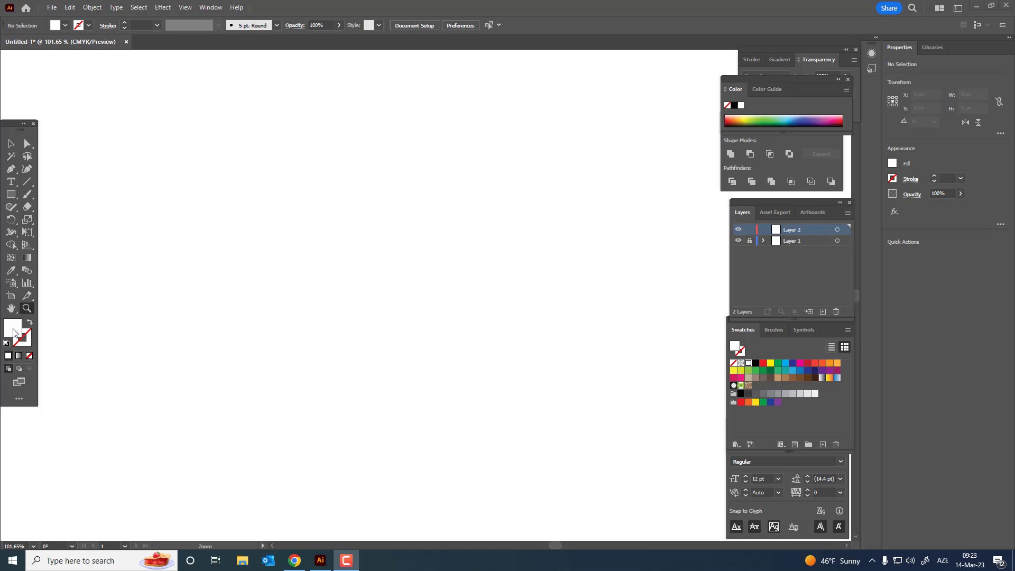
Set the fill colour to a pinkish-red in the Color Picker
double_click(13, 329)
left_click(760, 153)
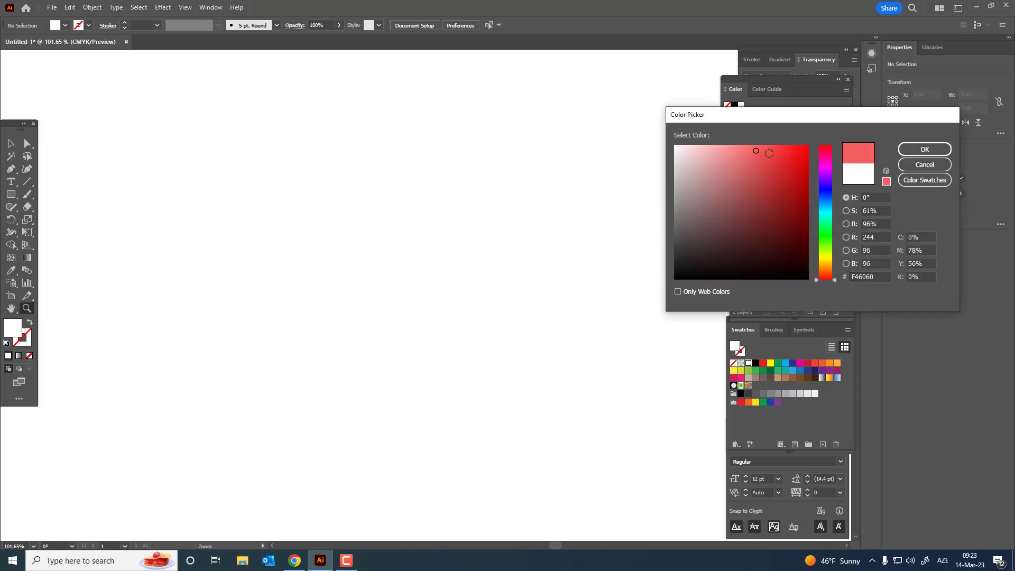
left_click(925, 149)
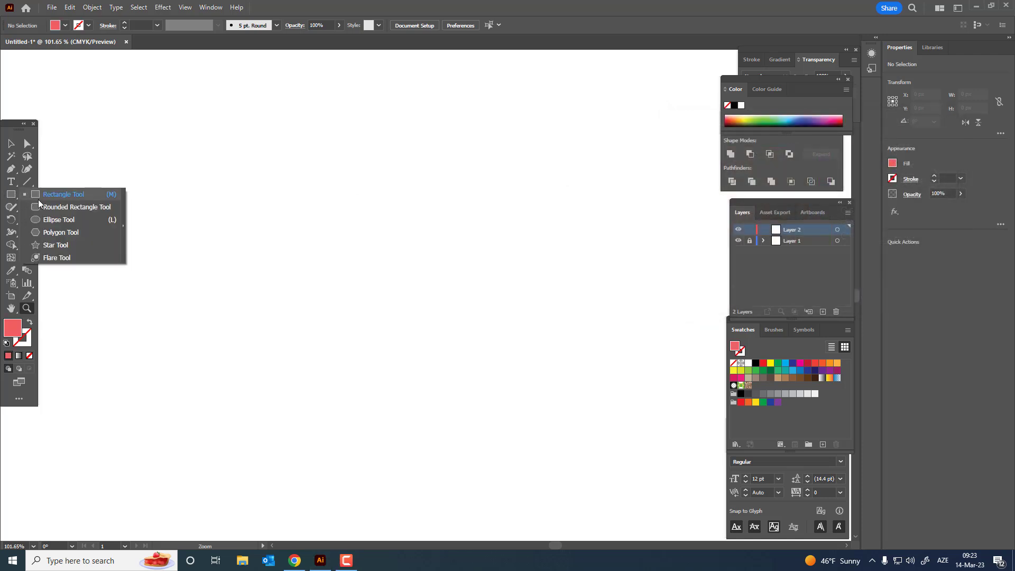
Draw a large ellipse, about 494 × 410 px, centred horizontally and vertically on the artboard
left_click_drag(16, 198, 58, 219)
left_click_drag(235, 121, 532, 366)
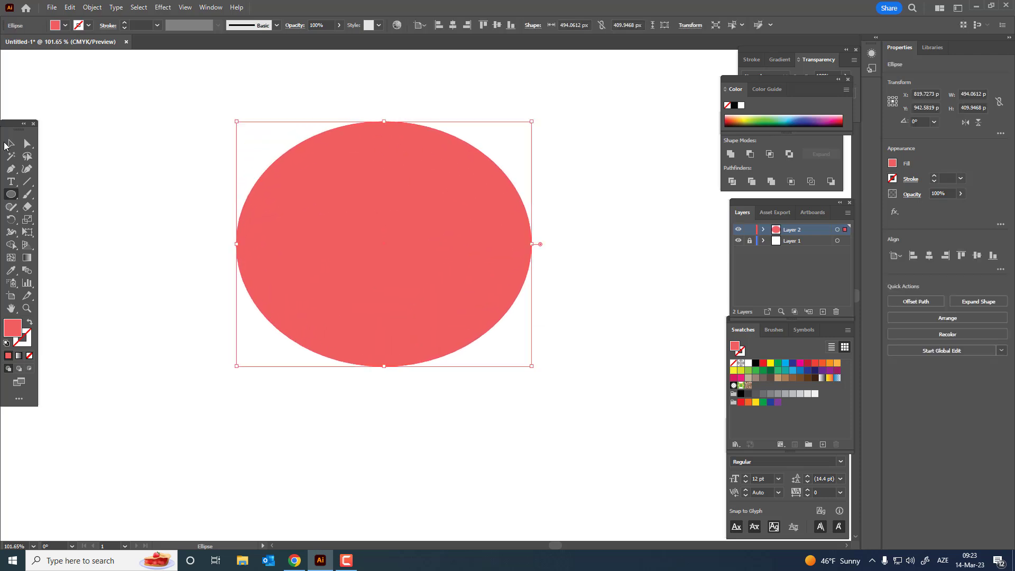
key("v")
left_click(453, 25)
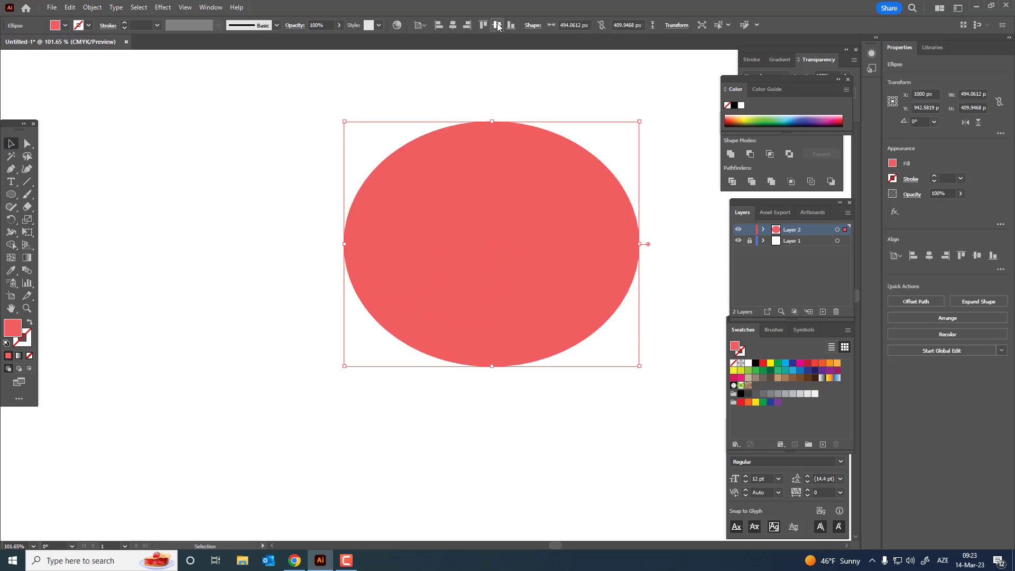
left_click(496, 25)
left_click_drag(571, 265, 428, 254)
key("a")
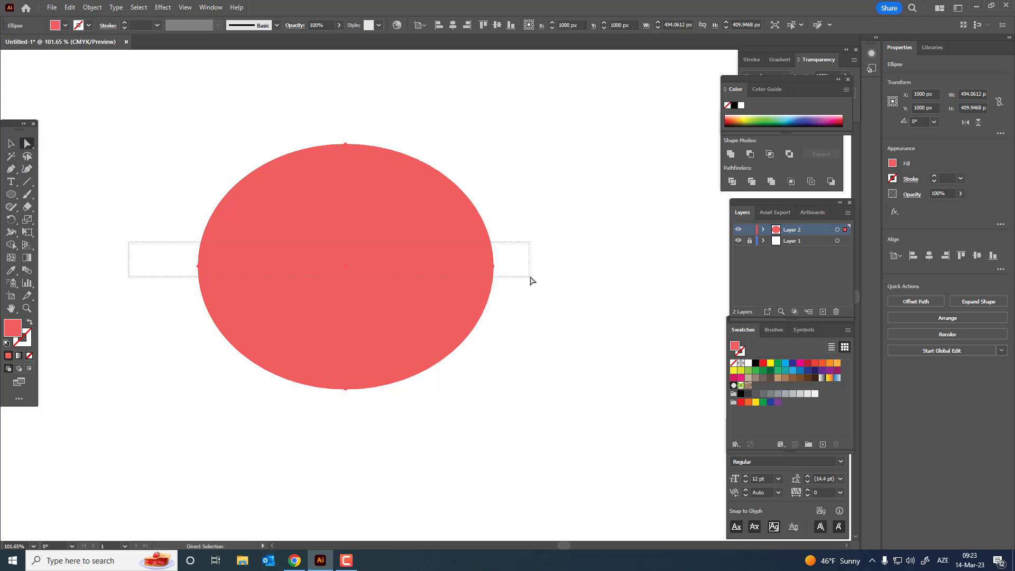
Lower the ellipse's side anchors and top anchor to make a dome about 494 × 344 px
left_click_drag(531, 289, 501, 302)
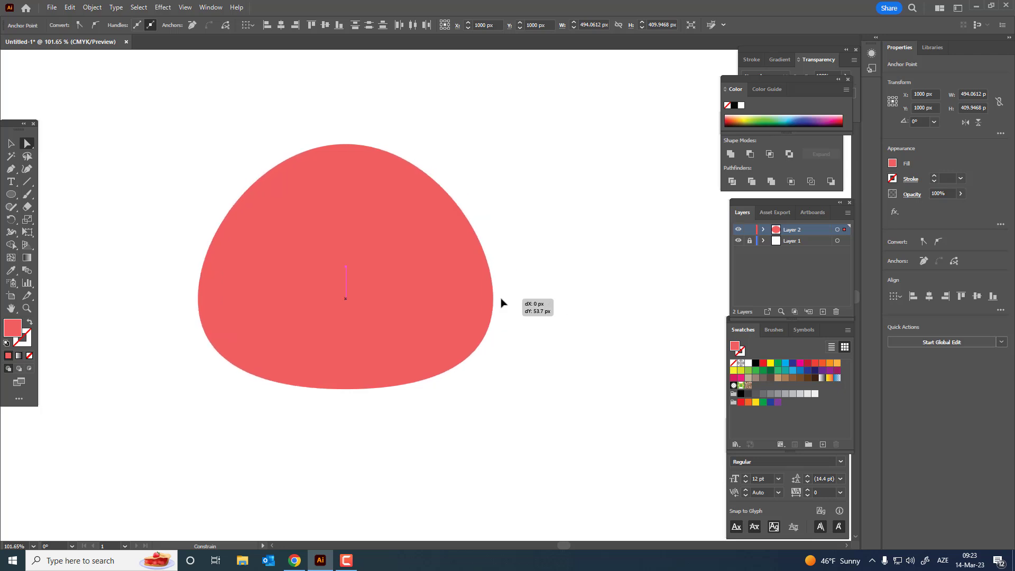
left_click_drag(346, 146, 347, 173)
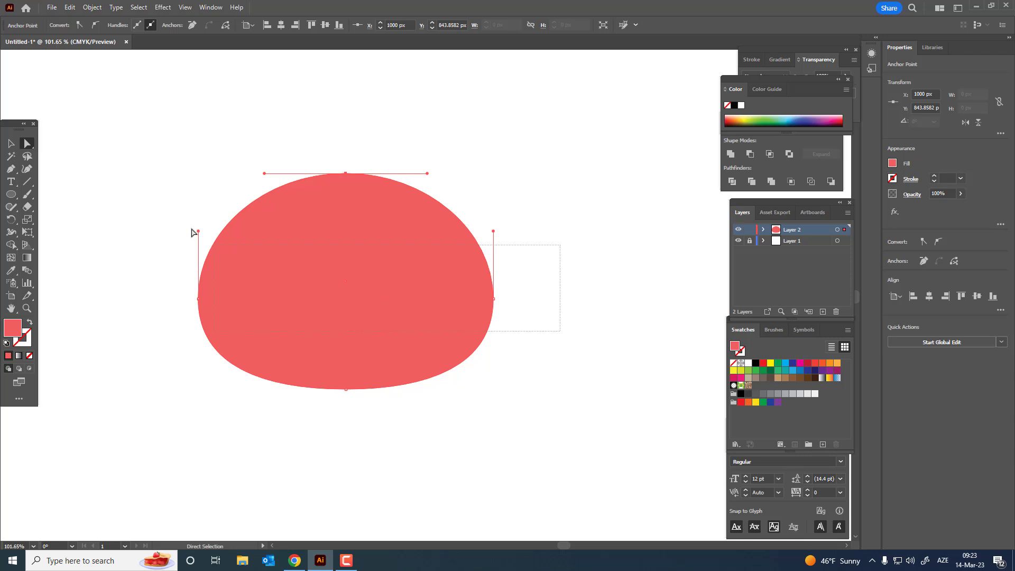
left_click(356, 265)
left_click_drag(494, 304, 495, 313)
left_click(525, 313)
key("z")
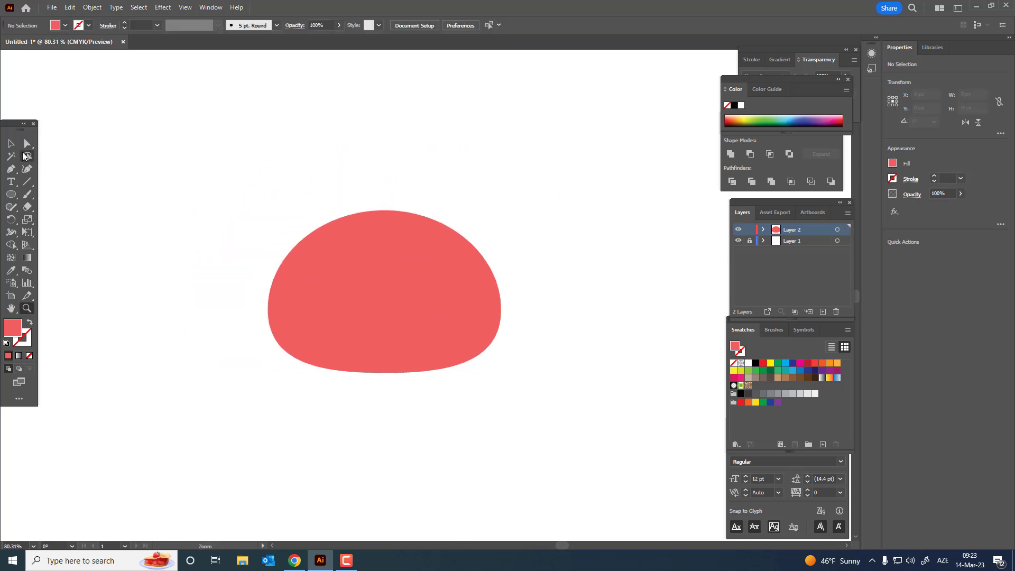
left_click(11, 143)
left_click(401, 290)
scroll(366, 258, "up", 2)
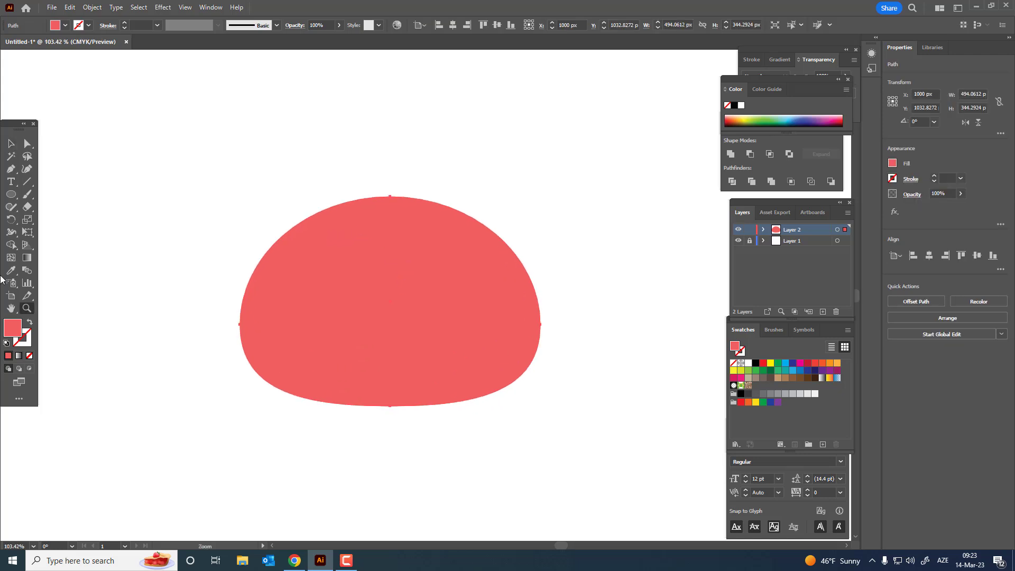
Give the dome a top-to-bottom gradient fill with an orange top stop
left_click(27, 258)
left_click(396, 254)
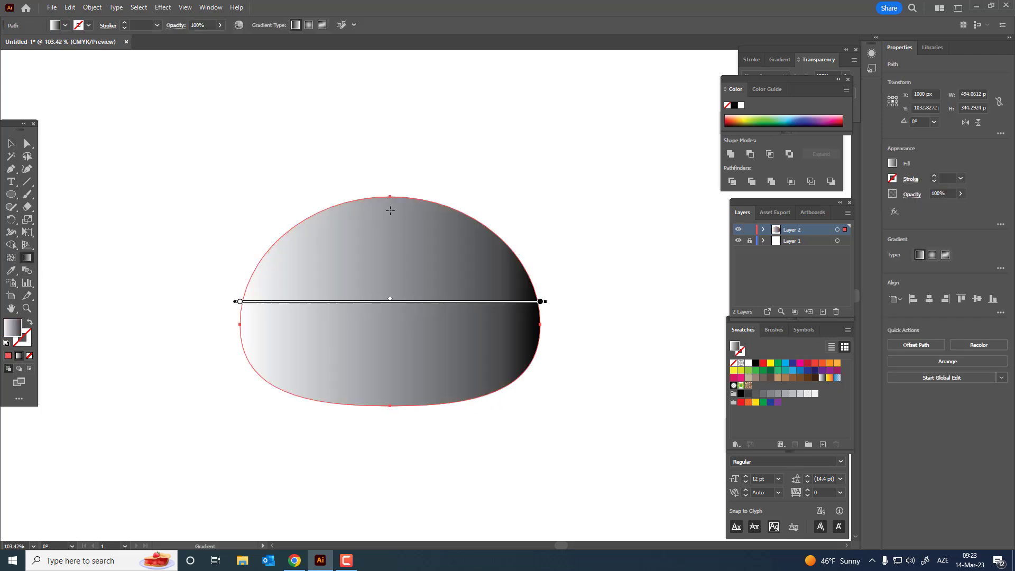
left_click_drag(390, 210, 390, 400)
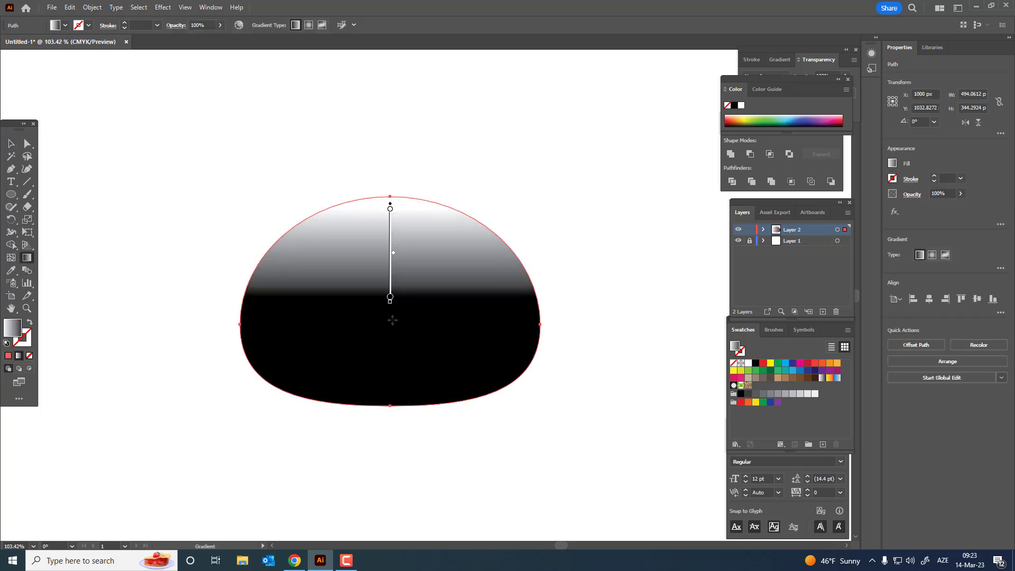
double_click(390, 209)
left_click(258, 264)
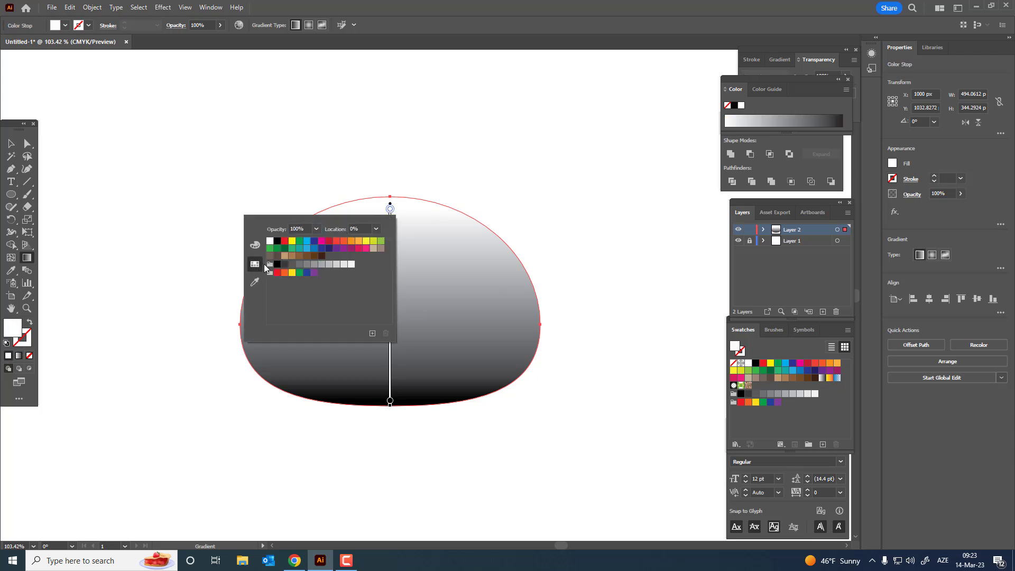
left_click(357, 240)
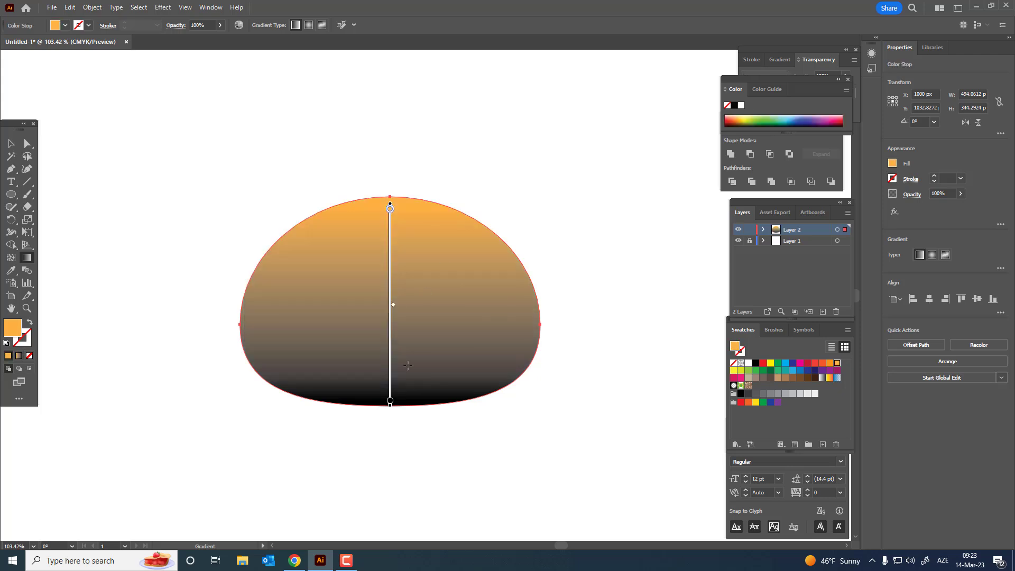
Make the lower gradient stops orange and yellow-orange, and move one stop into the lower half
double_click(390, 401)
left_click(350, 433)
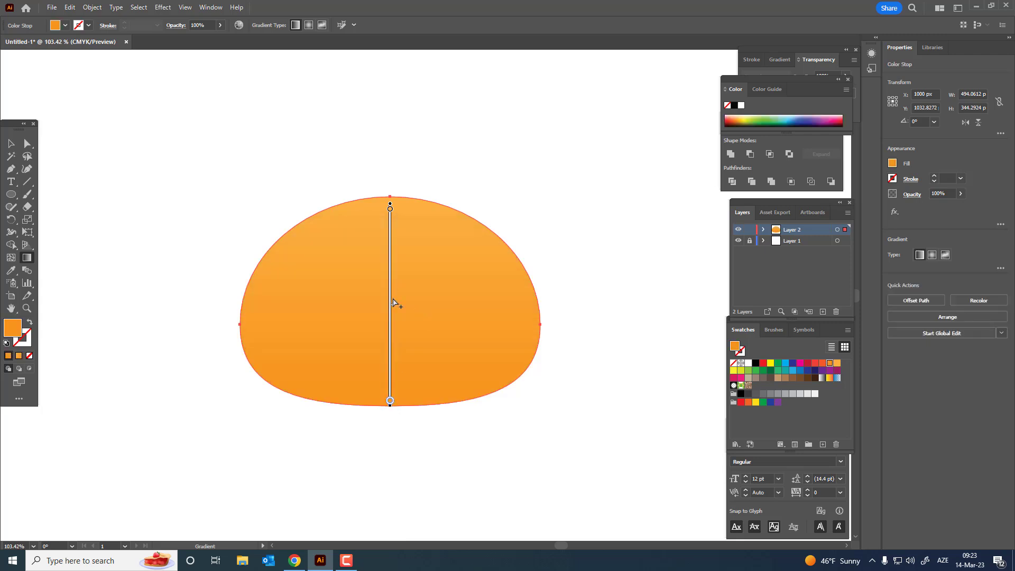
double_click(390, 401)
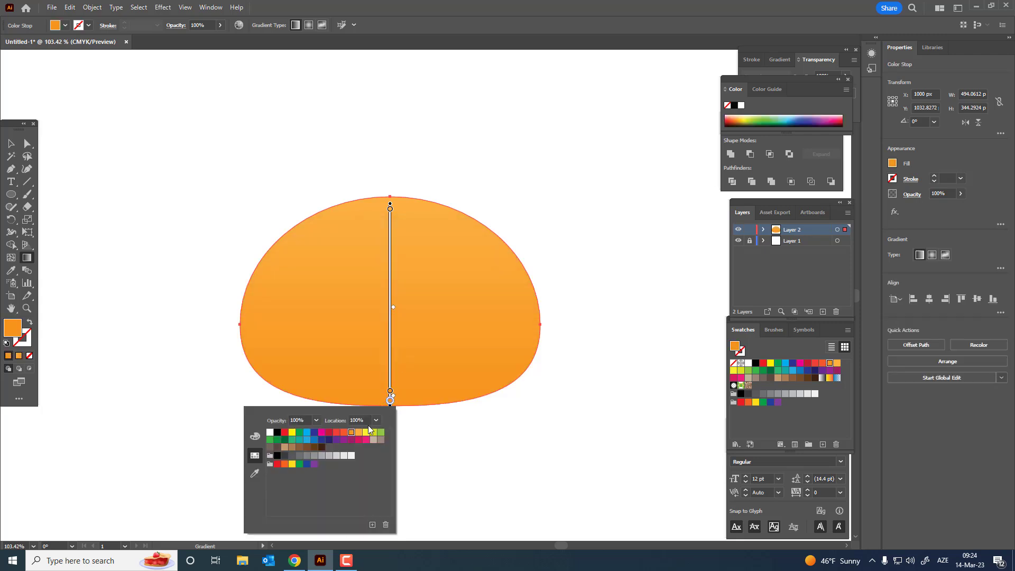
left_click(360, 434)
left_click_drag(390, 391, 391, 379)
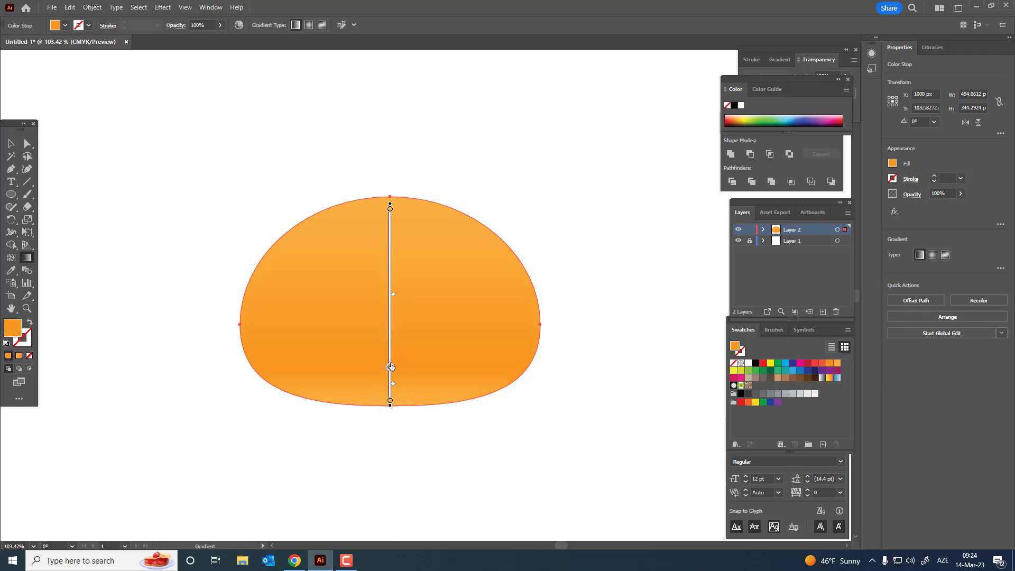
key("z")
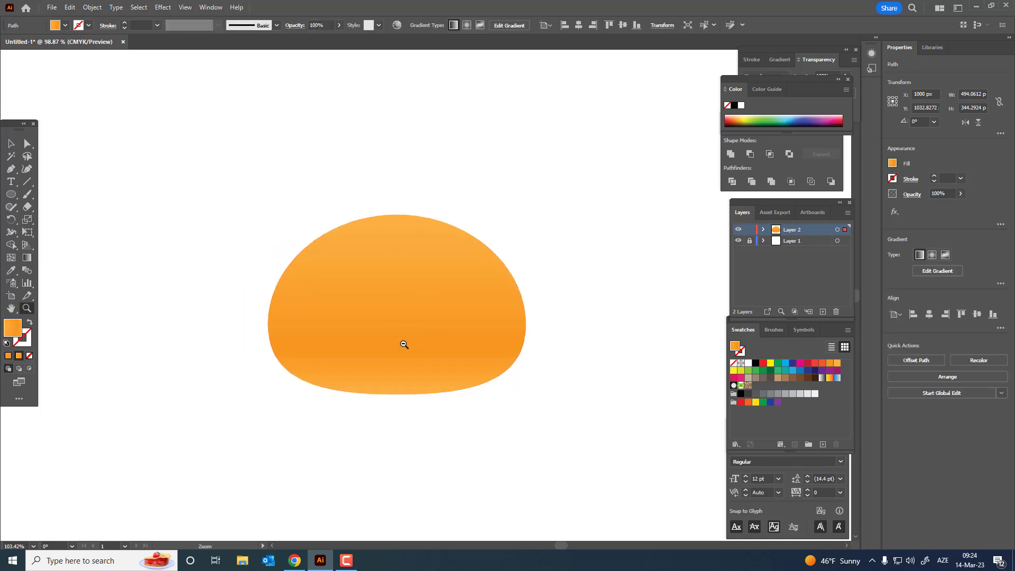
left_click_drag(403, 345, 442, 376)
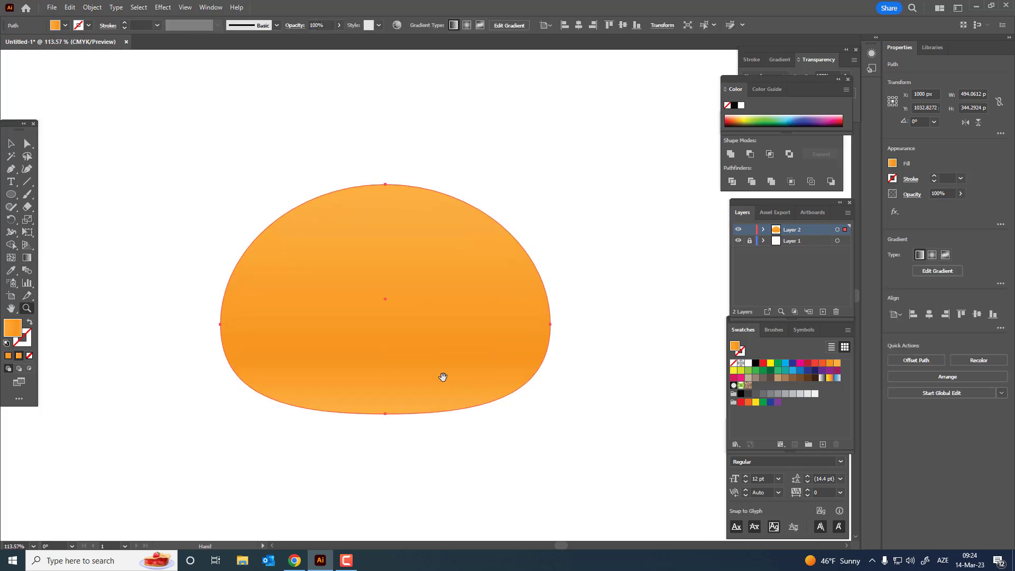
left_click(27, 258)
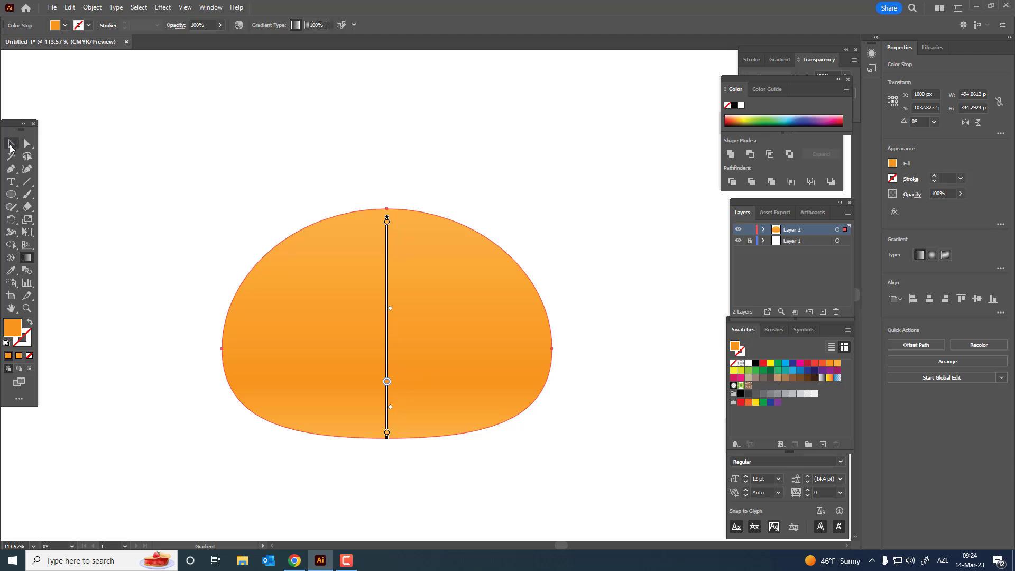
left_click(10, 194)
Draw a small ellipse left of the dome, fill it light orange F9B862, and save it as a swatch
left_click_drag(108, 201, 172, 253)
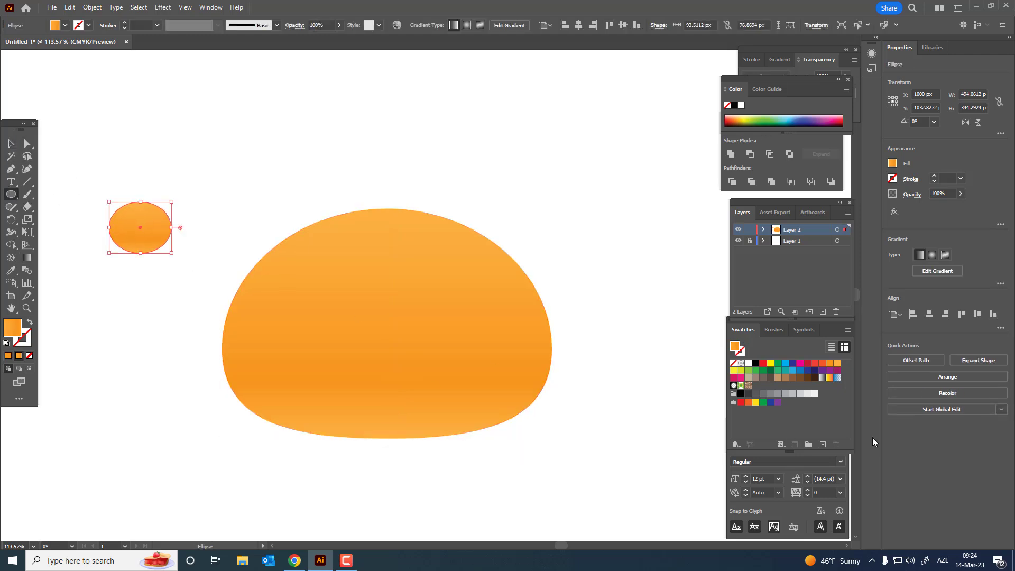
left_click(837, 364)
double_click(22, 330)
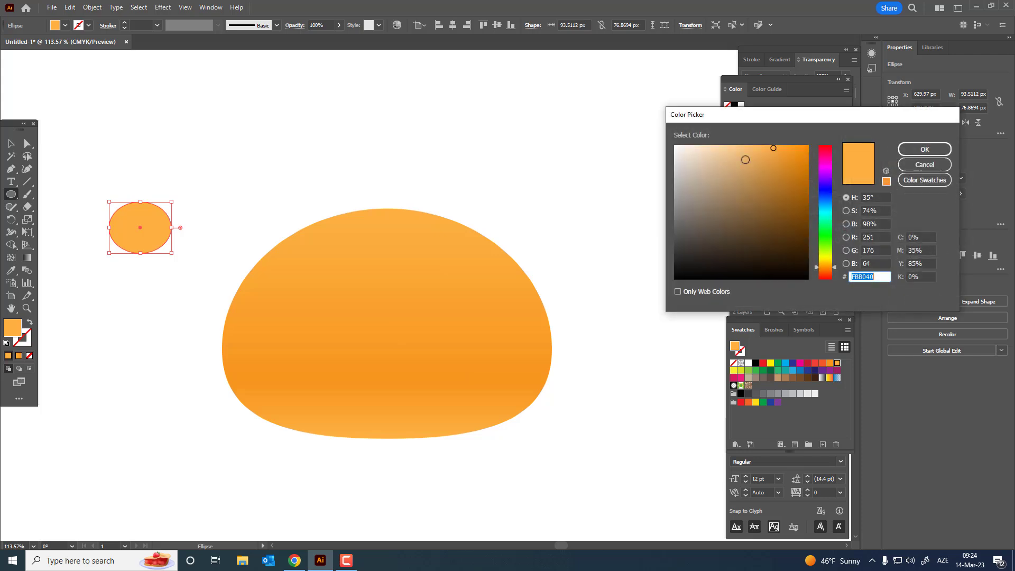
left_click(757, 148)
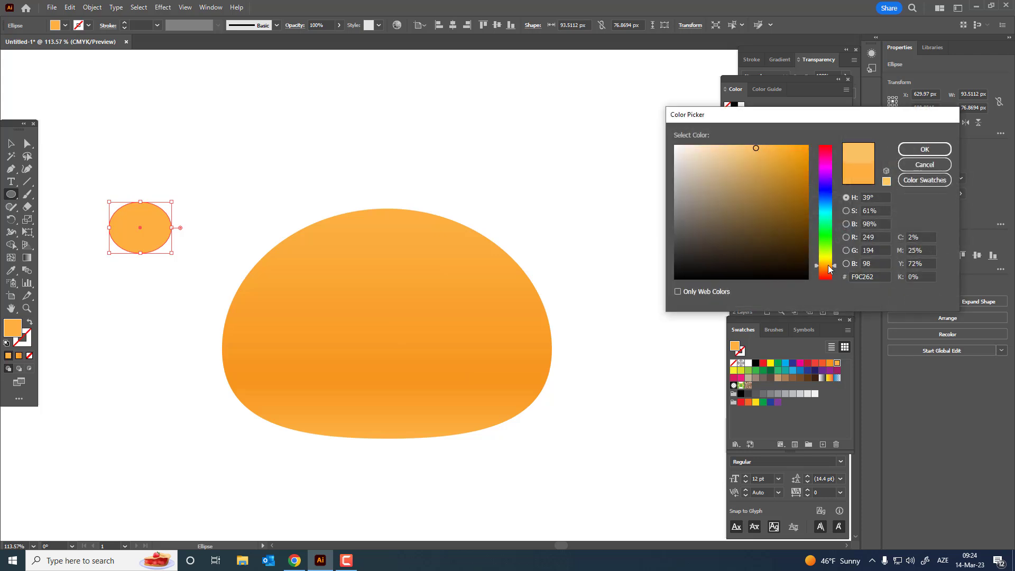
left_click(924, 150)
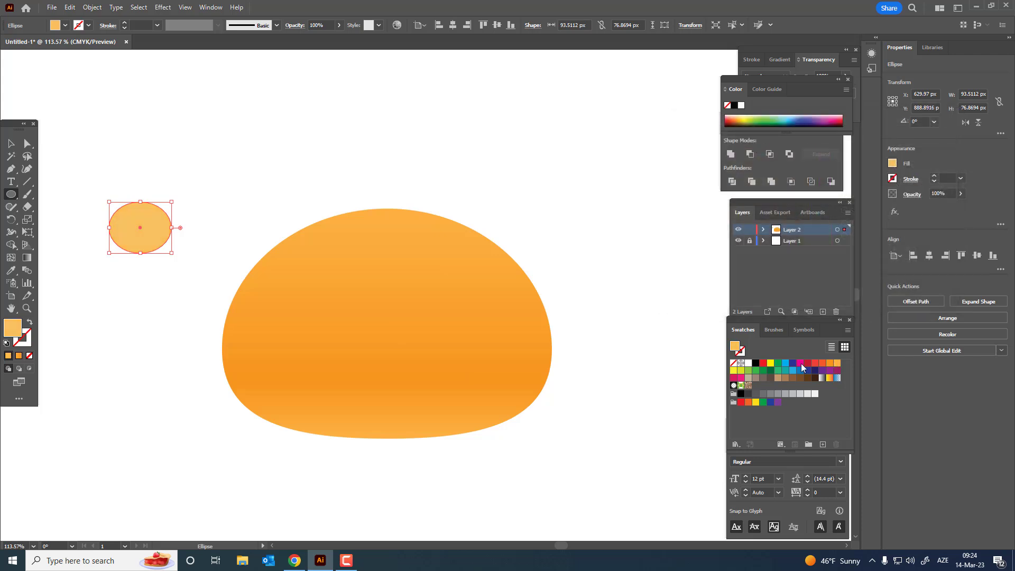
left_click(794, 444)
left_click(503, 351)
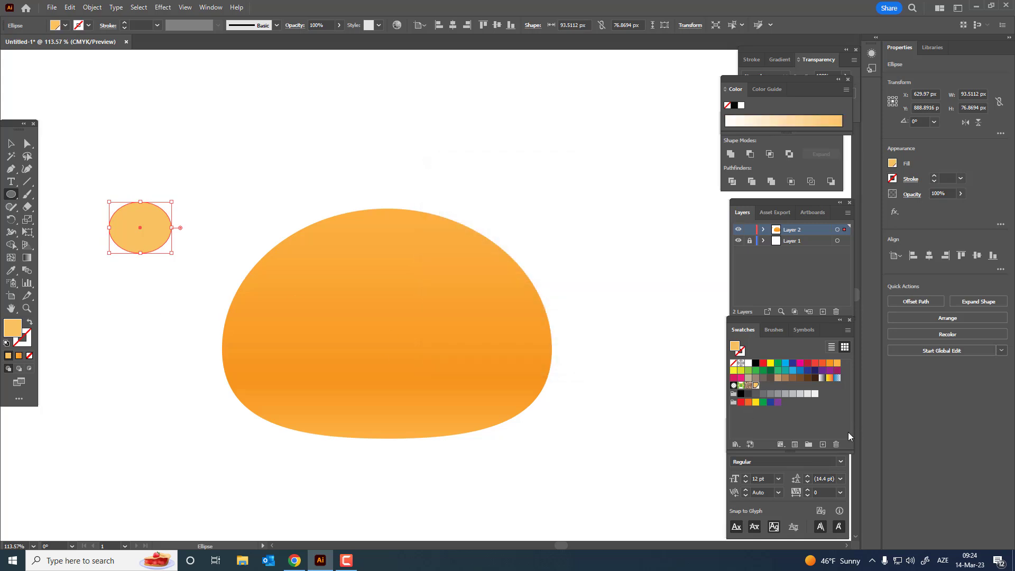
Refill the small ellipse with deeper orange and save that colour as a global swatch
left_click(822, 364)
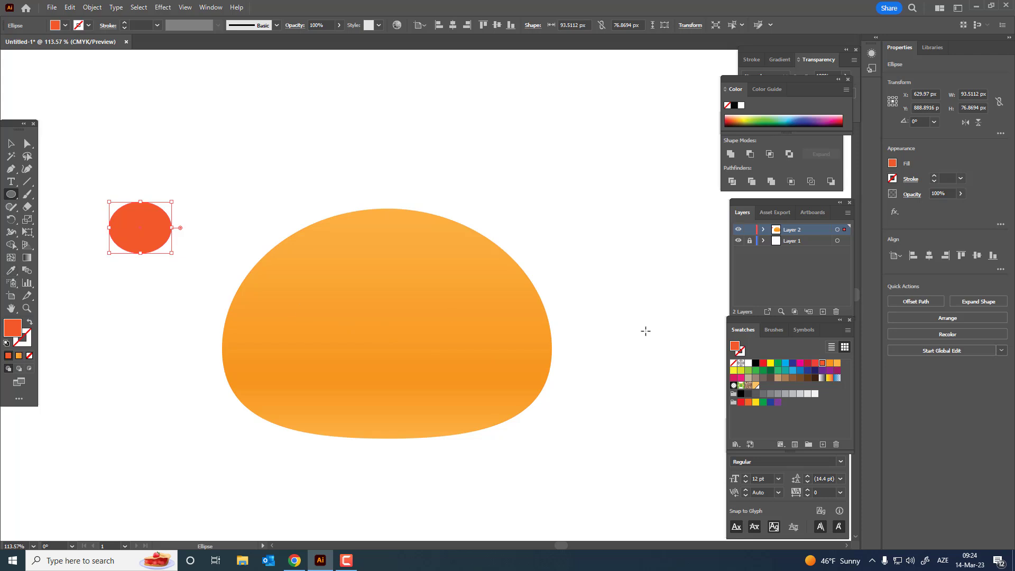
left_click(828, 364)
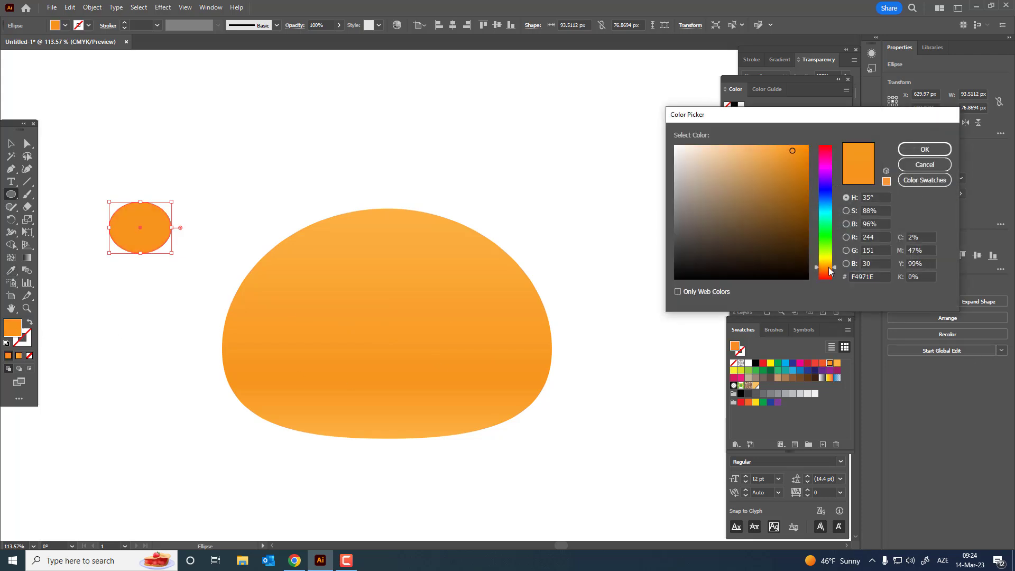
left_click(928, 153)
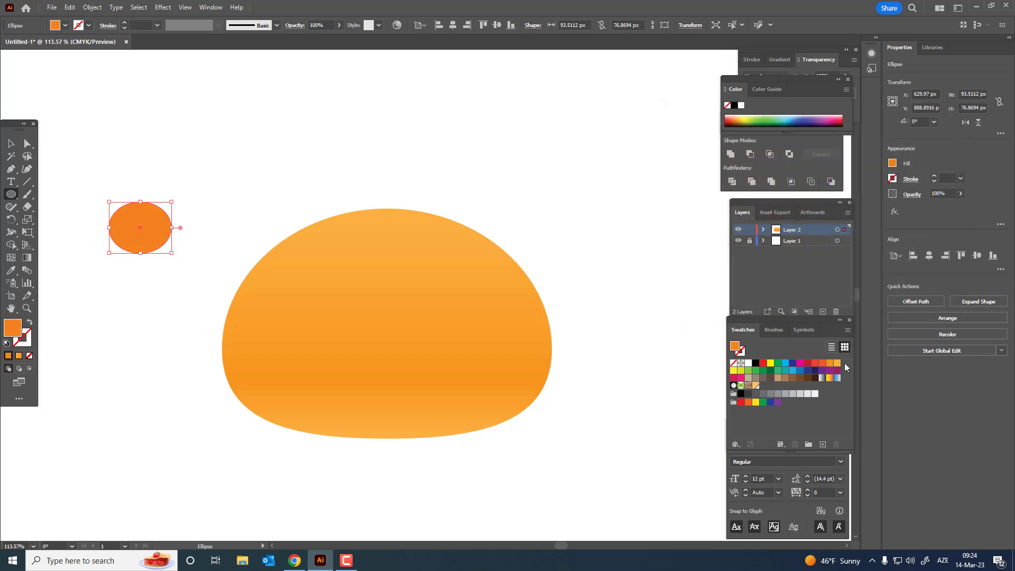
left_click(823, 444)
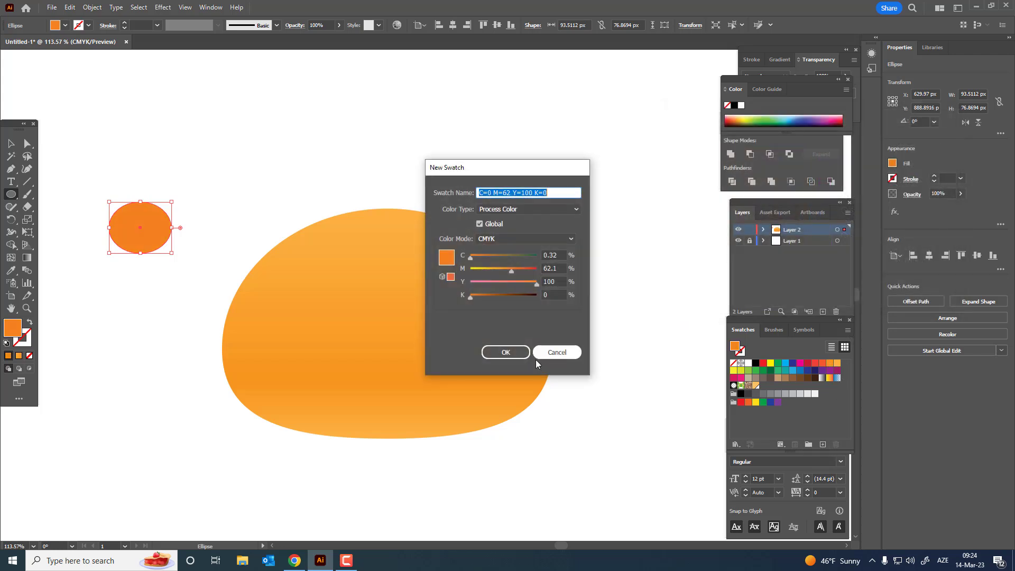
left_click(496, 353)
left_click(11, 144)
left_click(470, 369)
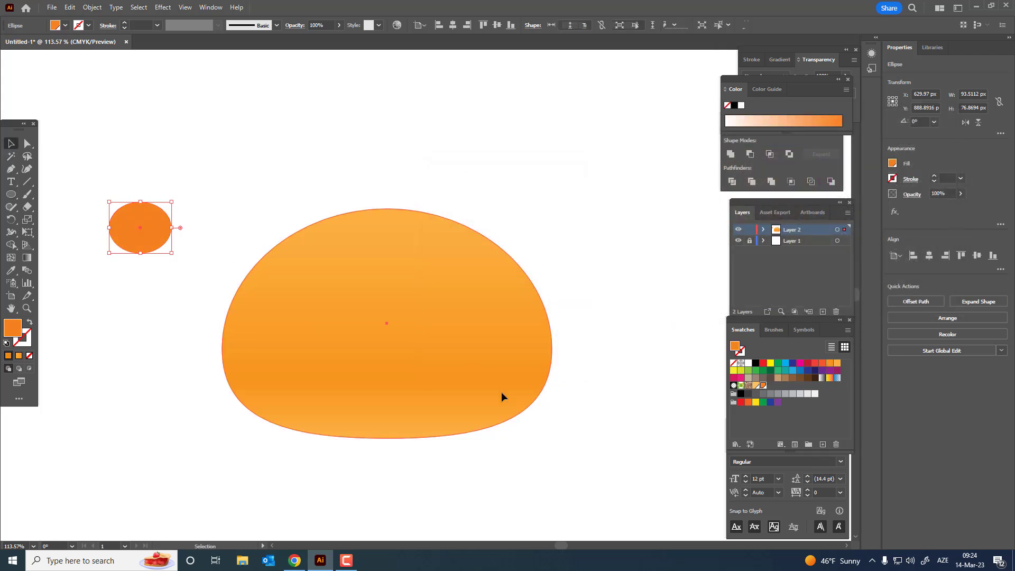
left_click(27, 257)
Make the bun's gradient radial and diagonal, with deeper-orange and light-orange stops
left_click(308, 26)
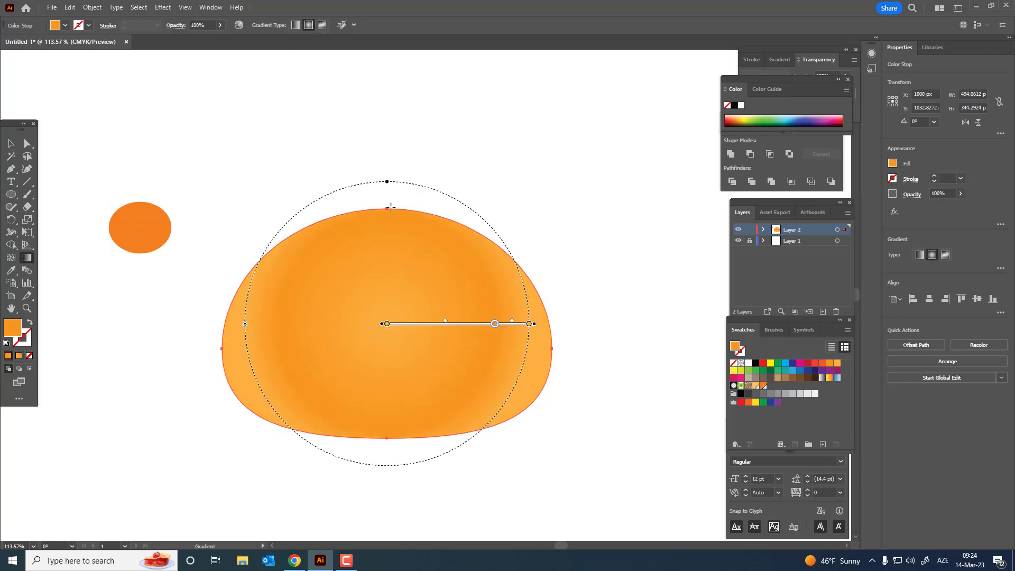
mouse_move(388, 197)
left_mouse_down()
mouse_move(459, 351)
mouse_move(533, 400)
left_mouse_up()
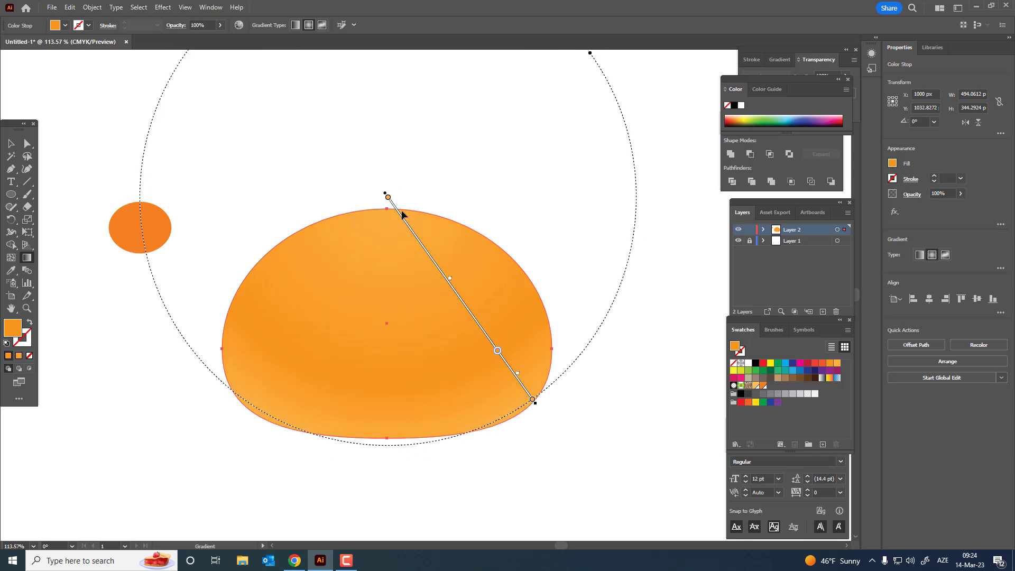
left_click_drag(401, 211, 403, 244)
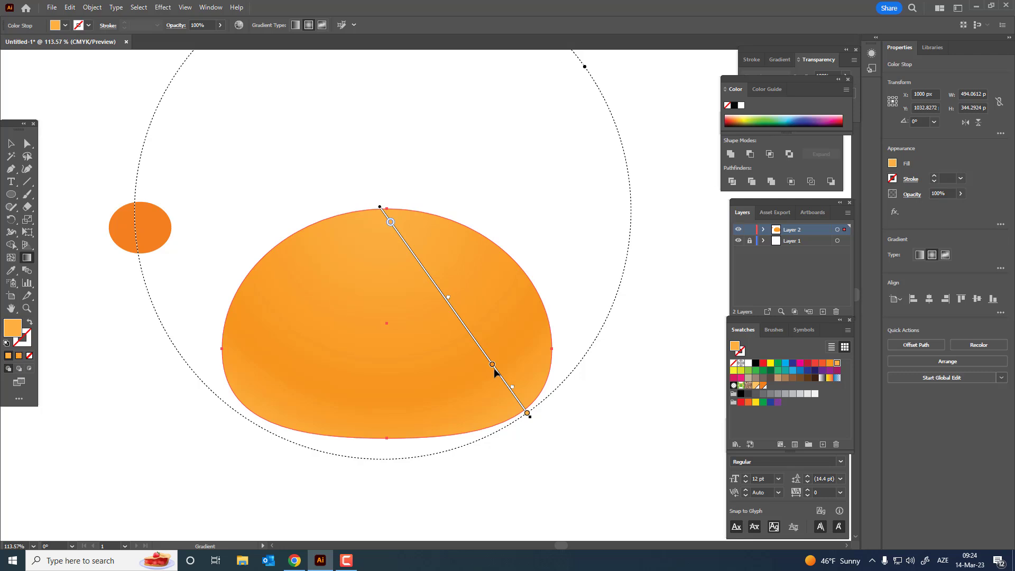
left_click_drag(494, 372, 495, 371)
double_click(494, 365)
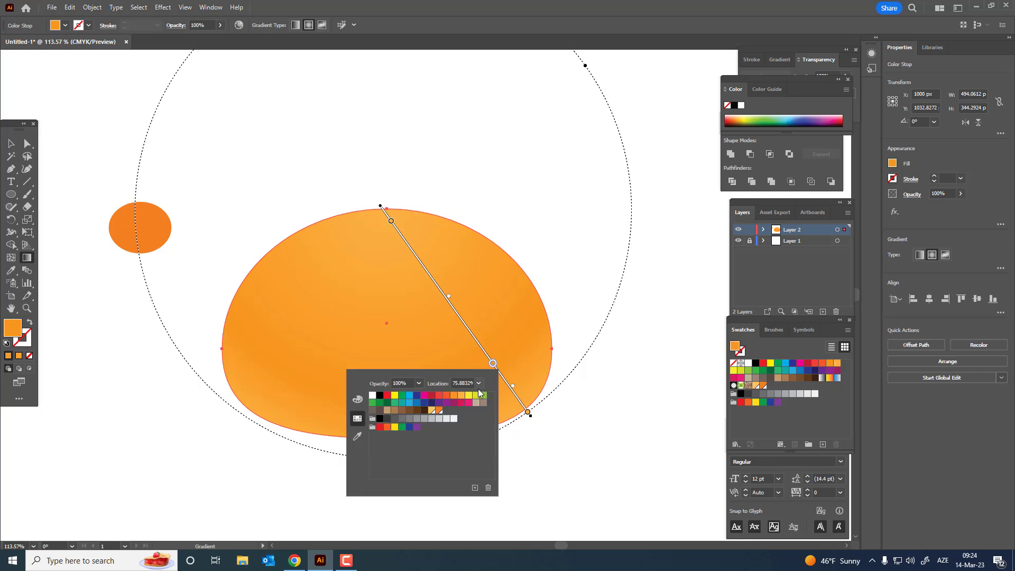
left_click(438, 410)
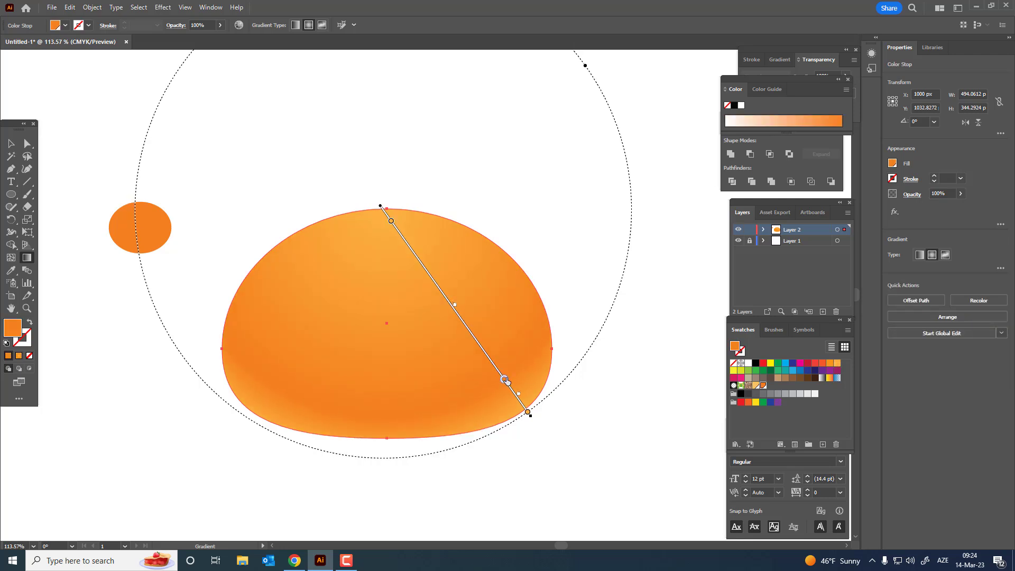
double_click(528, 413)
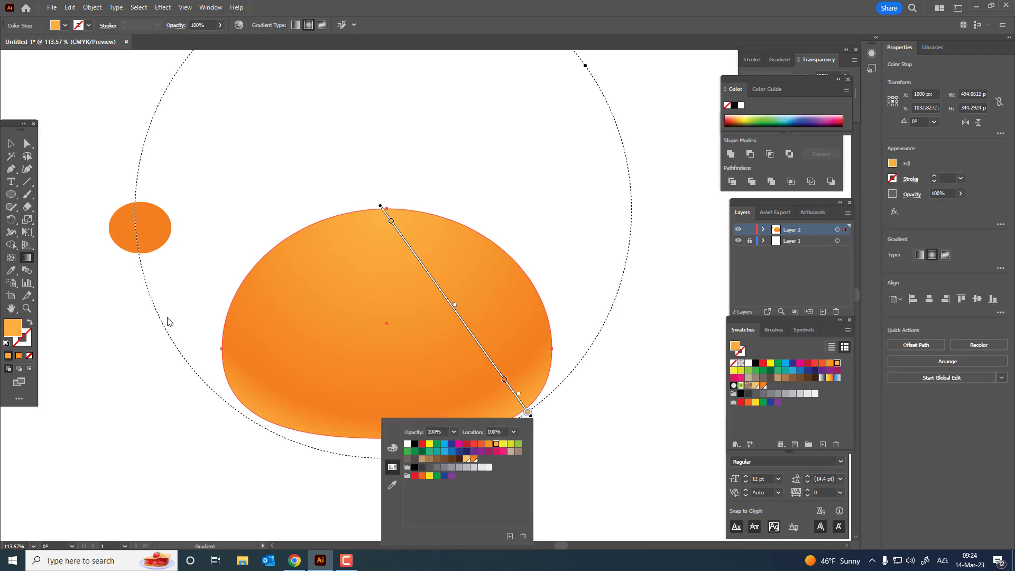
left_click(467, 459)
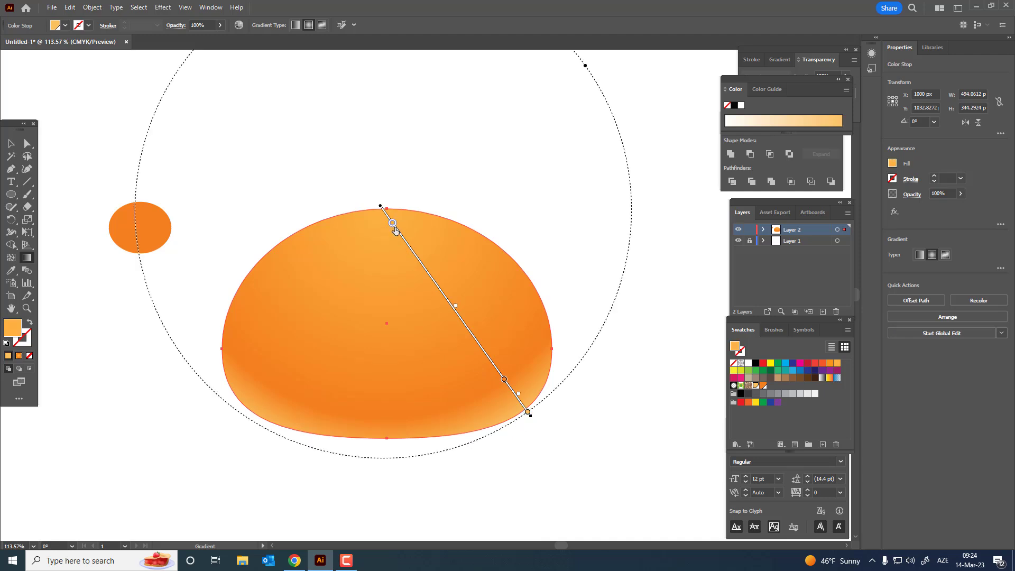
Add a lighter orange gradient stop near the top of the bun
left_click(434, 281)
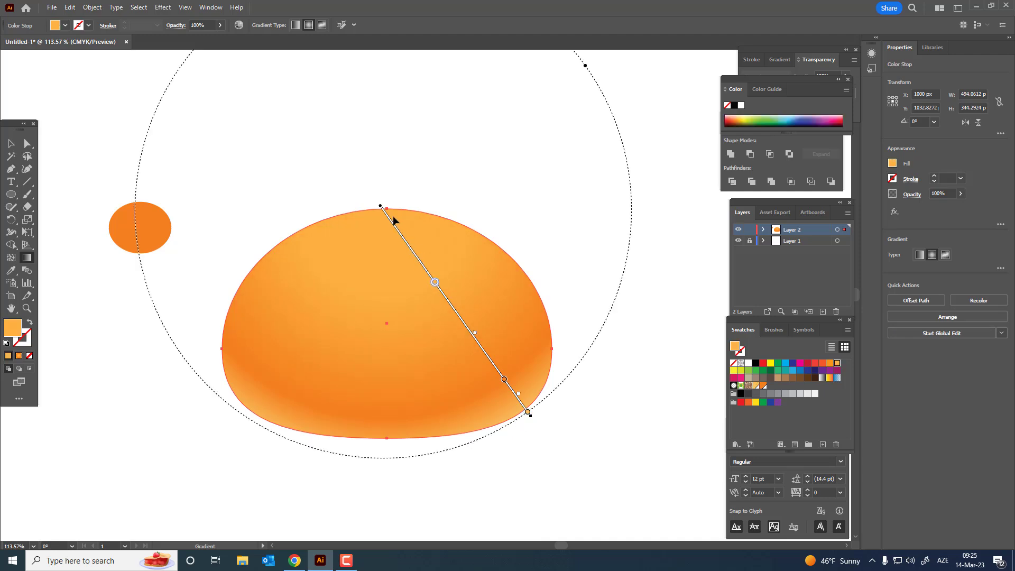
left_click(382, 218)
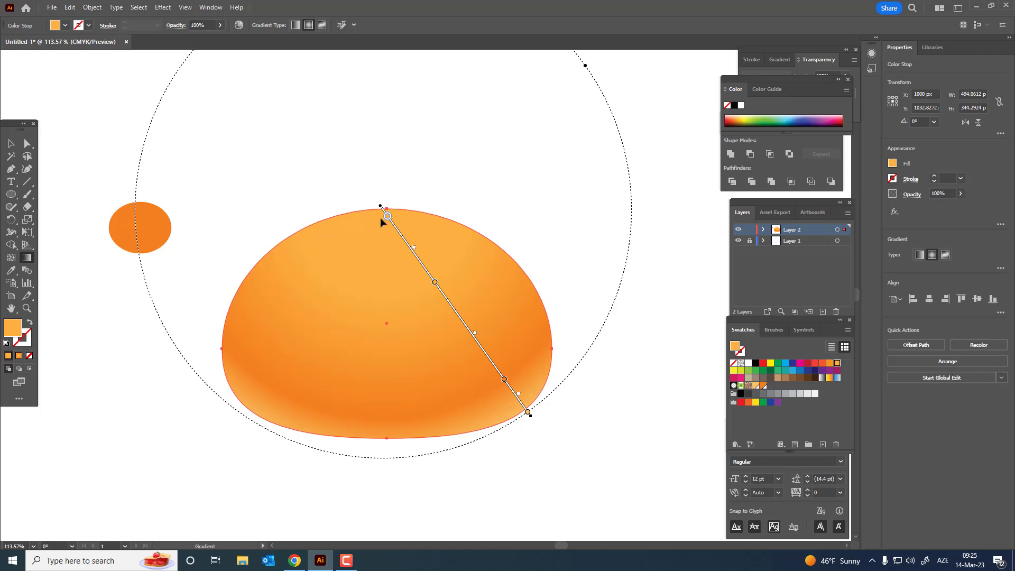
double_click(387, 217)
left_click(325, 265)
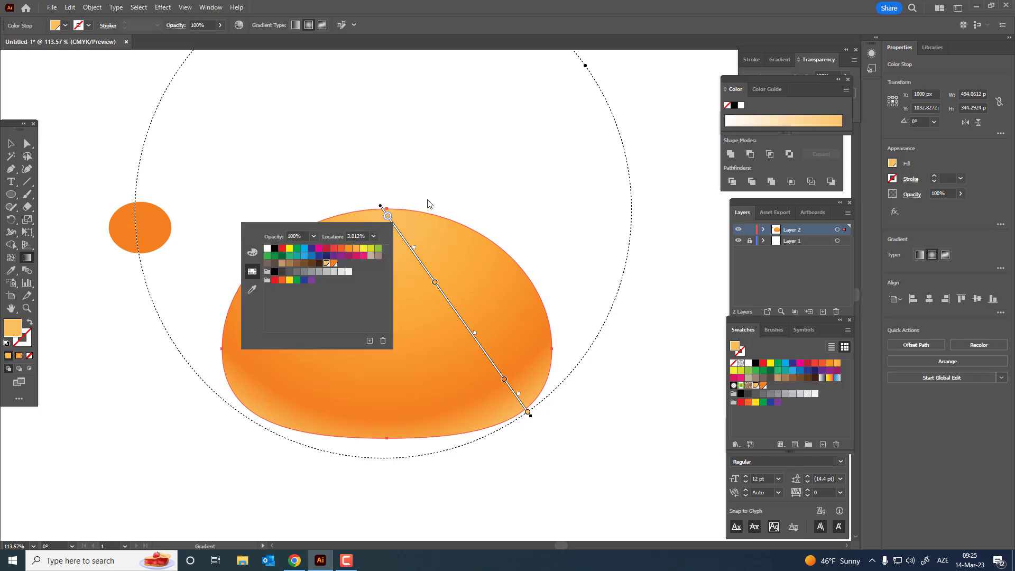
left_click(417, 234)
key("v")
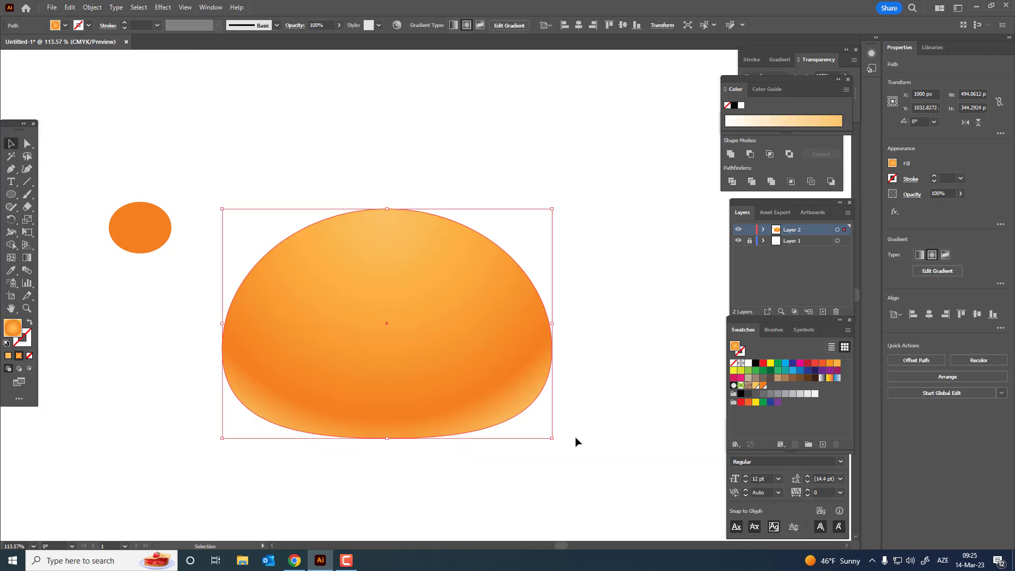
left_click(634, 467)
left_click(161, 220)
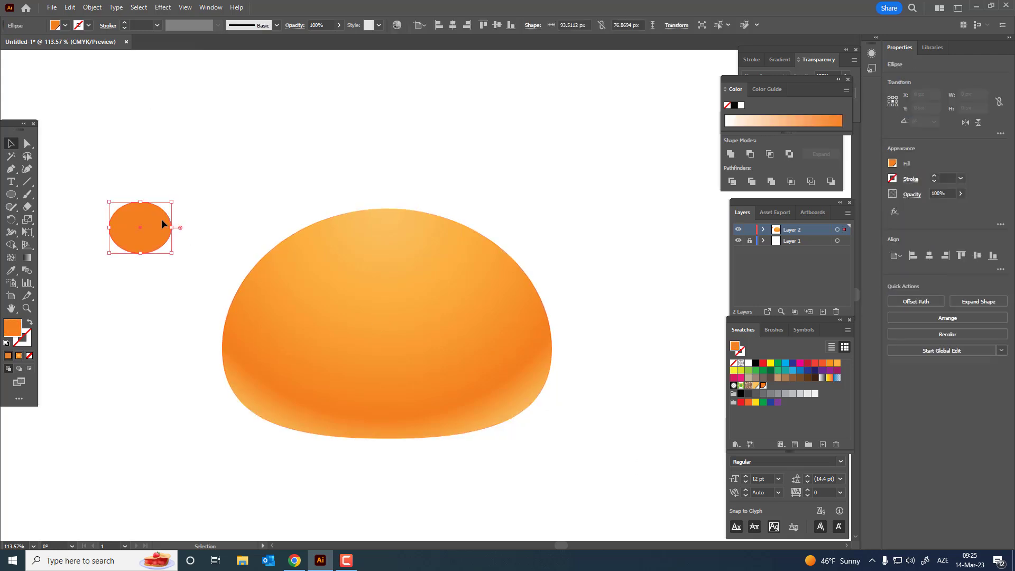
Delete the small orange sample circle and zoom in on the bun
key("Delete")
key("z")
left_click(480, 227)
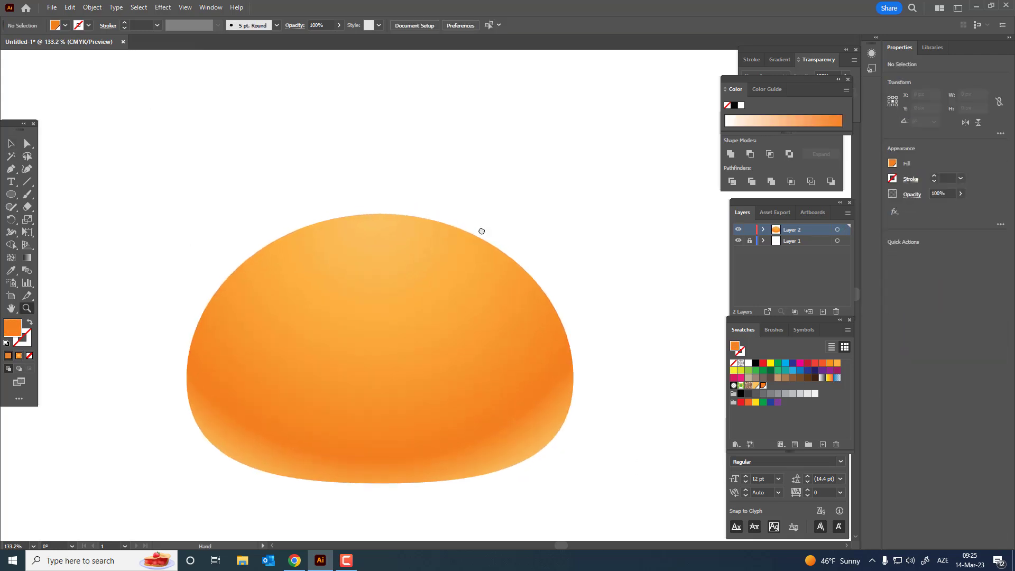
Draw a thin curved, pointed cut shape with the Pen tool slanting into the bun's top
left_click_drag(257, 134, 294, 163)
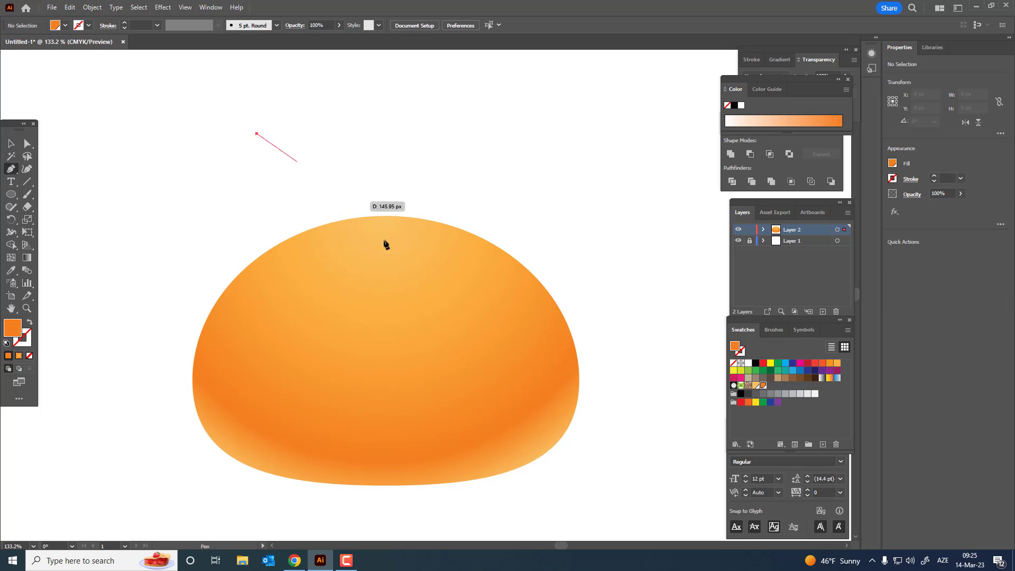
left_click_drag(402, 268, 474, 386)
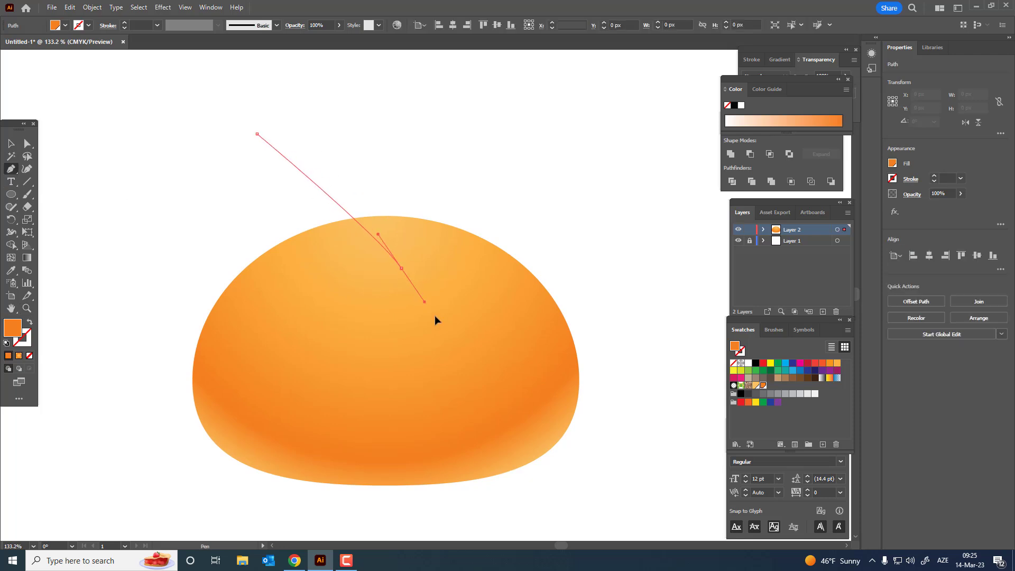
left_click(401, 268)
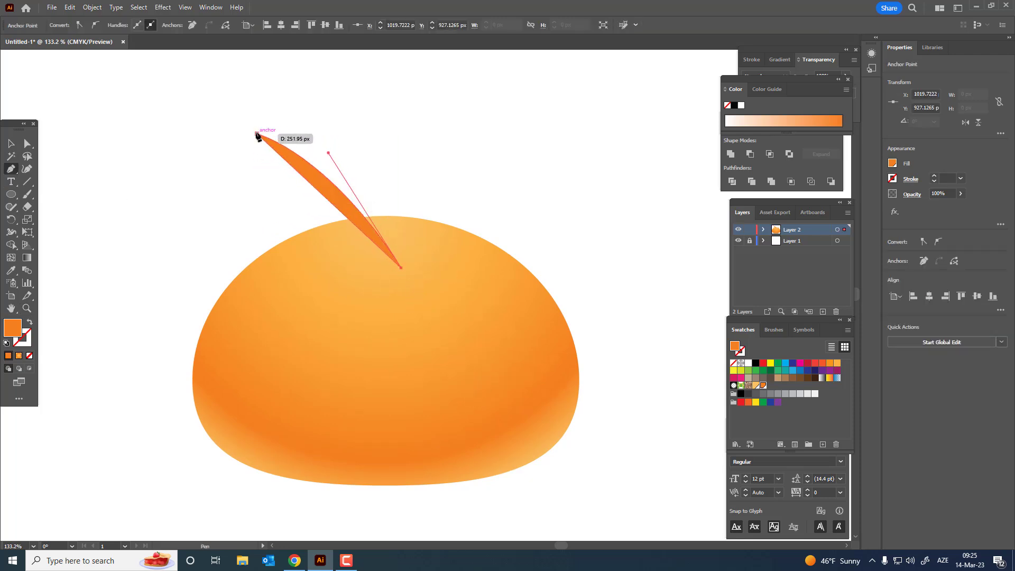
mouse_move(257, 134)
left_mouse_down()
mouse_move(150, 151)
mouse_move(146, 132)
left_mouse_up()
left_click(11, 144)
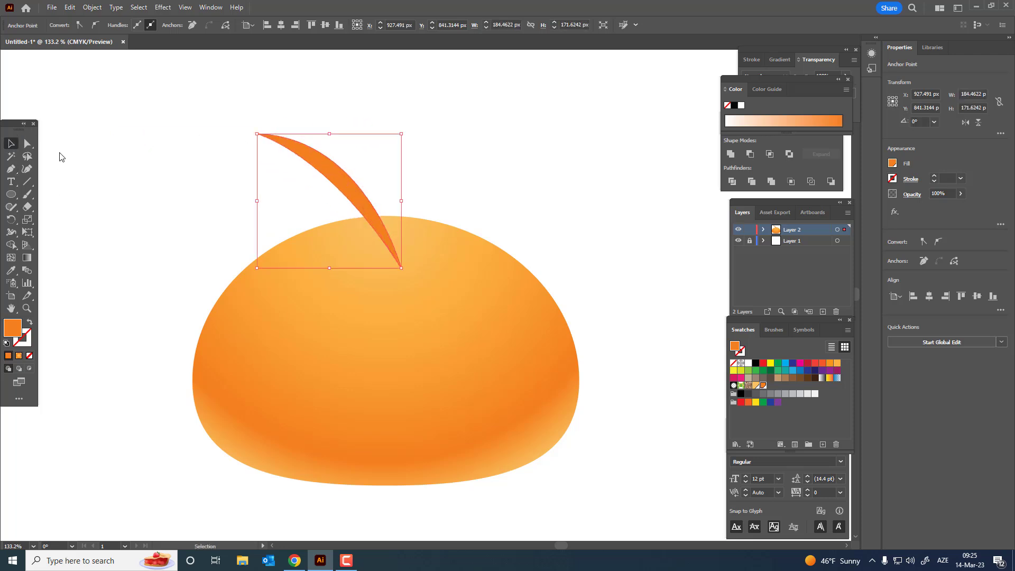
left_click(444, 163)
left_click_drag(334, 196, 352, 263)
Duplicate the cut in front, move the copy about 140 px right, and group both cuts
left_click(70, 7)
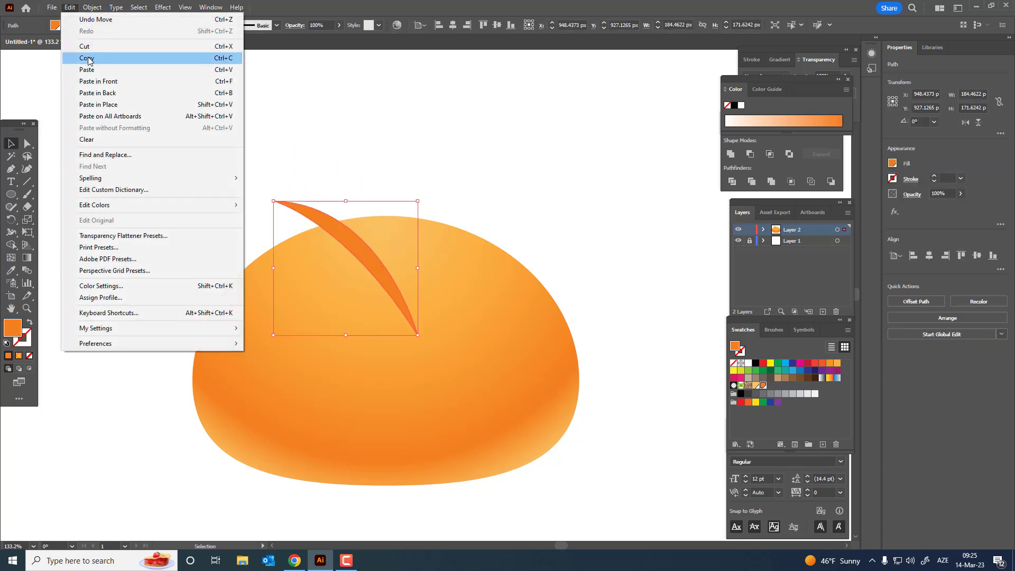
left_click(87, 58)
left_click(70, 7)
left_click(100, 82)
left_click_drag(381, 263, 441, 251)
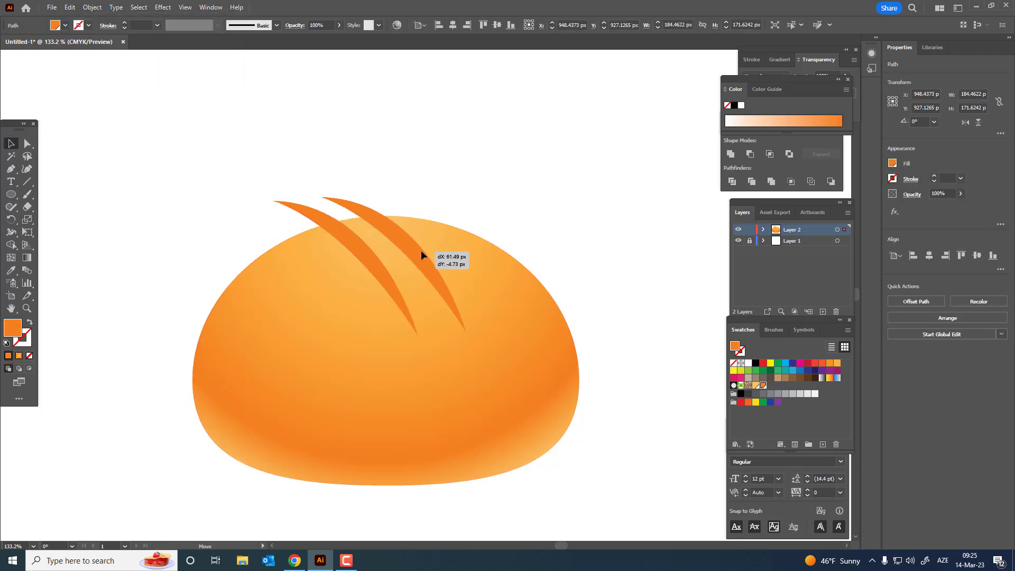
left_click(355, 246, "shift")
left_click(95, 8)
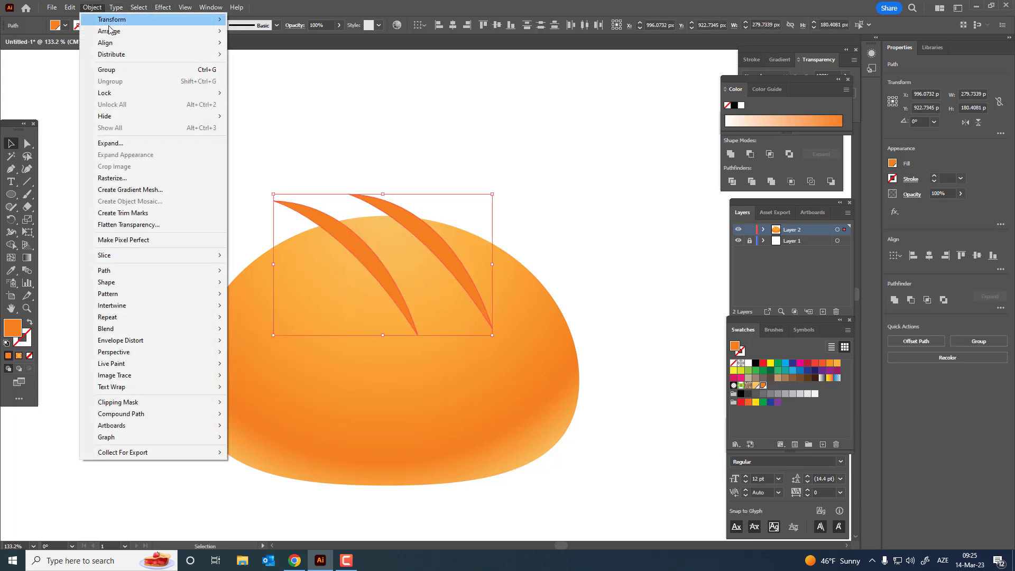
left_click(121, 70)
Add a vertically reflected copy of the cut group and lower it about 28 px
mouse_move(112, 19)
left_click(70, 7)
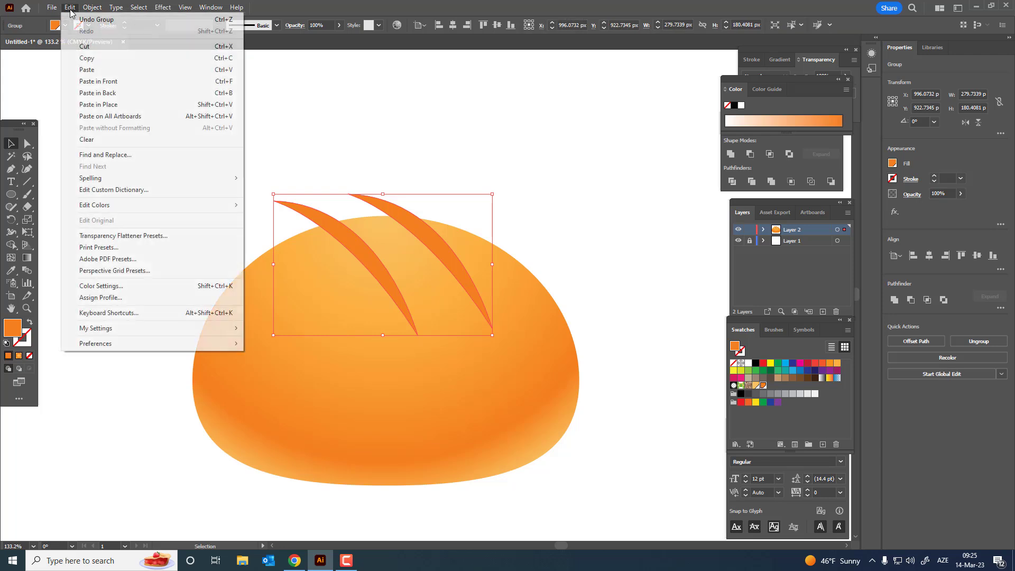
left_click(269, 60)
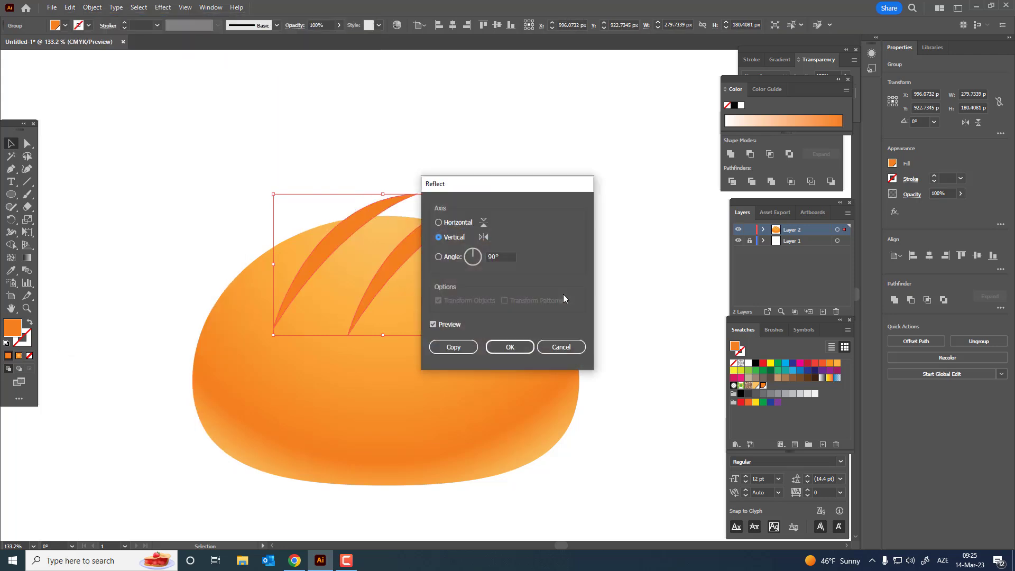
left_click(468, 347)
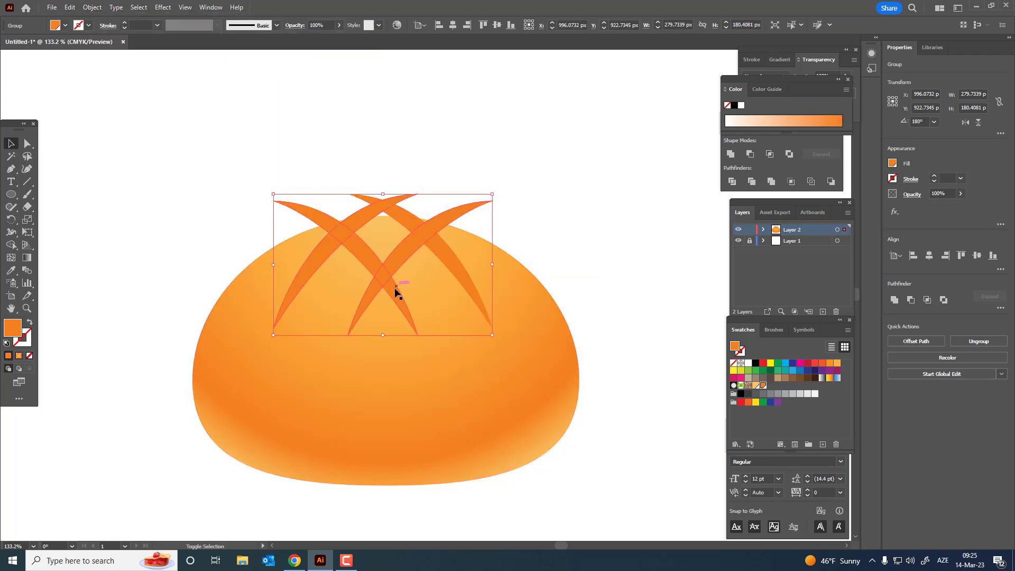
left_click_drag(398, 304, 402, 319)
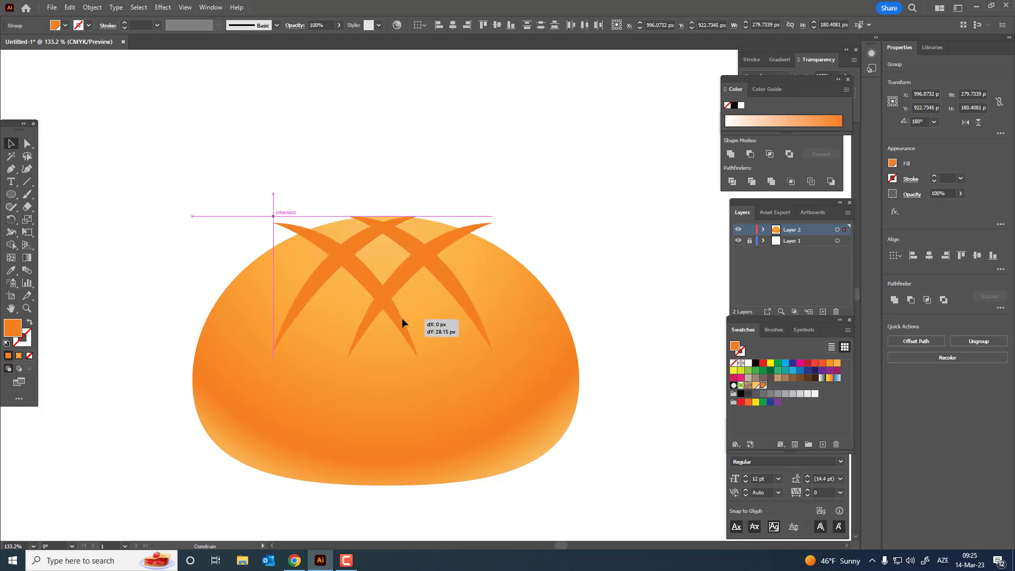
Scale the crossed cut group to about 382 × 167 px and nudge it up over the bun
key("z")
scroll(537, 222, "down", 2)
scroll(442, 285, "up", 2)
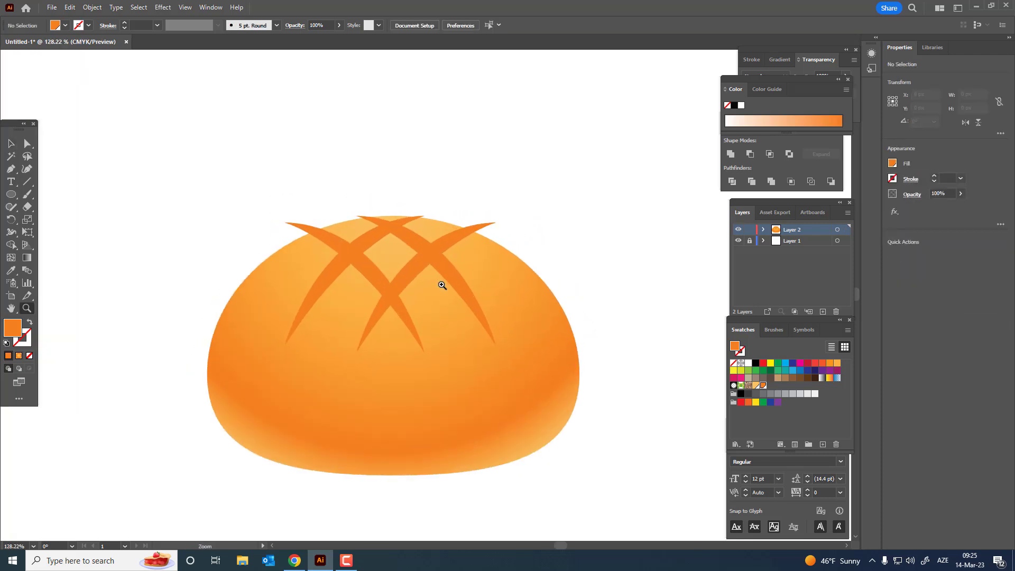
scroll(425, 288, "up", 2)
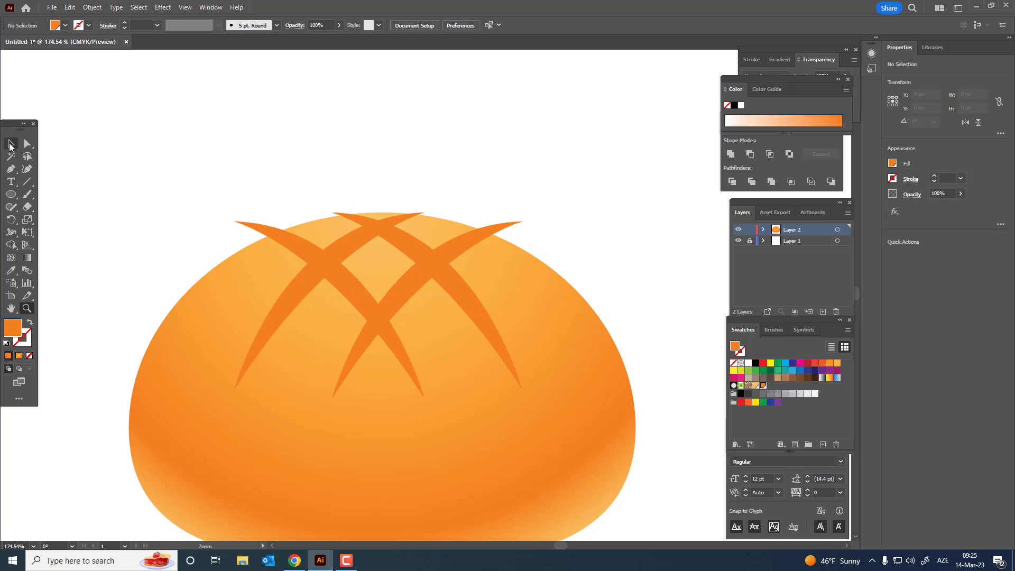
left_click(10, 144)
left_click(392, 292)
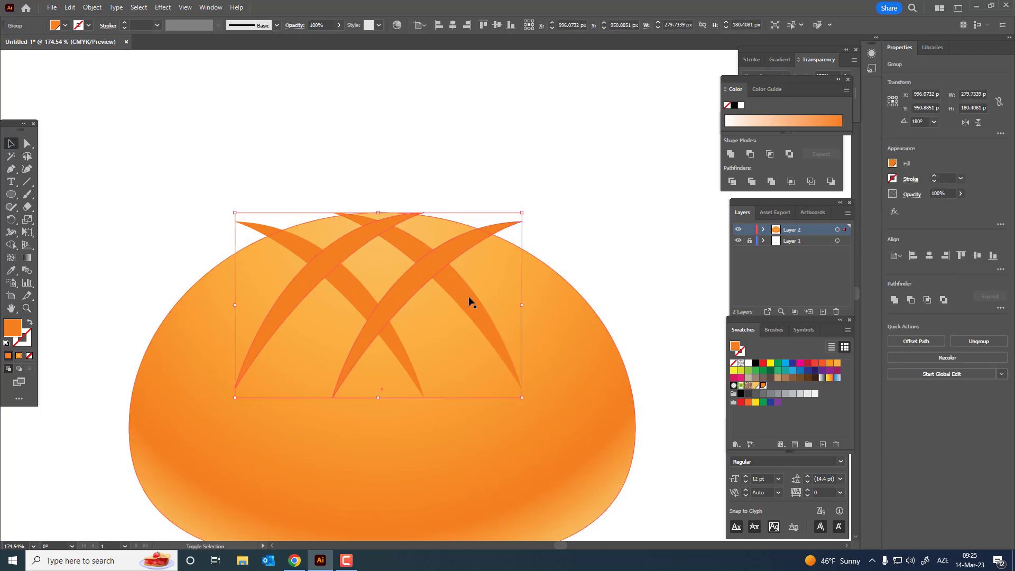
key("ctrl+z")
key("ctrl+z")
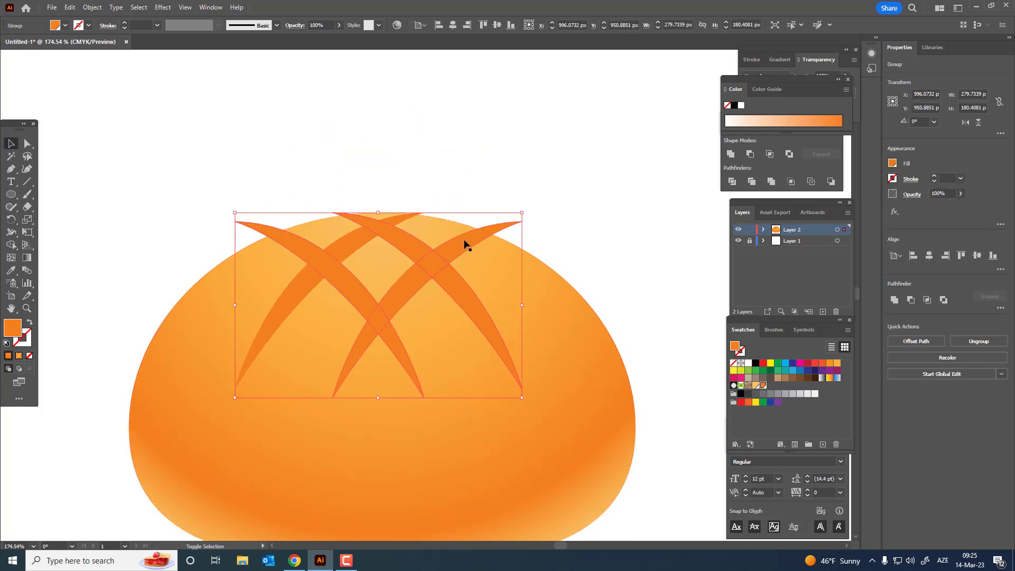
left_click(562, 261)
left_click(470, 244)
mouse_move(522, 212)
left_mouse_down()
mouse_move(506, 246)
mouse_move(576, 221)
left_mouse_up()
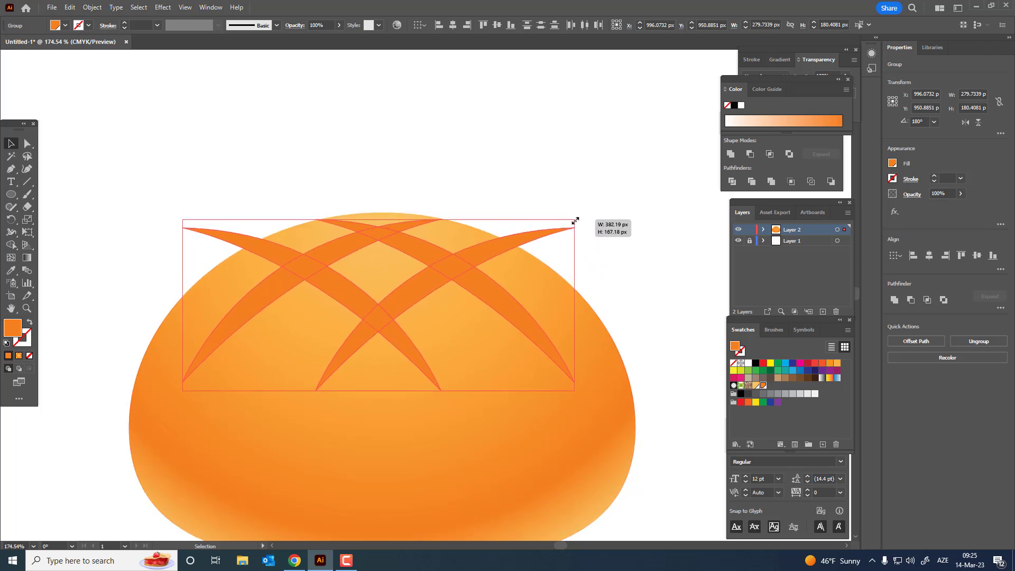
left_click_drag(482, 280, 484, 272)
key("z")
left_click_drag(283, 185, 371, 231)
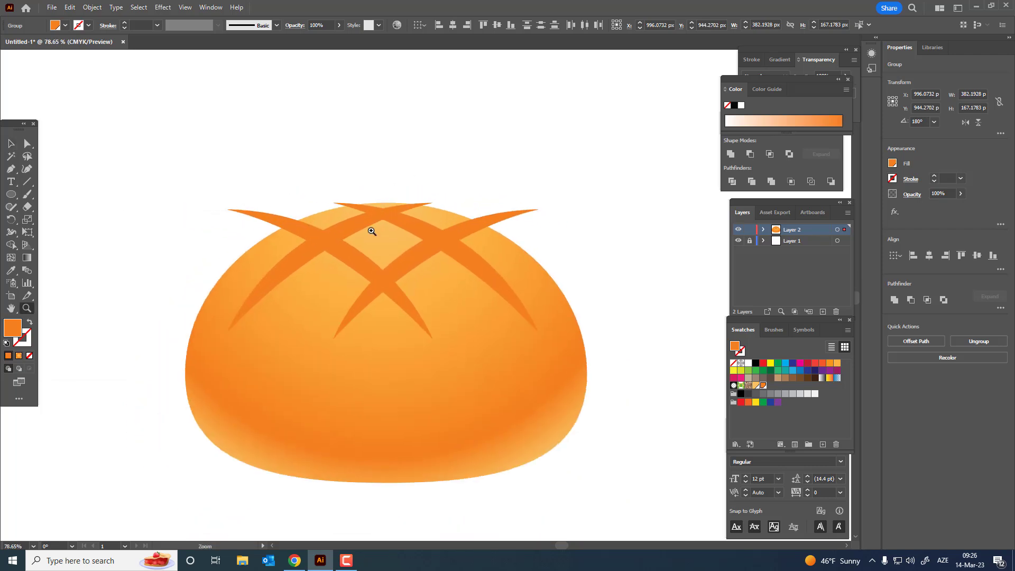
Select the bun body and paste a copy of it in front
key("v")
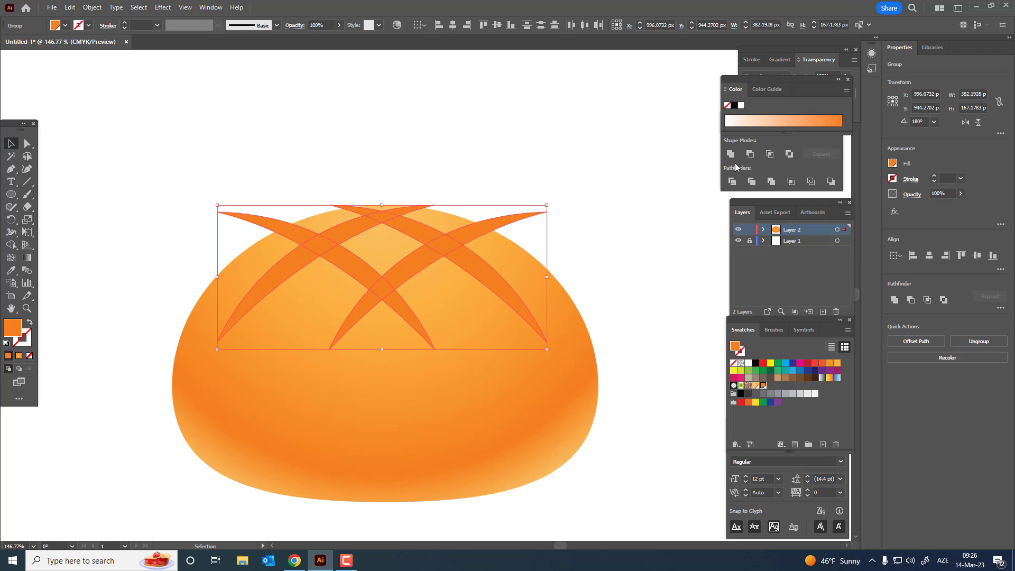
left_click(736, 167)
left_click(585, 297)
scroll(614, 298, "up", 1)
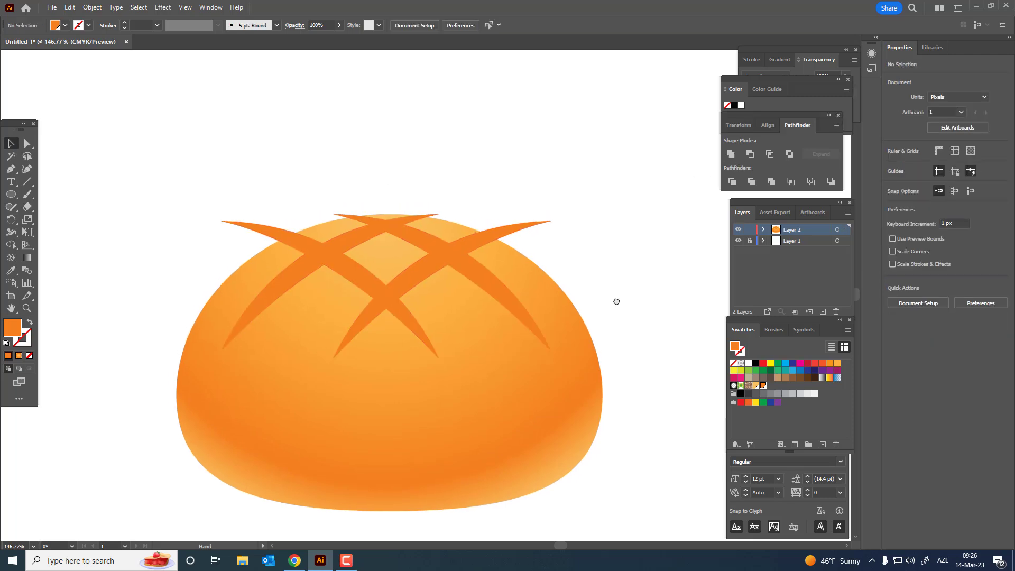
left_click(566, 351)
left_click(598, 267)
left_click(563, 313)
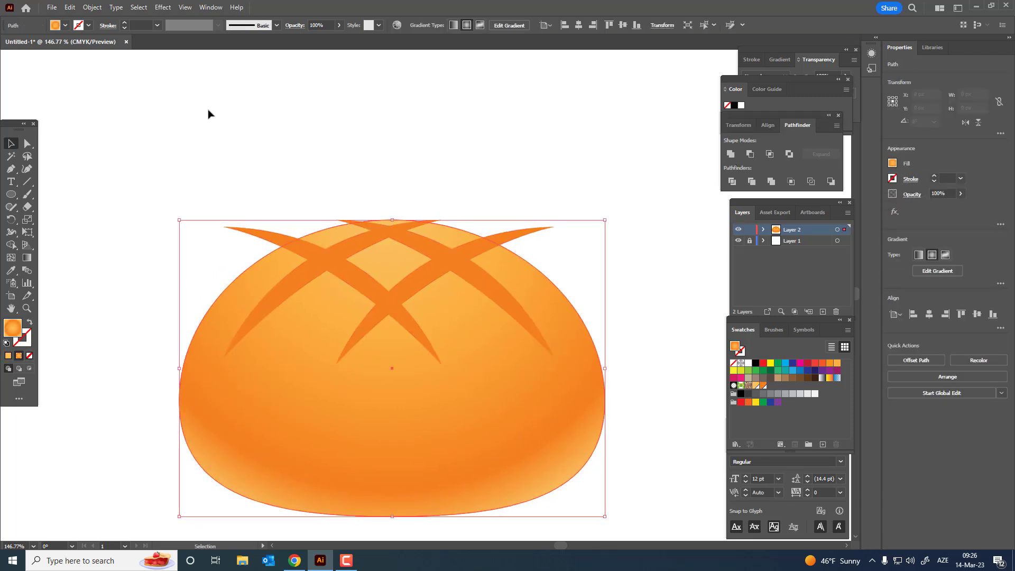
left_click(69, 7)
left_click(85, 58)
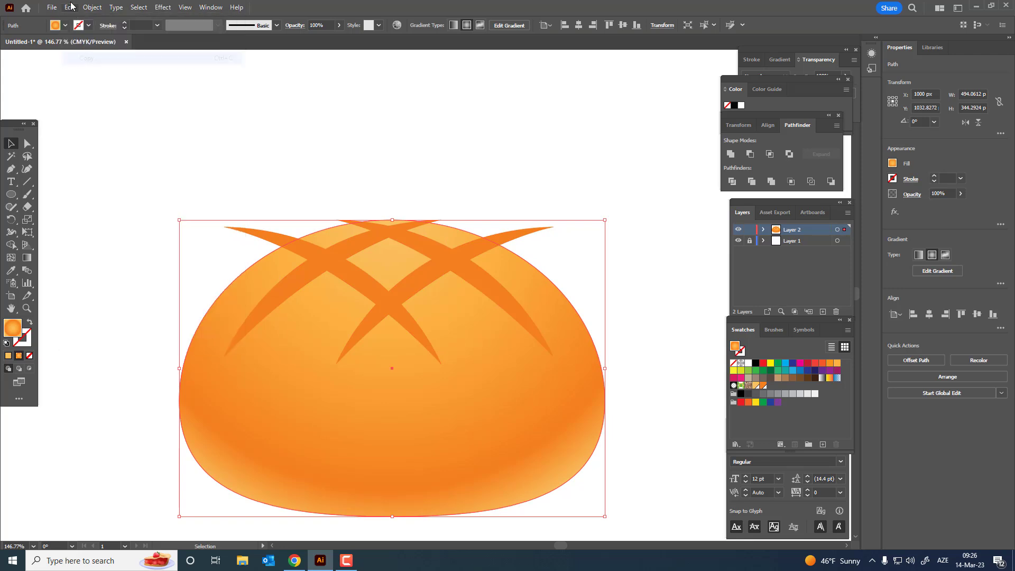
left_click(70, 7)
left_click(90, 80)
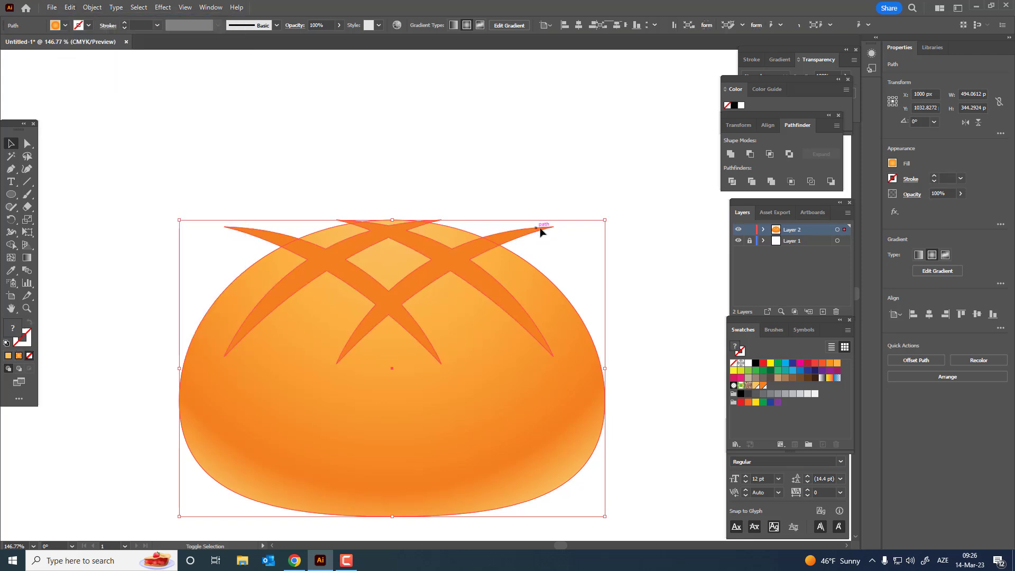
Inside the cut group, delete the diamond piece and the tips poking above the bun
double_click(532, 233)
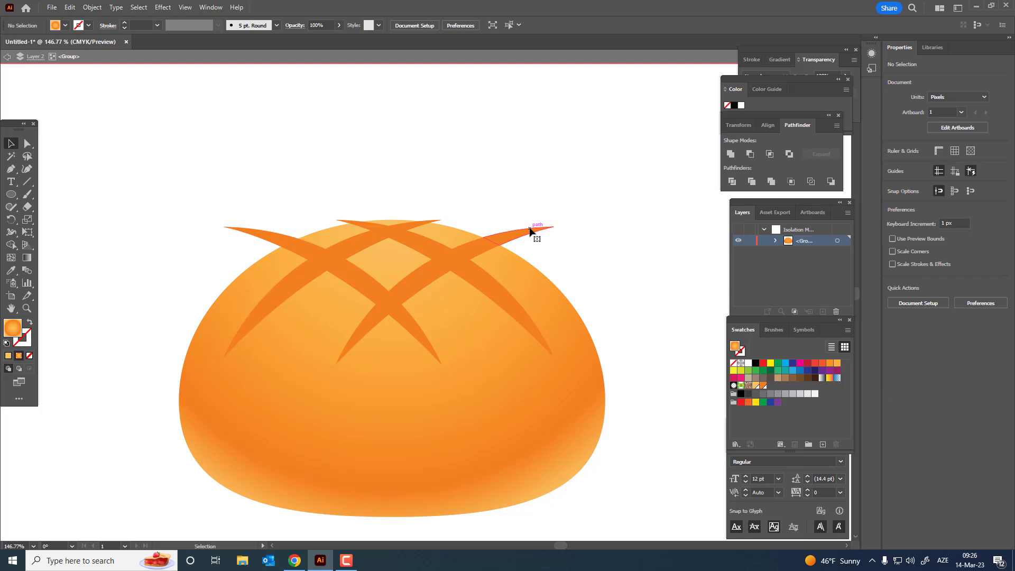
left_click(547, 425)
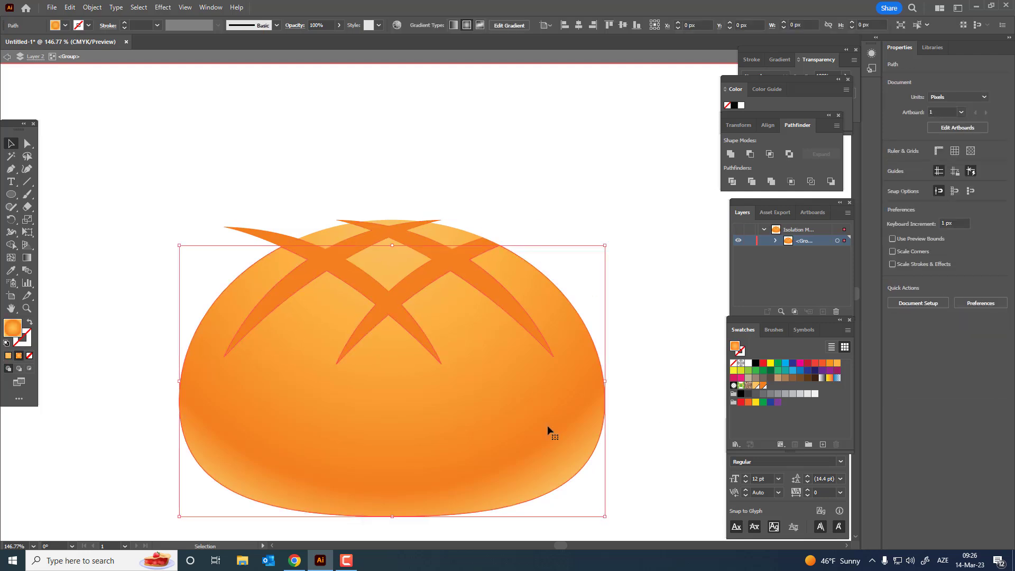
left_click(379, 260)
key("Delete")
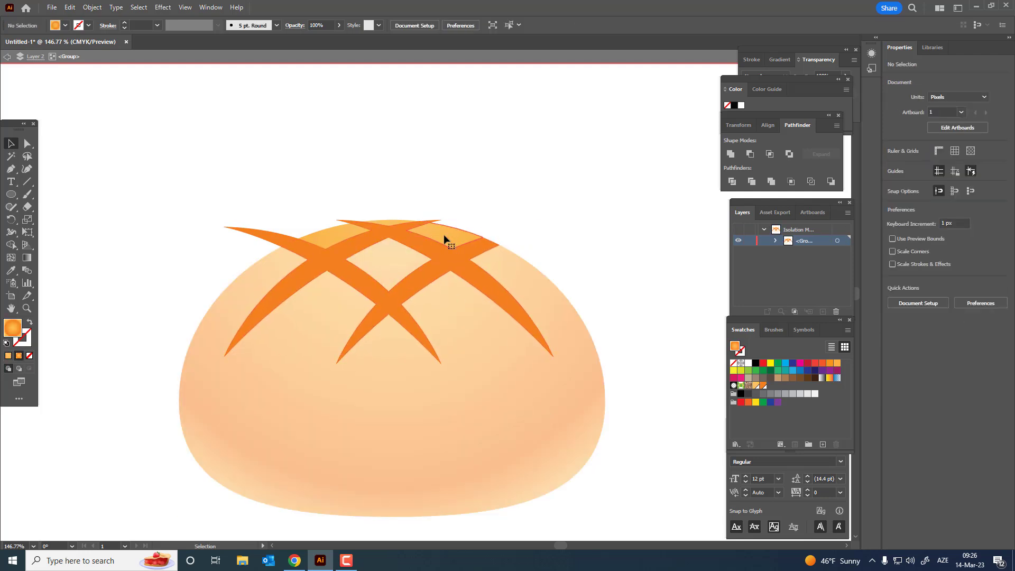
left_click(268, 231)
key("Delete")
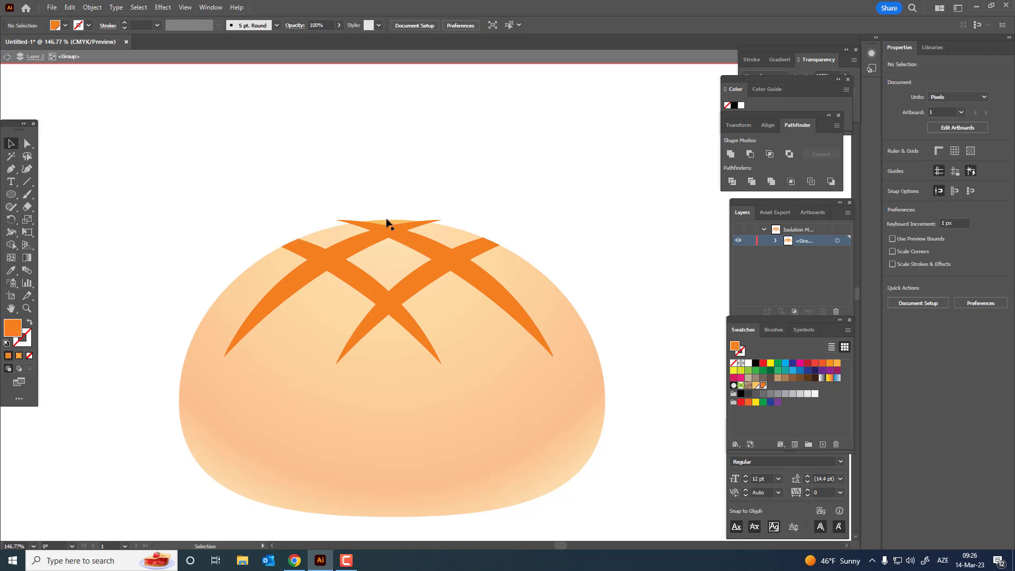
left_click(417, 222)
key("Delete")
double_click(587, 259)
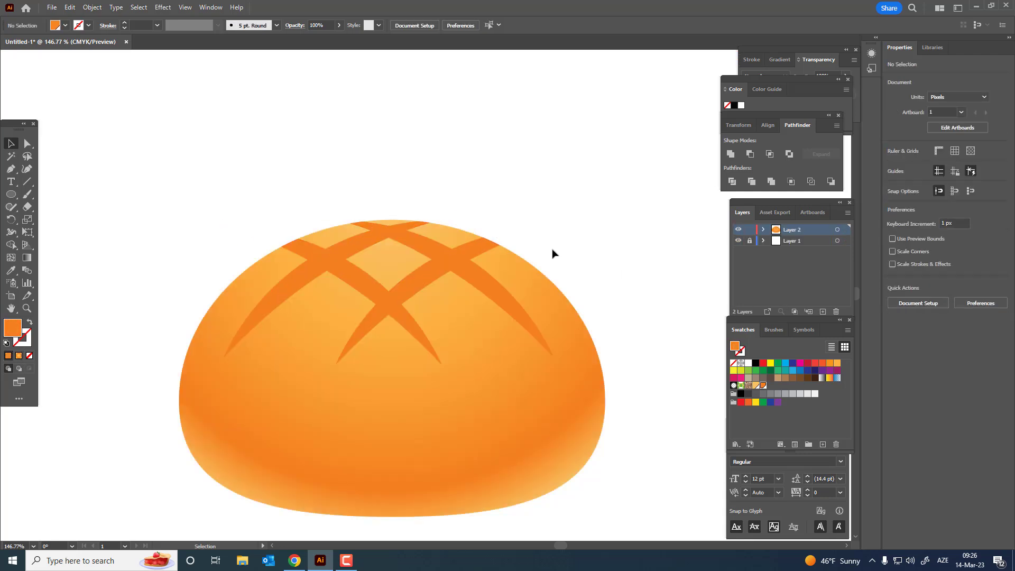
key("z")
left_click(423, 291, "alt")
left_click_drag(423, 291, 517, 359)
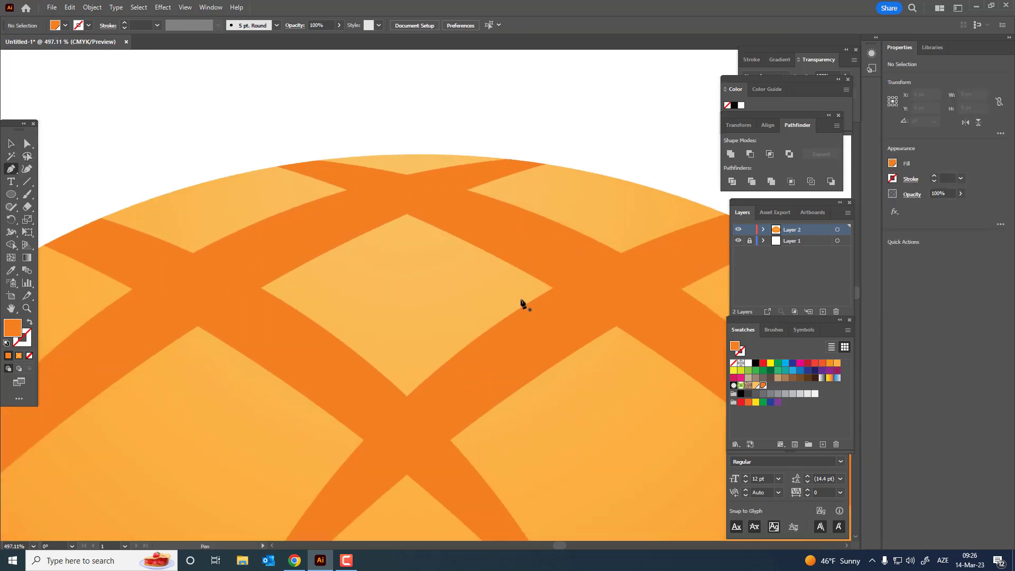
key("z")
left_click_drag(494, 283, 312, 331)
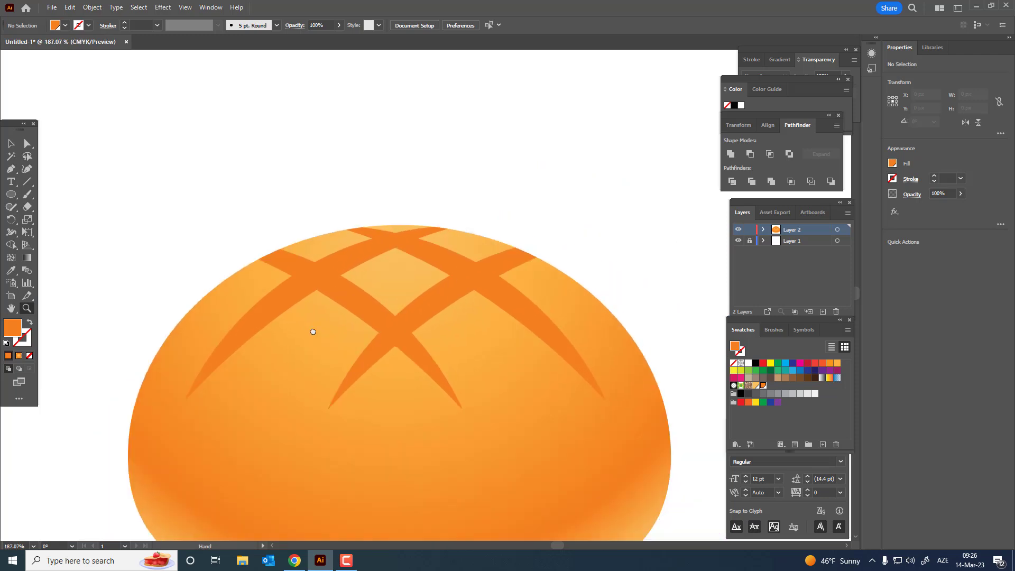
left_click(14, 141)
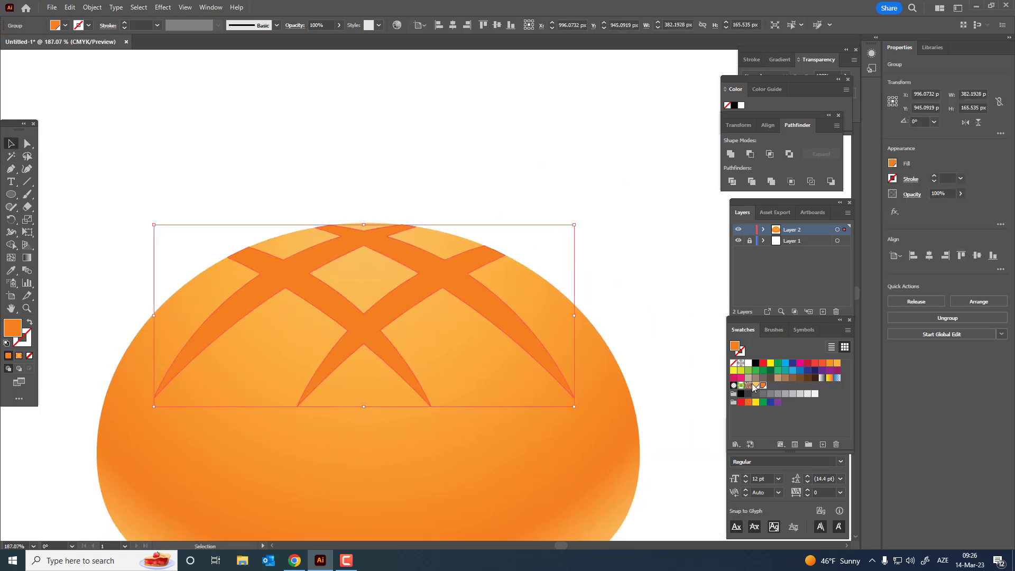
left_click(756, 385)
left_click(621, 240)
key("ctrl+minus")
key("z")
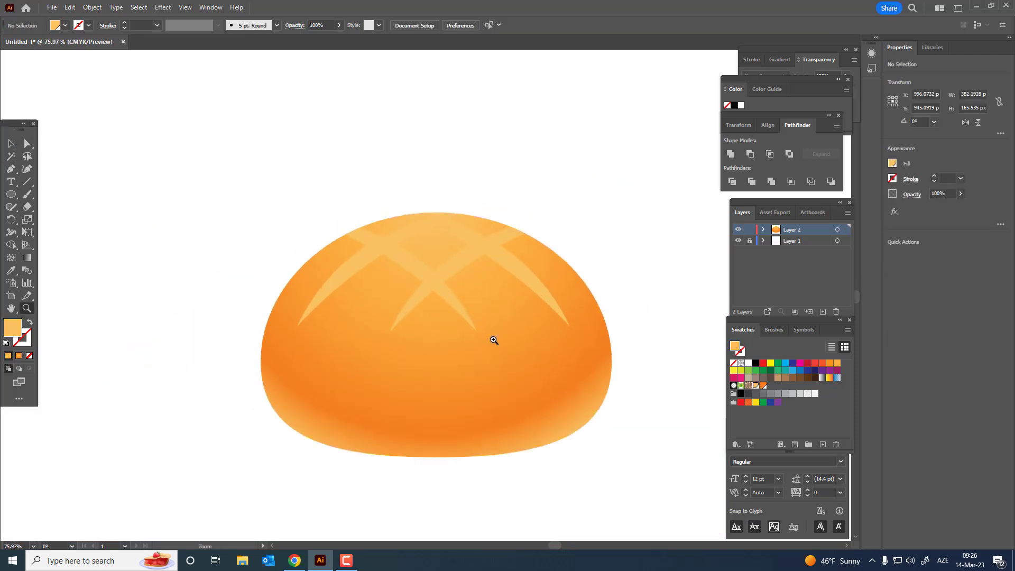
left_click(460, 323)
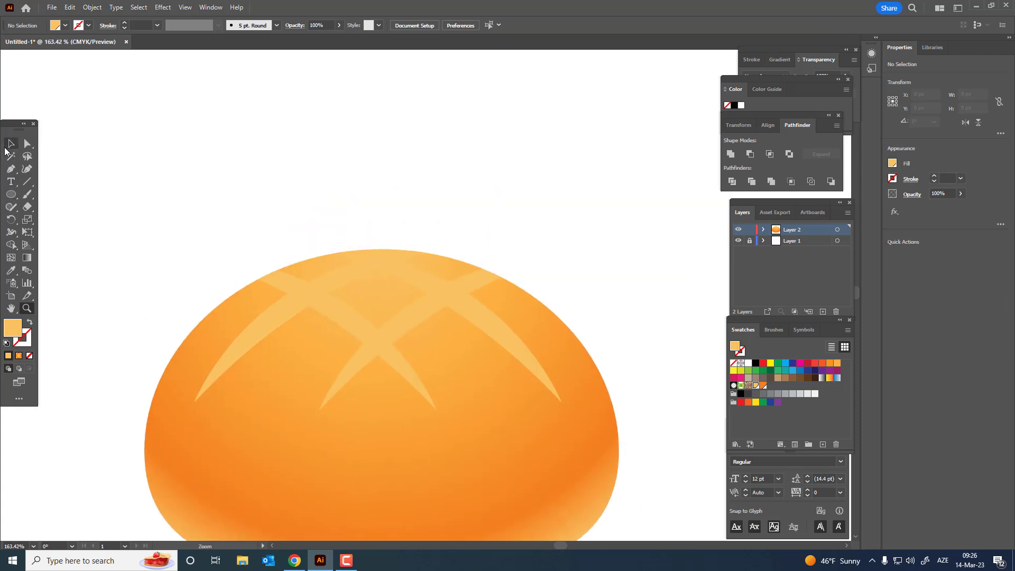
left_click(8, 147)
left_click(462, 303)
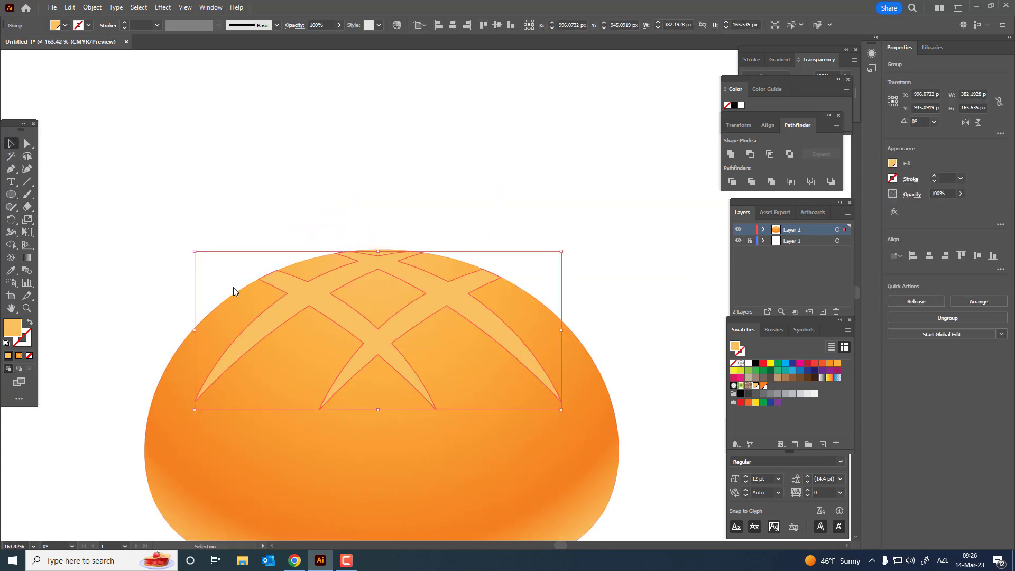
double_click(13, 328)
left_click(743, 151)
left_click(925, 149)
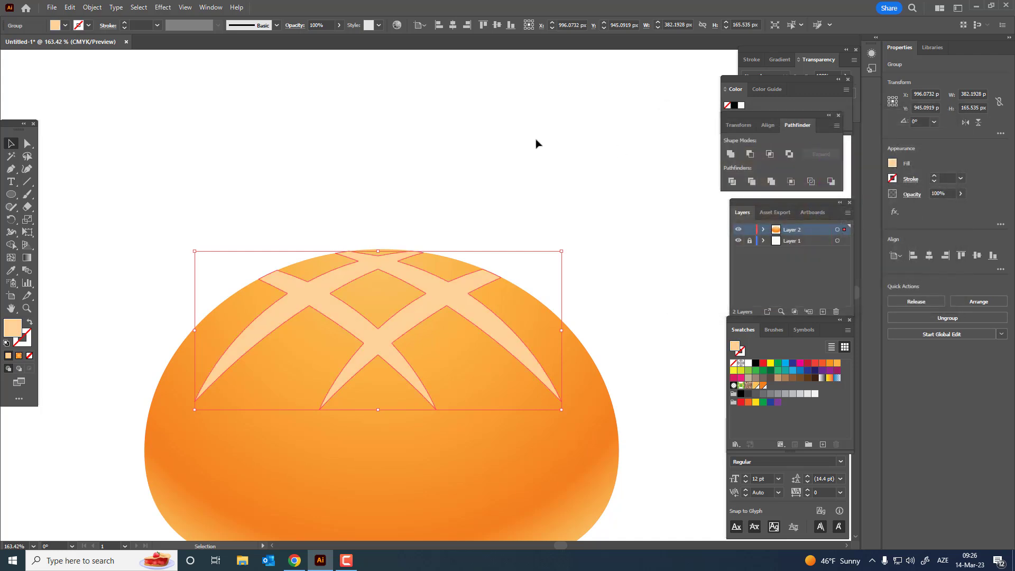
left_click(536, 144)
key("ctrl+0")
key("z")
left_click(446, 317)
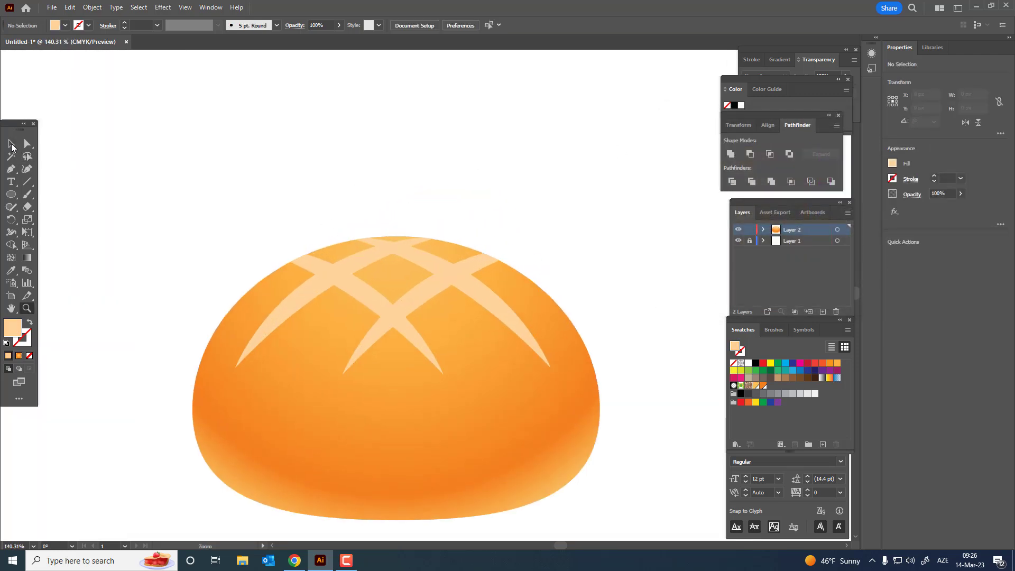
left_click(11, 147)
left_click(499, 317)
key("ctrl+z")
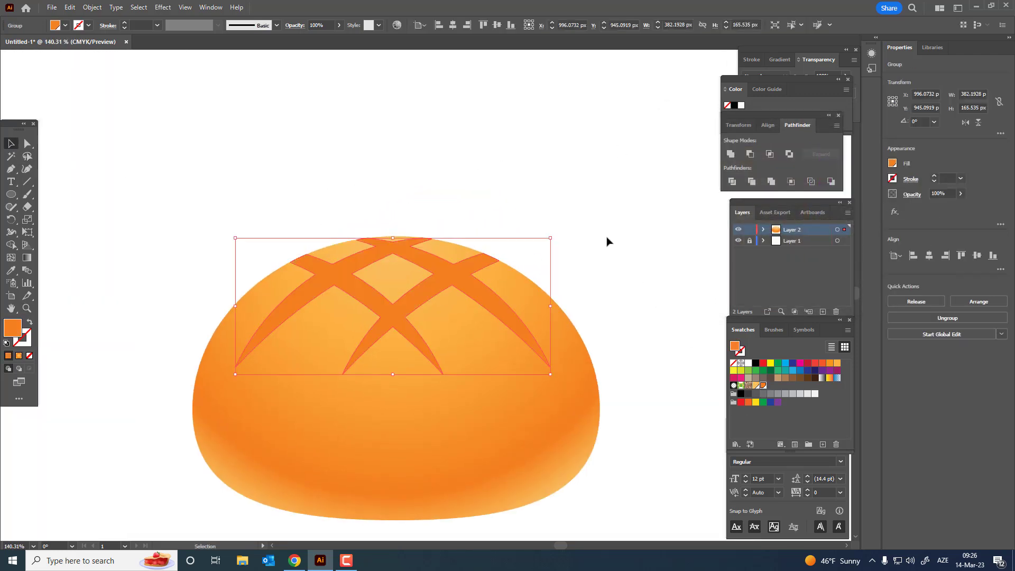
left_click(607, 241)
key("ctrl+0")
key("z")
left_click(521, 319)
left_click(582, 322)
Draw a closed curved shape from the central diamond's right corner down to its bottom
mouse_move(582, 322)
left_mouse_down()
mouse_move(489, 286)
mouse_move(501, 298)
left_mouse_up()
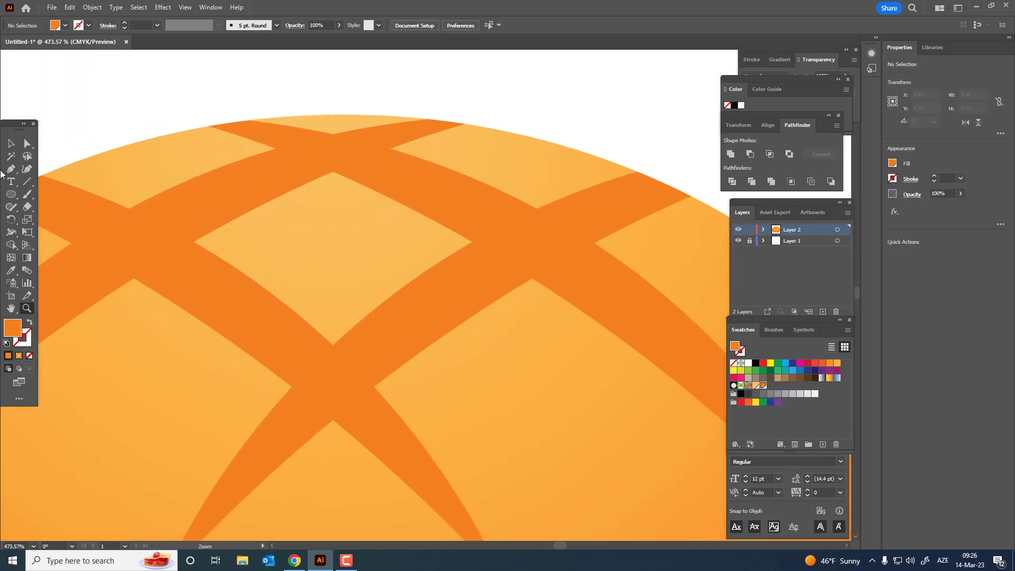
left_click(472, 243)
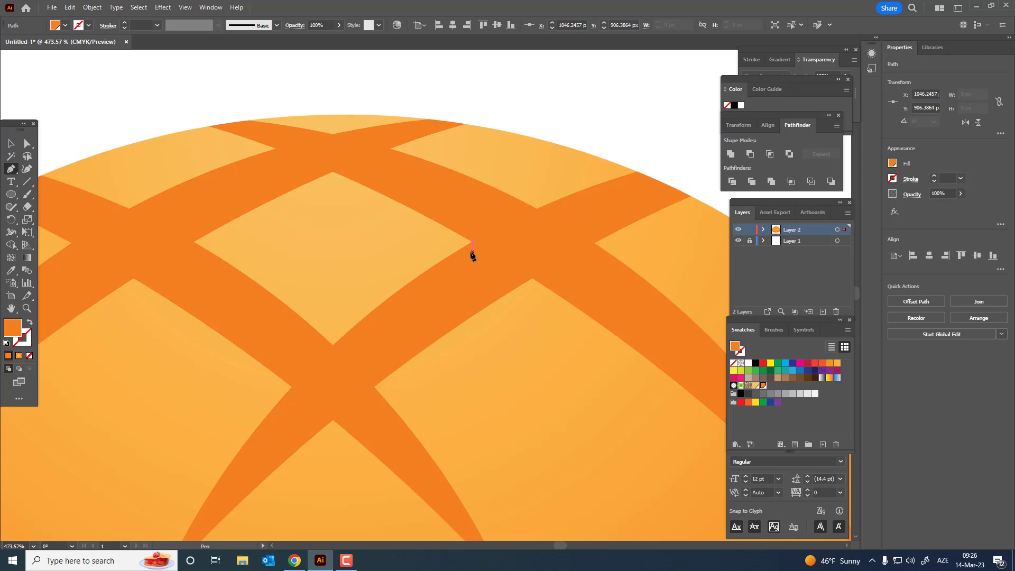
left_click(341, 361)
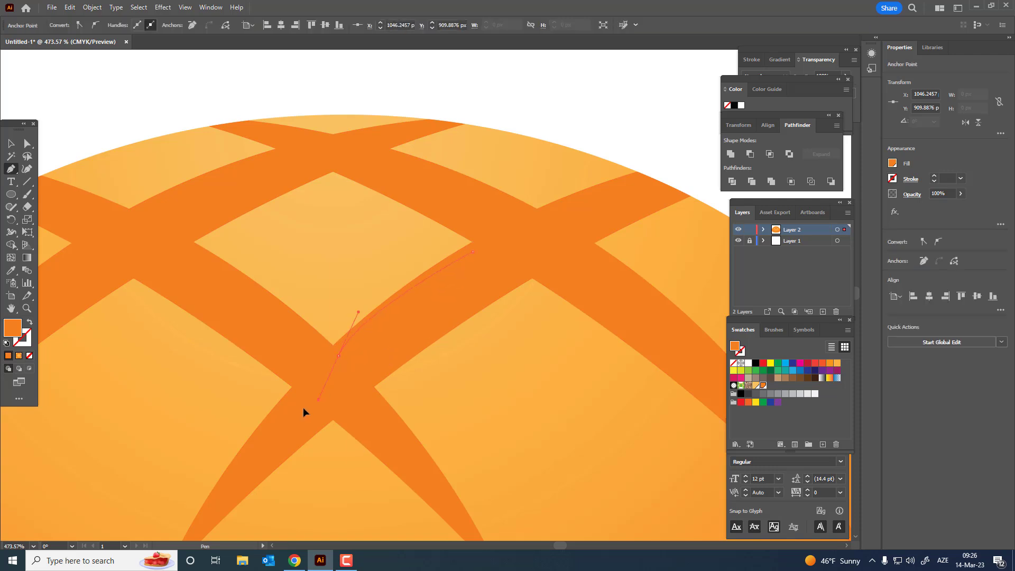
key("ctrl+z")
left_click_drag(288, 416, 287, 414)
left_click_drag(107, 199, 101, 201)
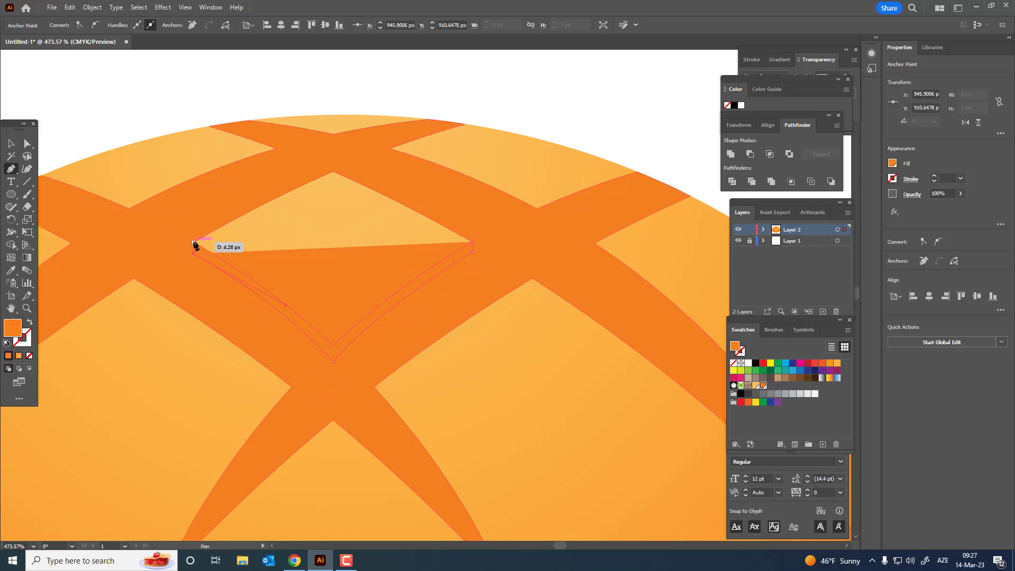
left_click(194, 244)
left_click_drag(334, 349, 335, 348)
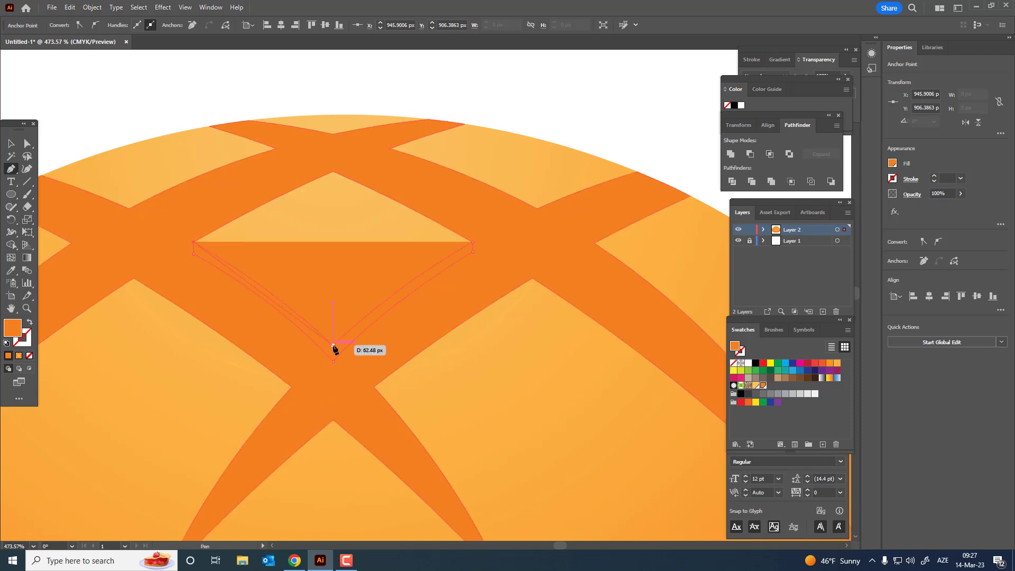
key("ctrl+z")
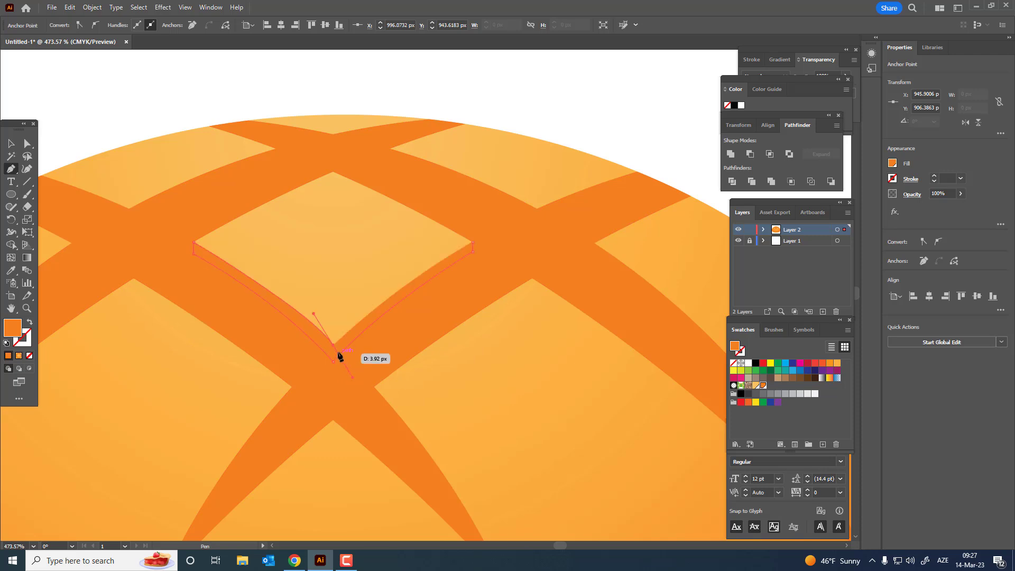
key("ctrl+shift+z")
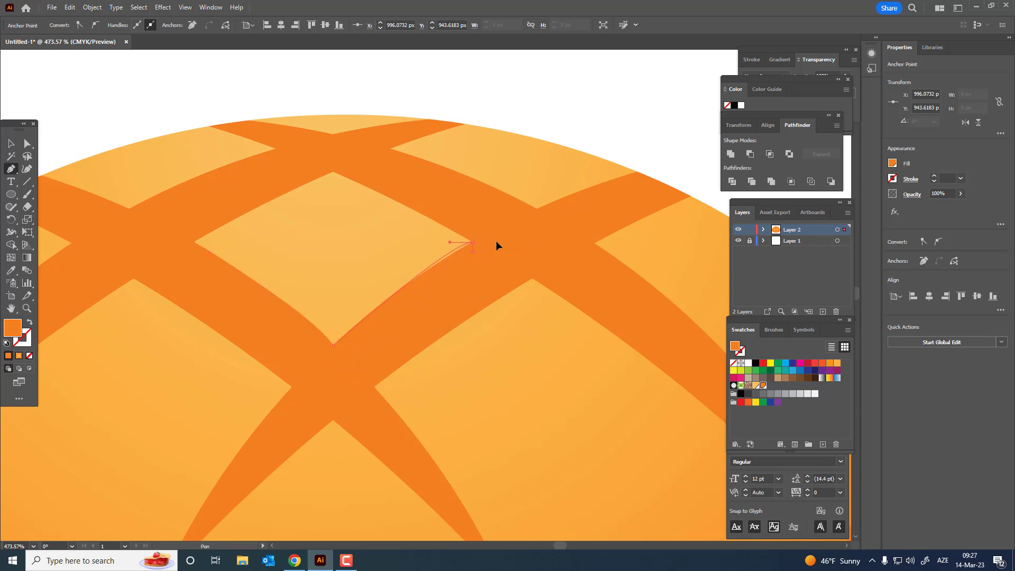
Fill the new diamond-edge shape with light orange
key("z")
left_click(423, 222, "alt")
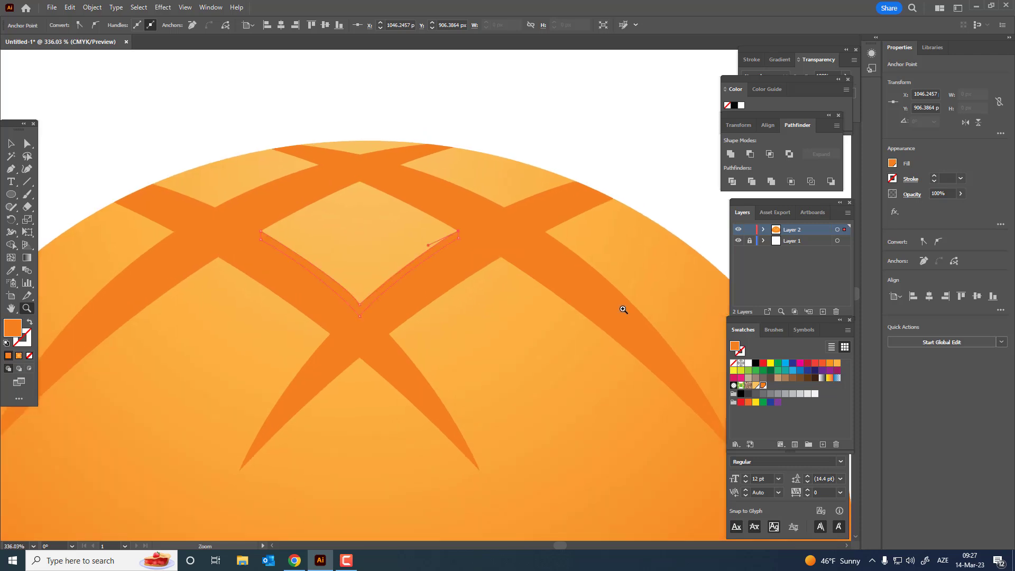
left_click(390, 210, "alt")
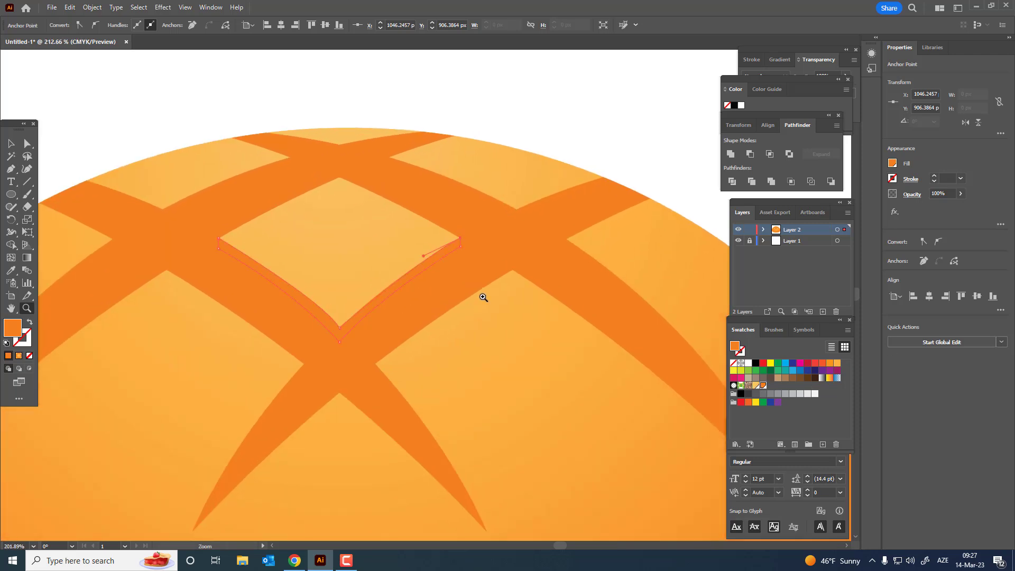
left_click(756, 386)
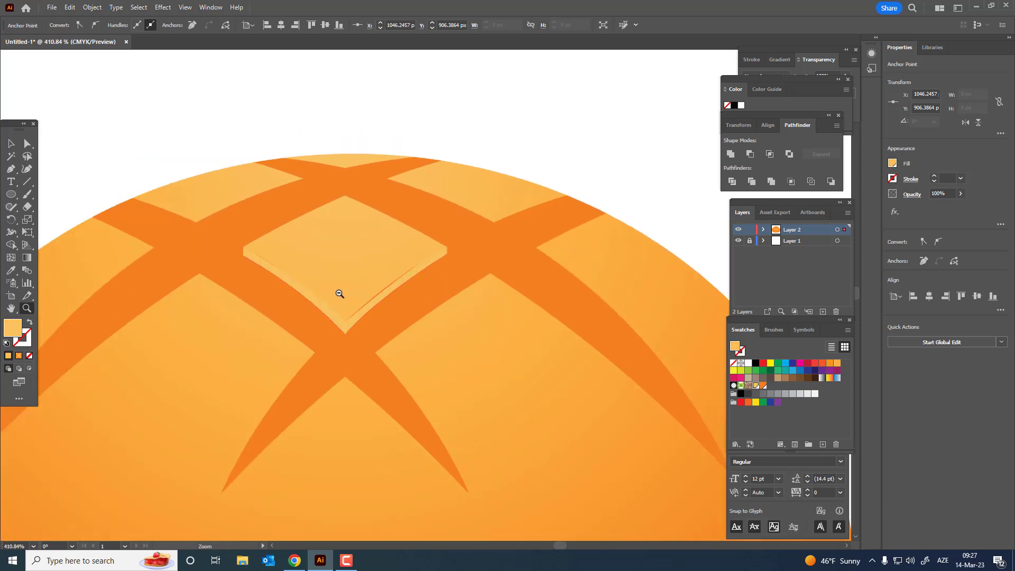
mouse_move(337, 291)
left_mouse_down()
mouse_move(256, 324)
mouse_move(396, 294)
mouse_move(512, 344)
mouse_move(691, 386)
left_mouse_up()
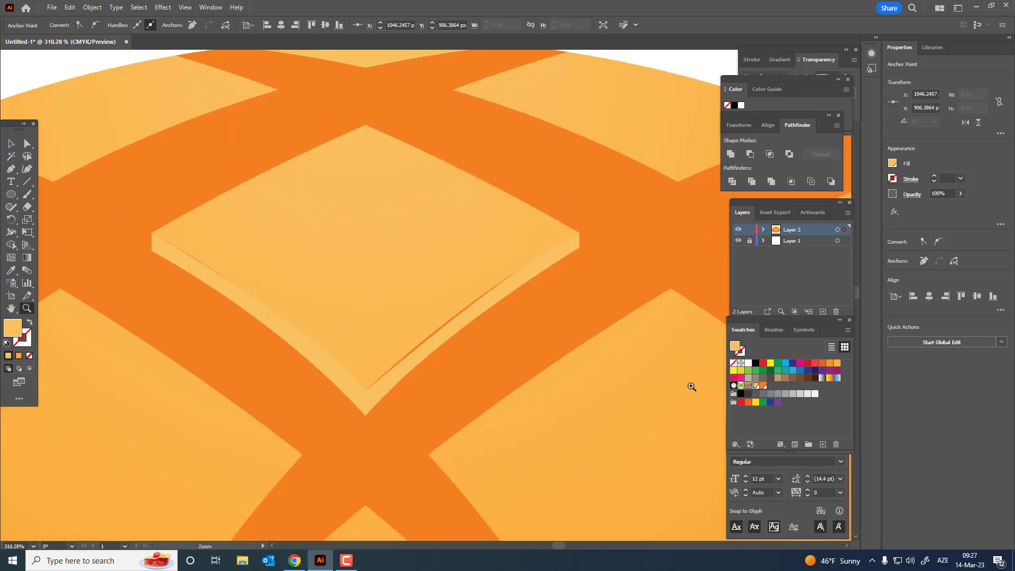
Draw a thin closed highlight strip along the upper panel's V-shaped lower edges
left_click(27, 169)
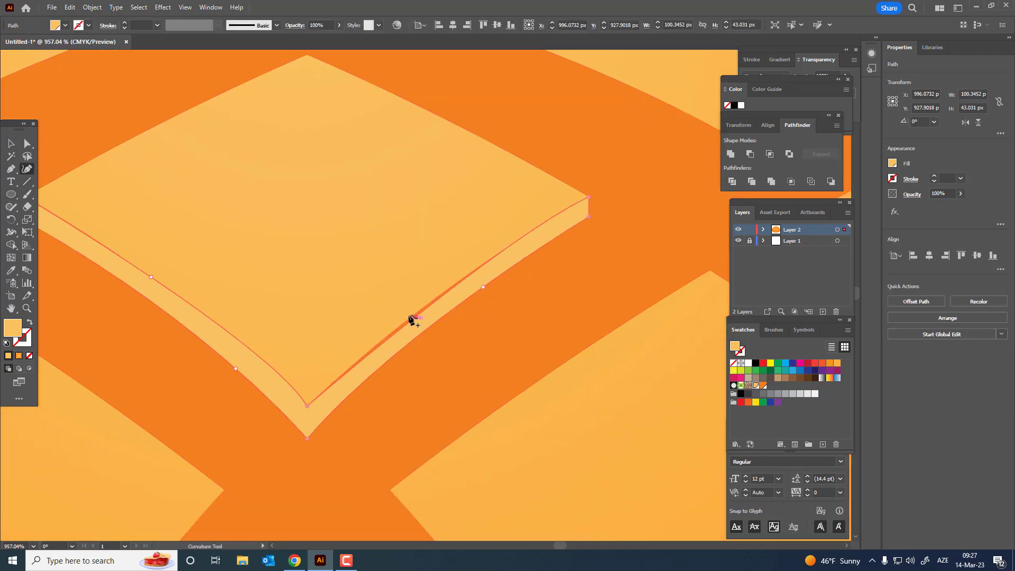
key("z")
mouse_move(409, 318)
left_mouse_down()
mouse_move(172, 233)
mouse_move(462, 306)
mouse_move(320, 295)
left_mouse_up()
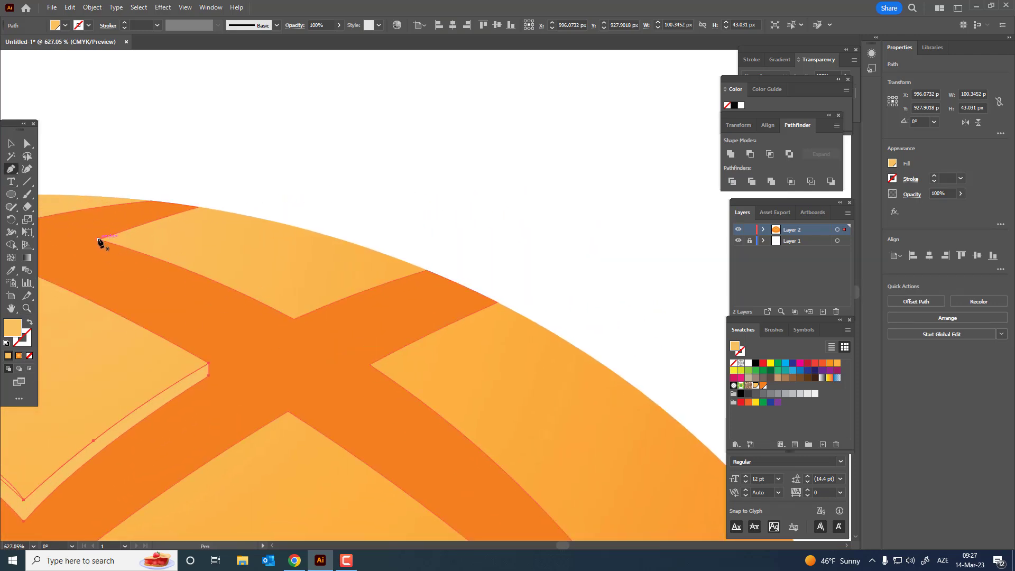
mouse_move(99, 240)
left_mouse_down()
mouse_move(117, 268)
mouse_move(106, 250)
left_mouse_up()
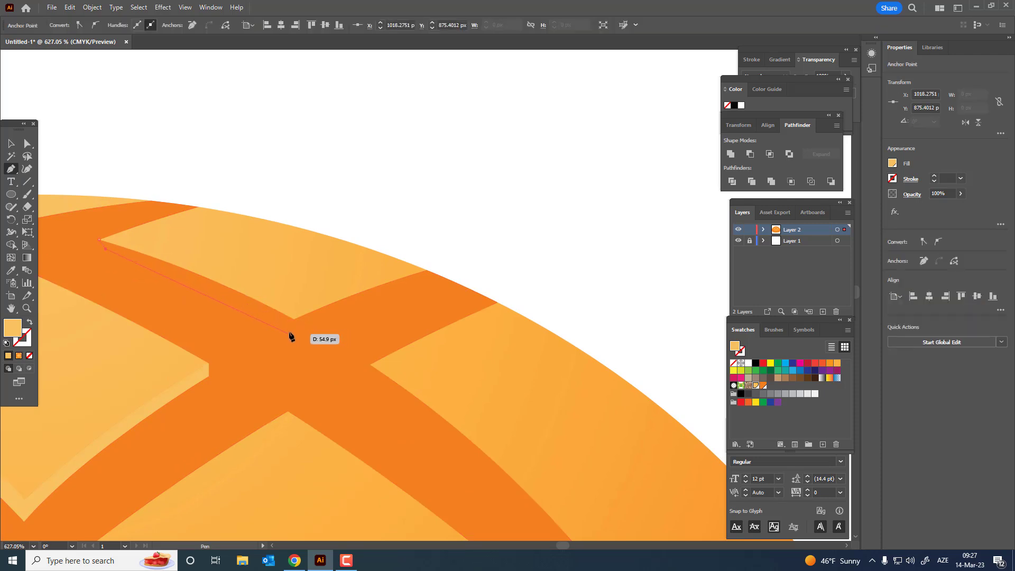
left_click_drag(304, 341, 292, 334)
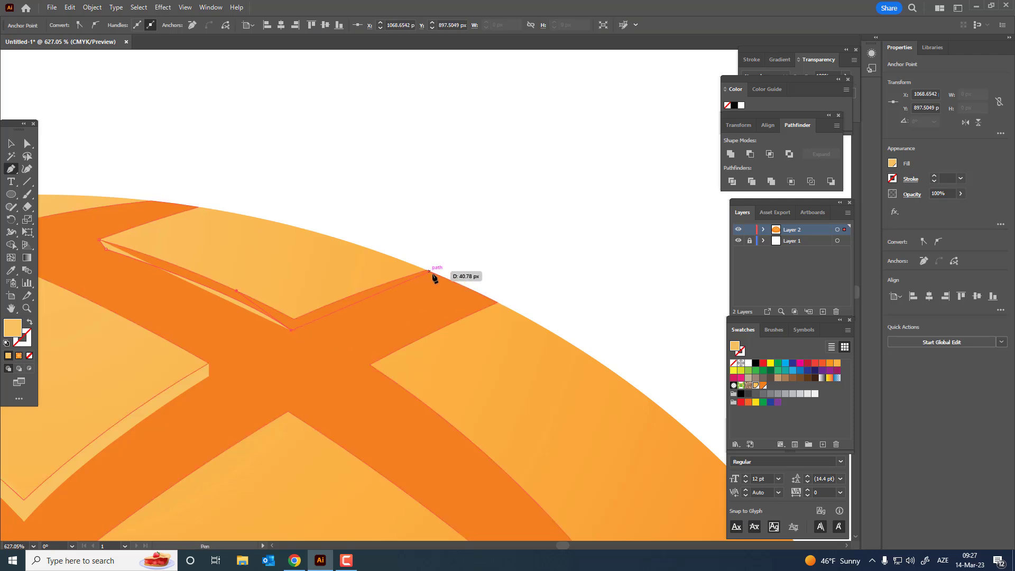
left_click_drag(435, 273, 491, 261)
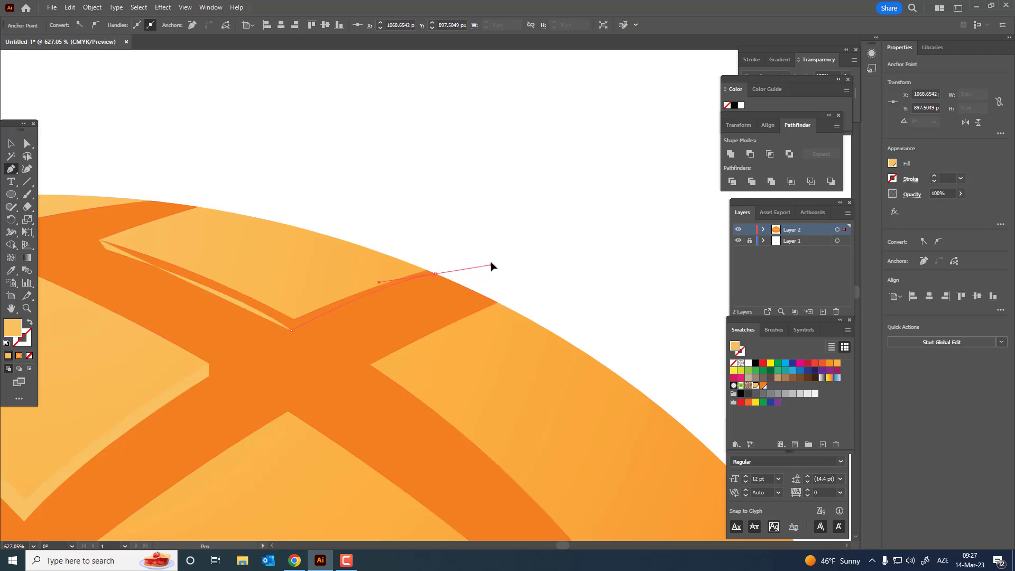
left_click(427, 271)
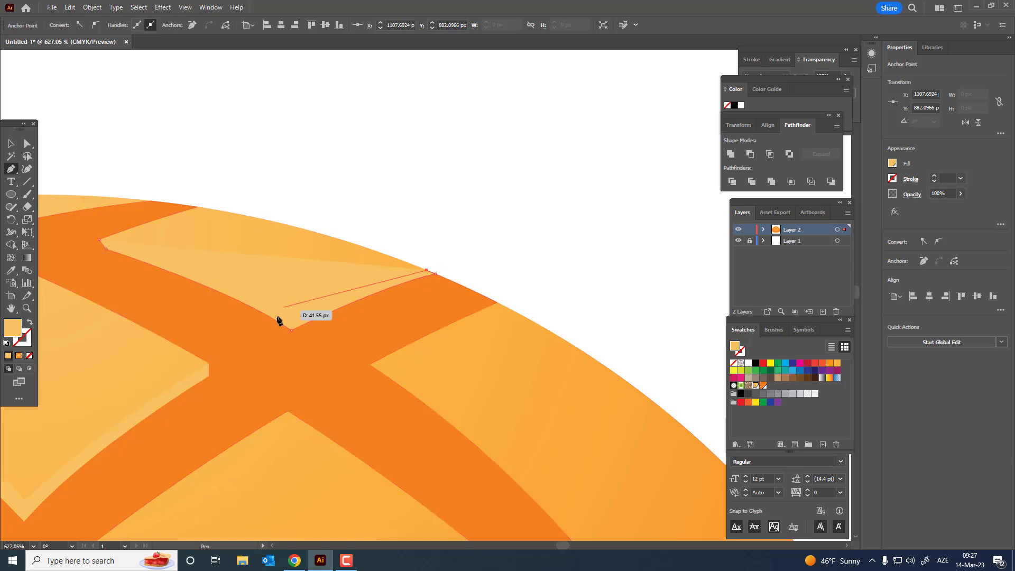
left_click(294, 318)
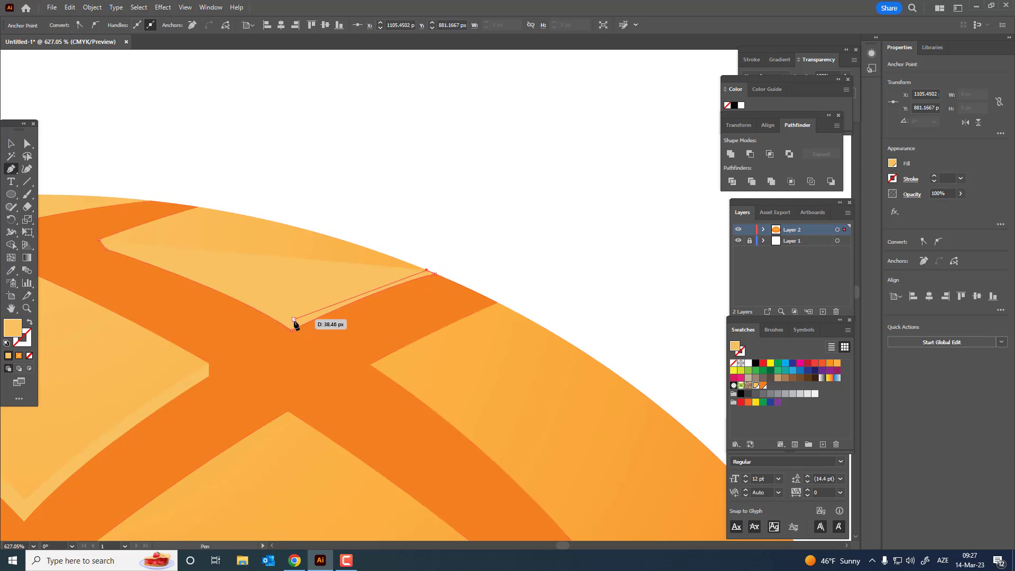
left_click(98, 240)
Bend the strip's edge with the Curvature tool to remove the dark sliver
key("z")
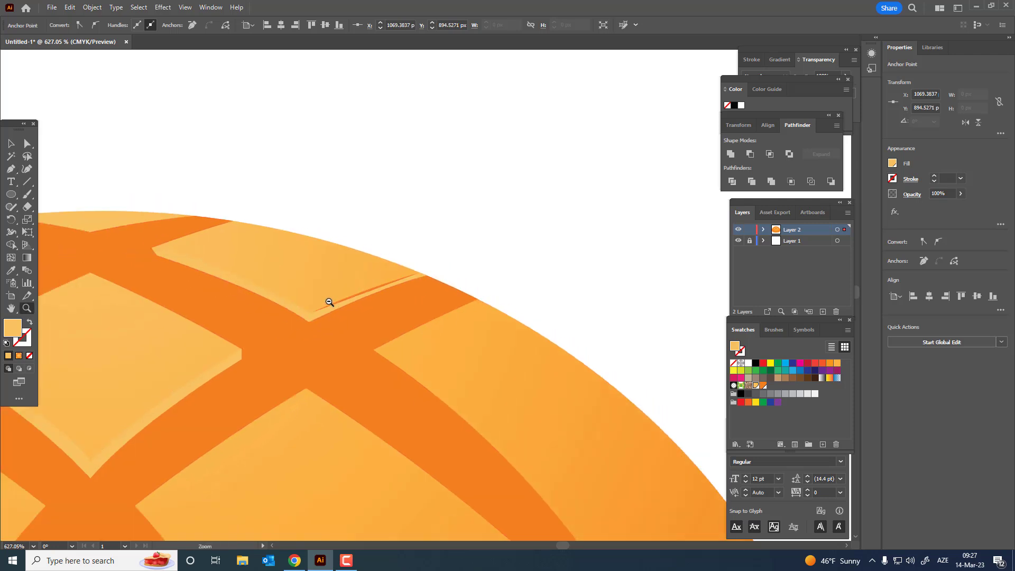
mouse_move(329, 297)
left_mouse_down()
mouse_move(297, 323)
mouse_move(2, 269)
left_mouse_up()
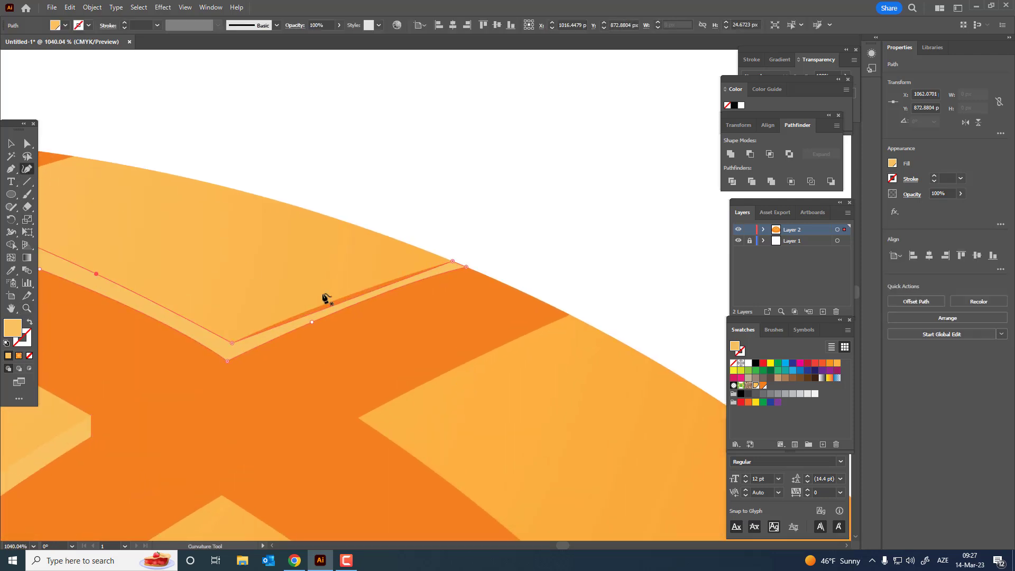
left_click(302, 250, "alt")
mouse_move(302, 250)
left_mouse_down()
mouse_move(188, 263)
mouse_move(324, 301)
mouse_move(91, 253)
left_mouse_up()
left_click(27, 168)
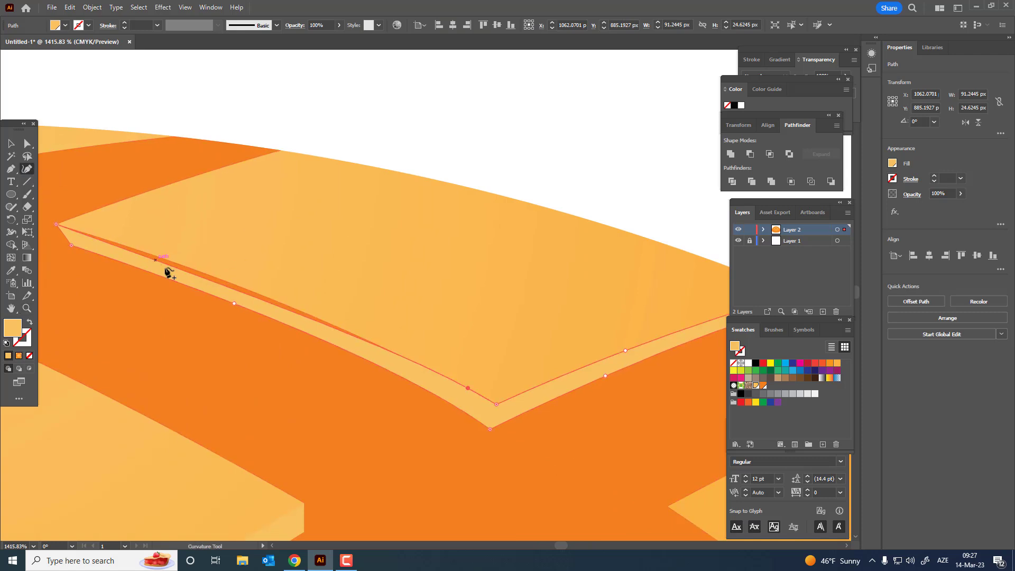
left_click_drag(247, 296, 241, 290)
key("z")
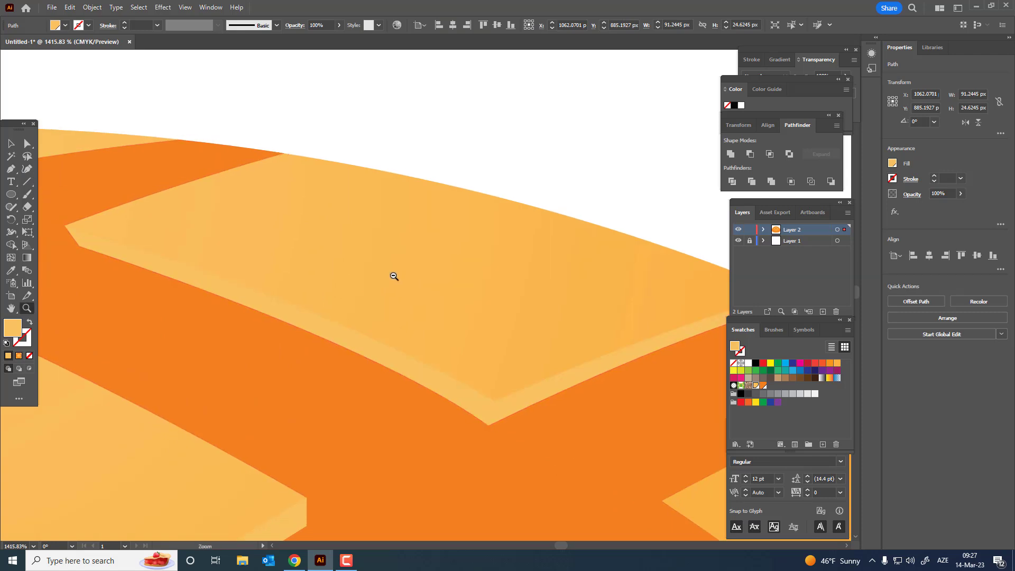
mouse_move(392, 276)
left_mouse_down()
mouse_move(129, 283)
mouse_move(220, 306)
mouse_move(170, 247)
mouse_move(3, 178)
left_mouse_up()
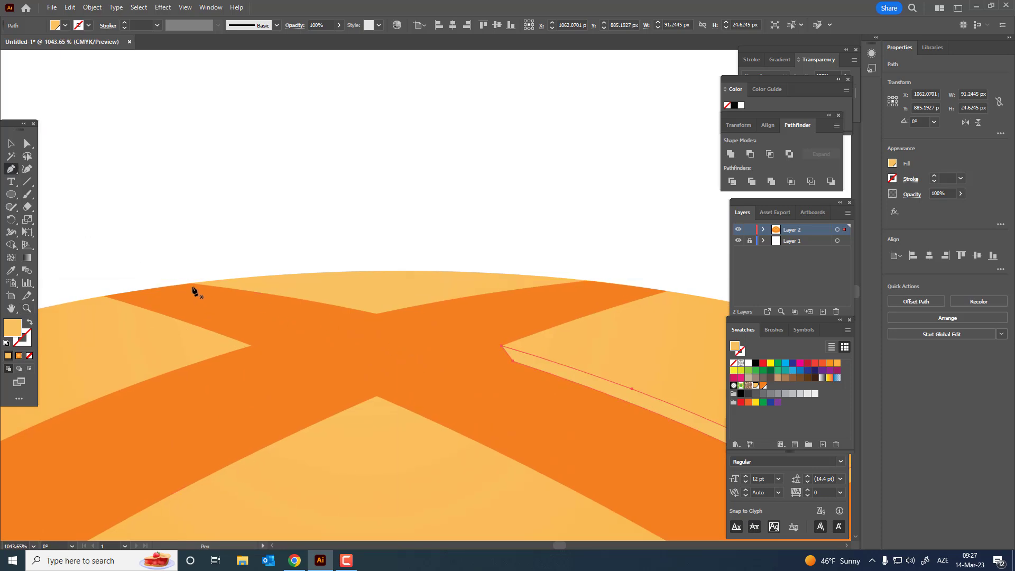
Pen a straight-edged strip from the top panel's left corner, down to its tip, up to its right corner
left_click(180, 286)
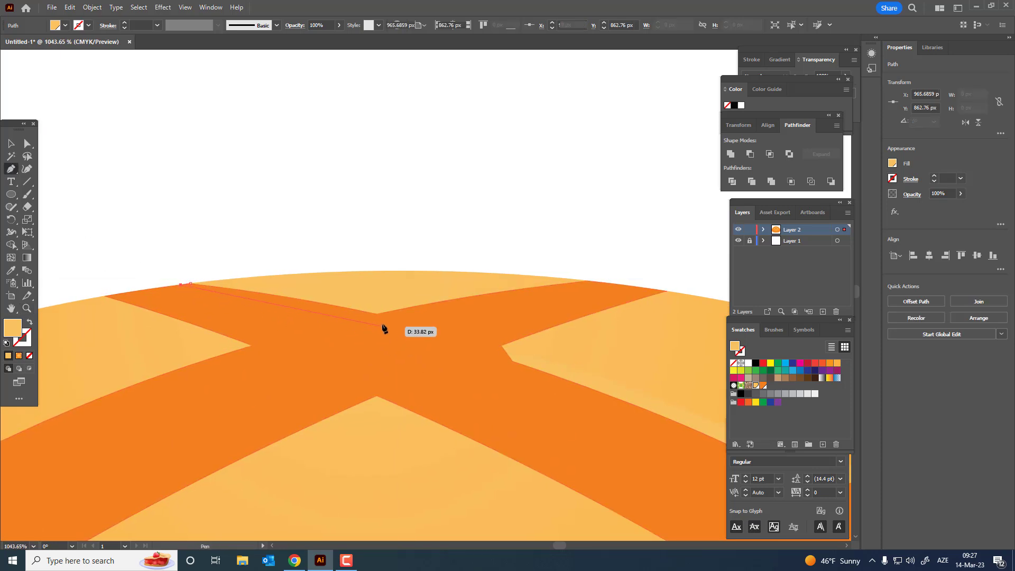
left_click(377, 320)
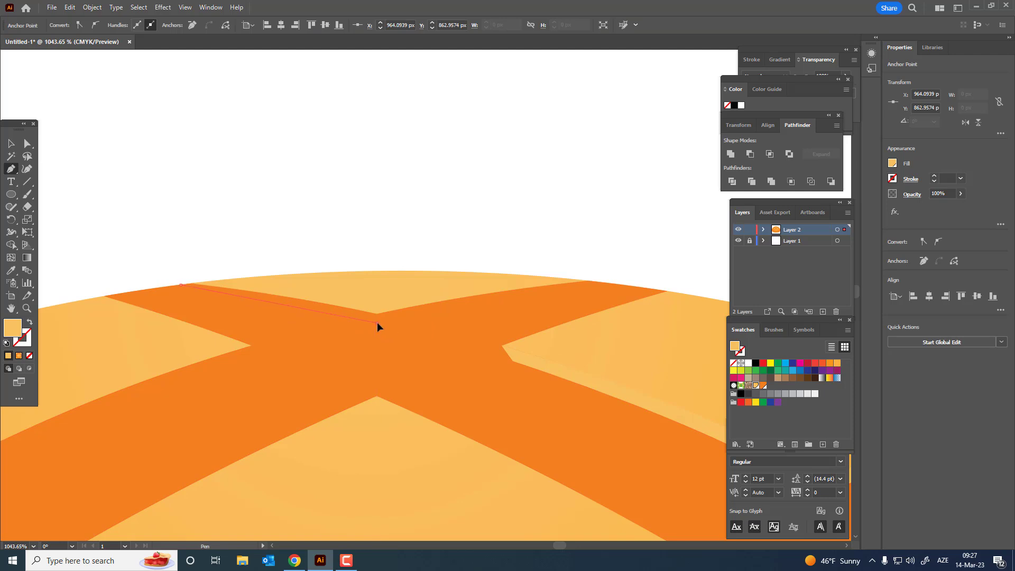
left_click(597, 282)
left_click(589, 281)
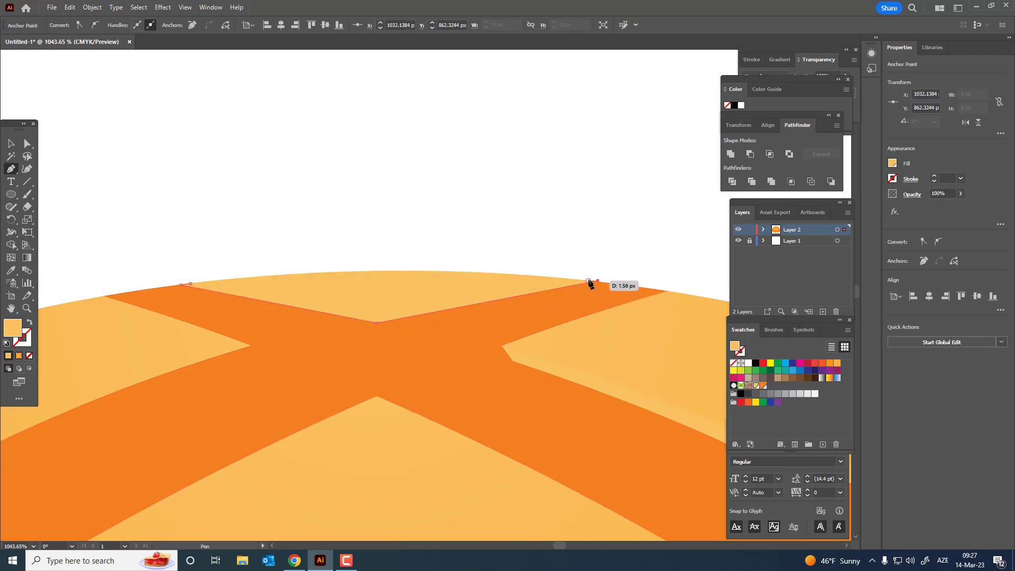
key("ctrl+z")
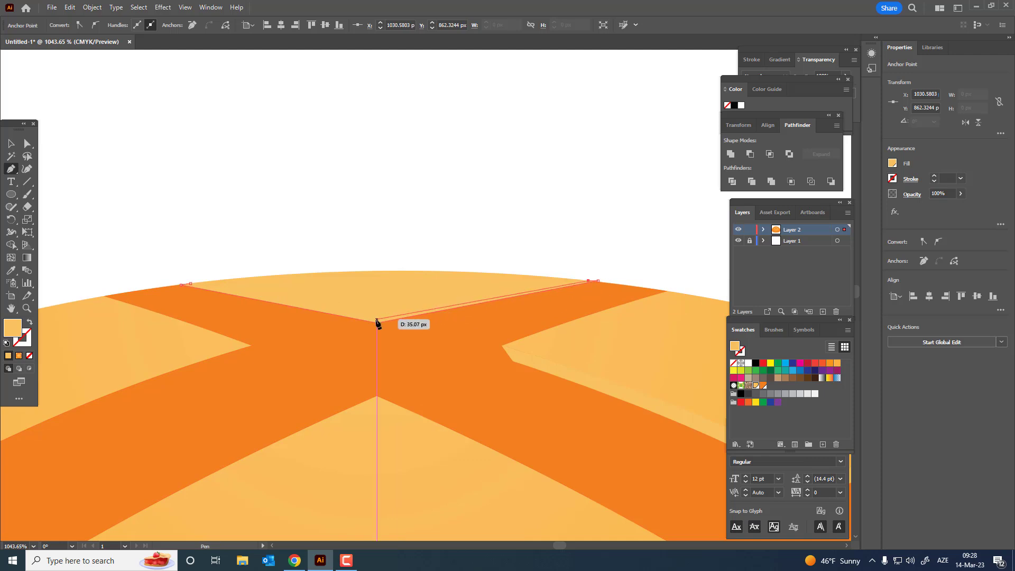
left_click(377, 314)
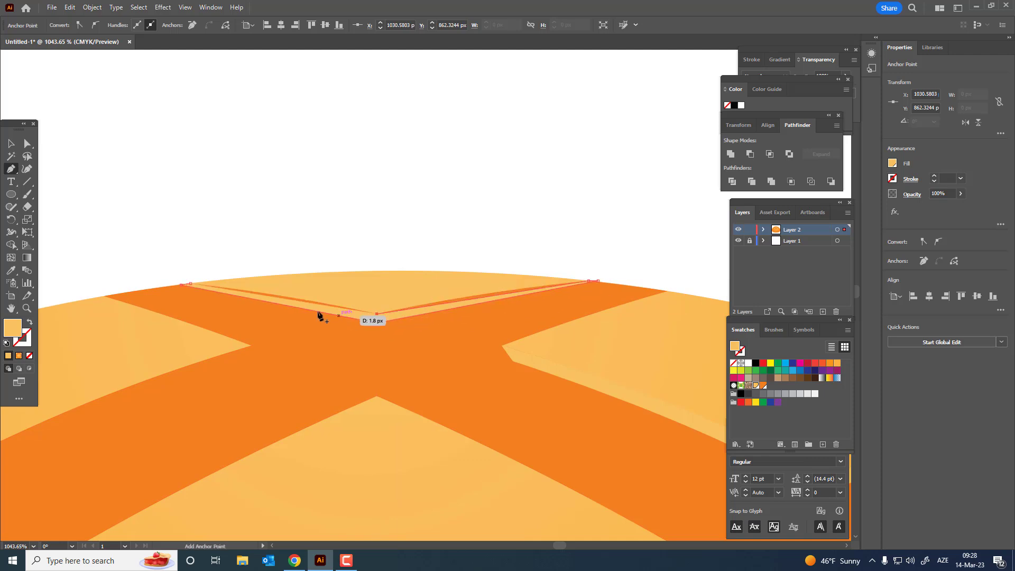
left_click(189, 284)
scroll(401, 296, "up", 3)
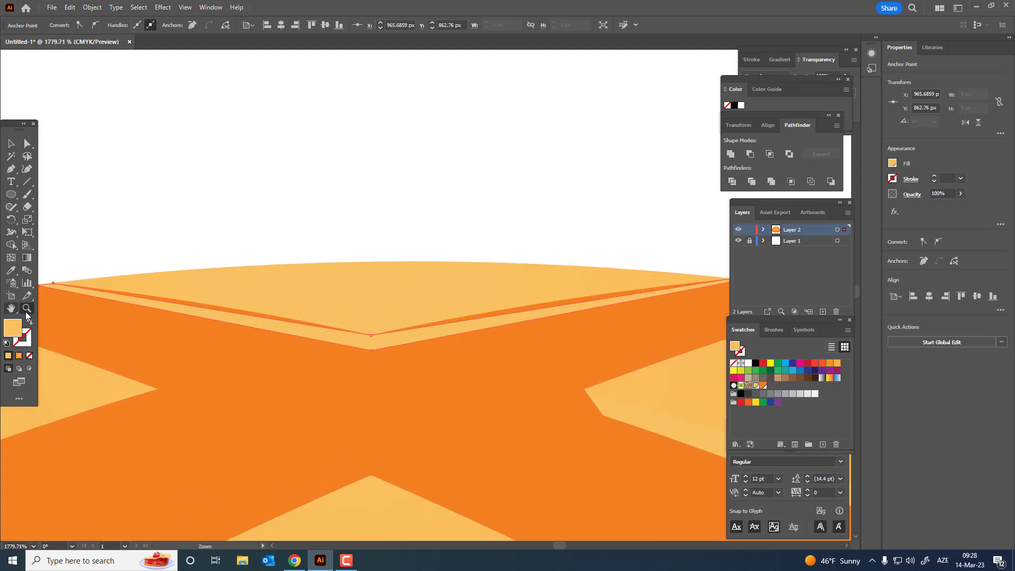
left_click(27, 169)
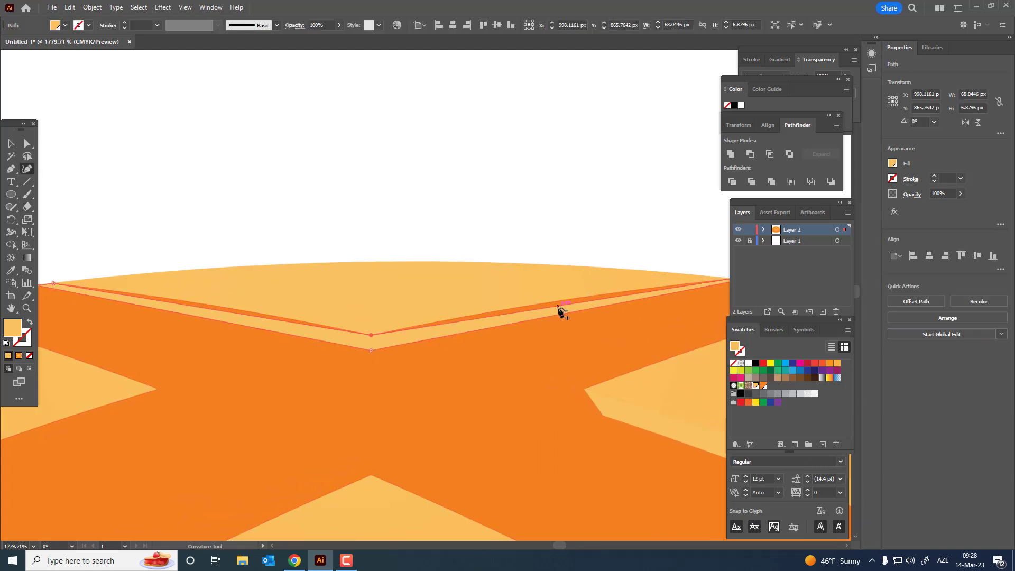
scroll(422, 328, "left", 2)
scroll(343, 345, "left", 3)
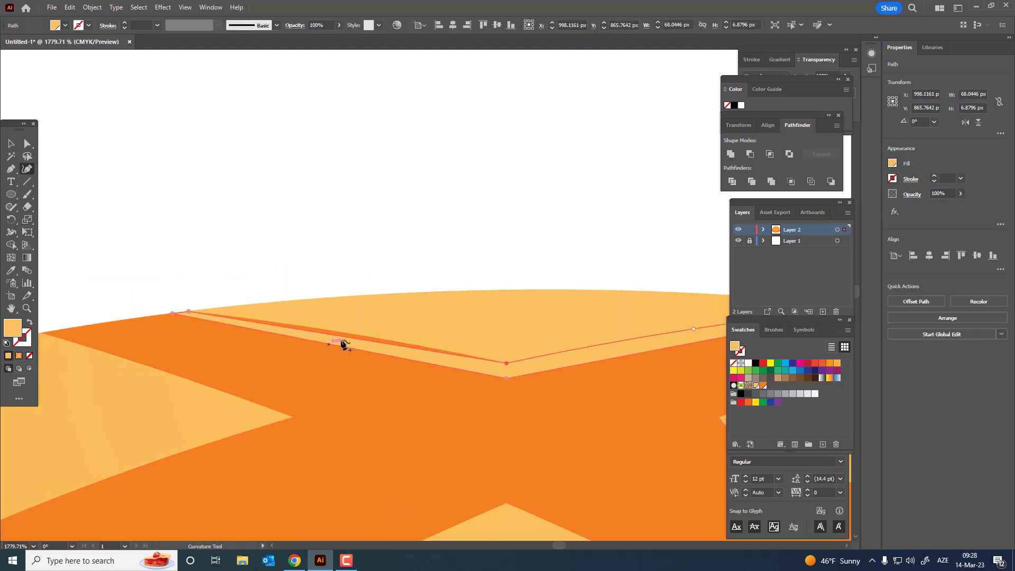
key("z")
scroll(284, 319, "down", 5)
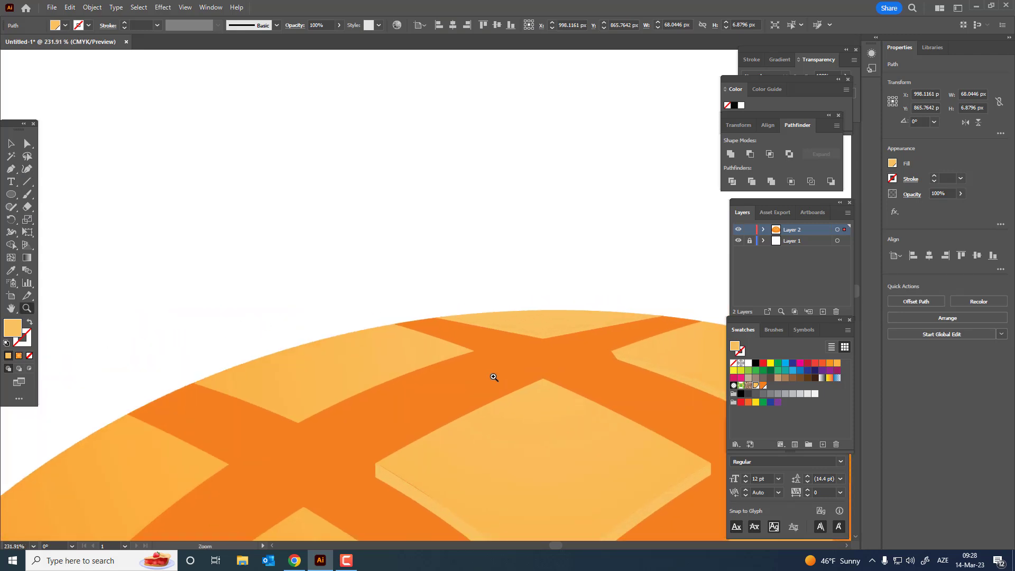
scroll(582, 405, "down", 2)
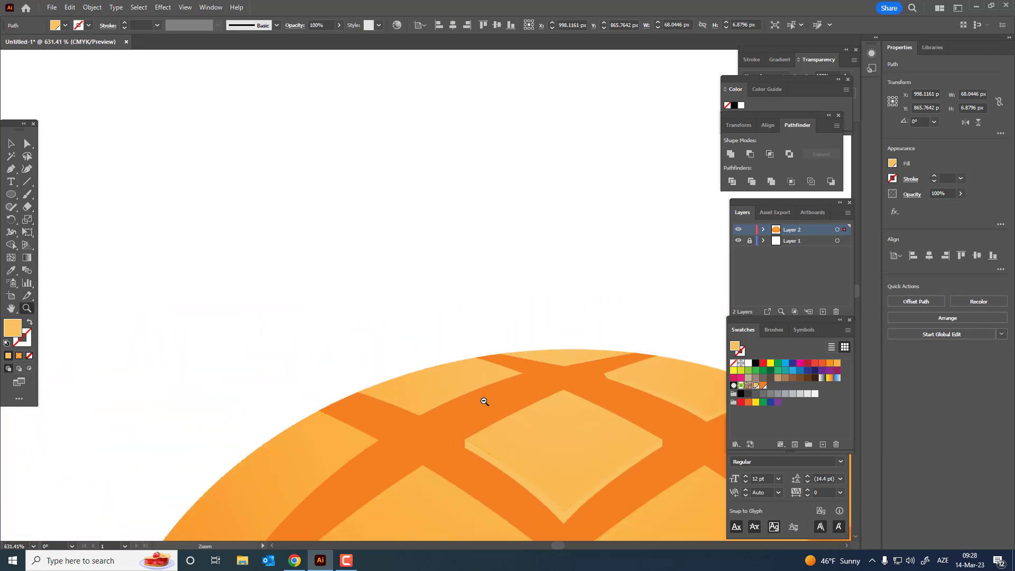
scroll(449, 370, "down", 2)
scroll(370, 337, "down", 2)
scroll(264, 341, "down", 2)
scroll(188, 350, "down", 1)
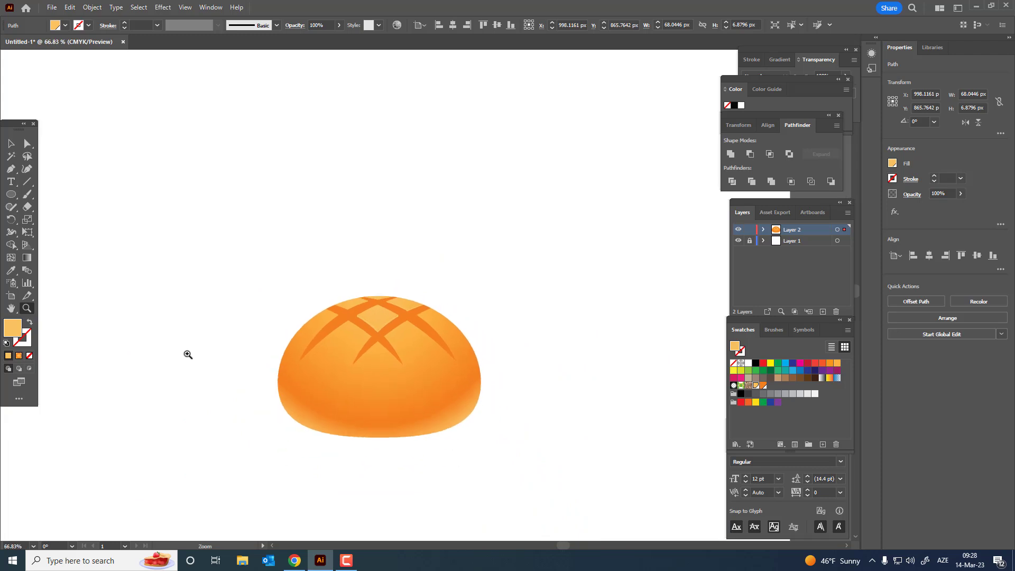
scroll(227, 317, "up", 3)
scroll(317, 293, "up", 2)
scroll(396, 309, "up", 2)
scroll(421, 309, "up", 2)
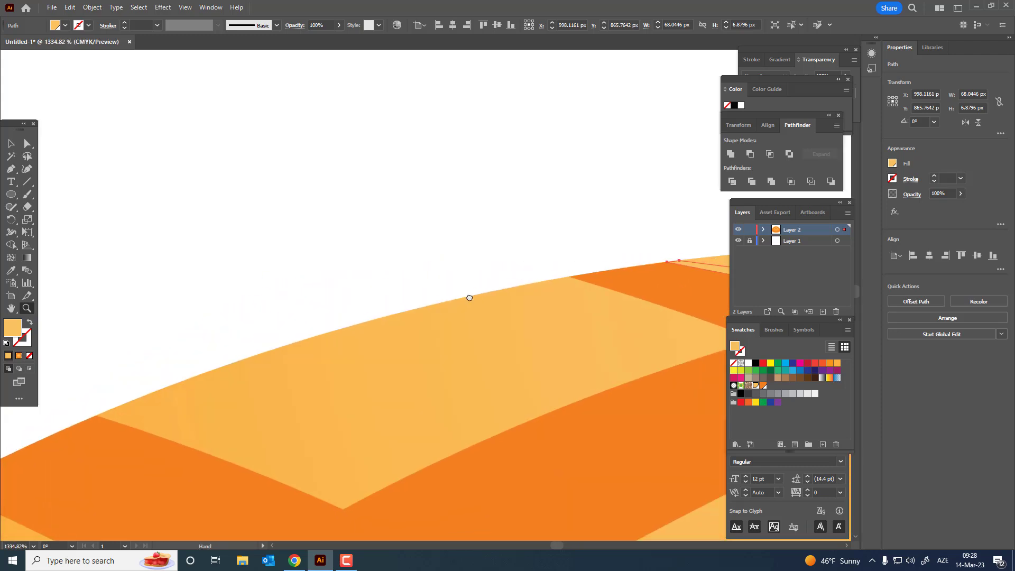
scroll(469, 295, "up", 2)
scroll(204, 263, "up", 1)
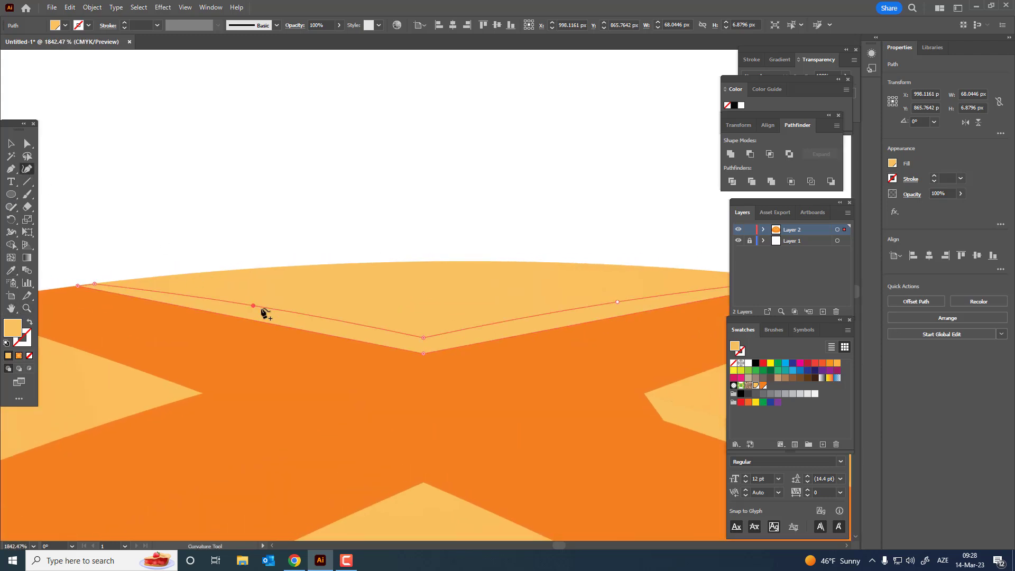
scroll(371, 338, "up", 1)
scroll(423, 352, "right", 5)
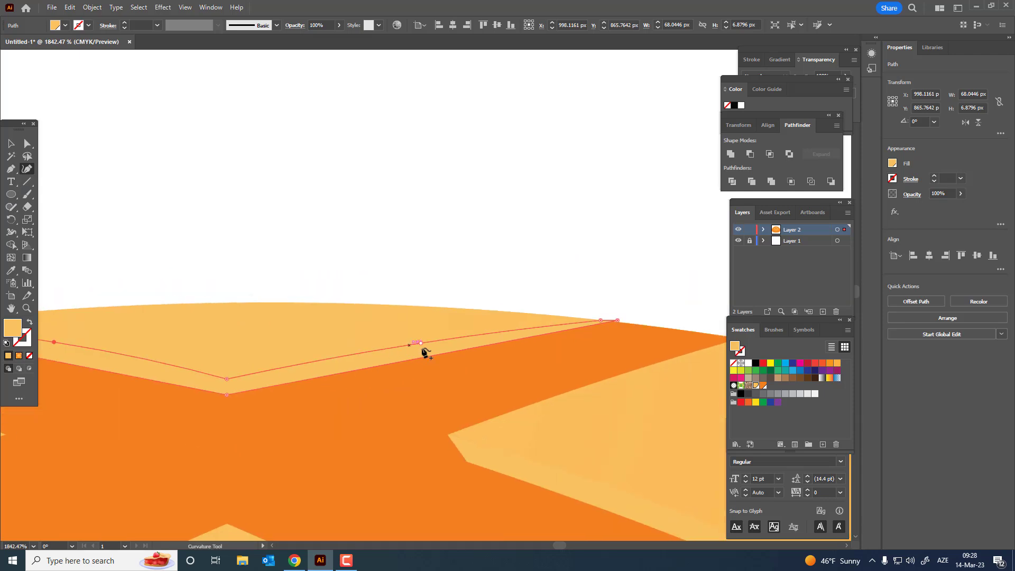
key("z")
scroll(417, 337, "down", 2)
scroll(256, 324, "down", 2)
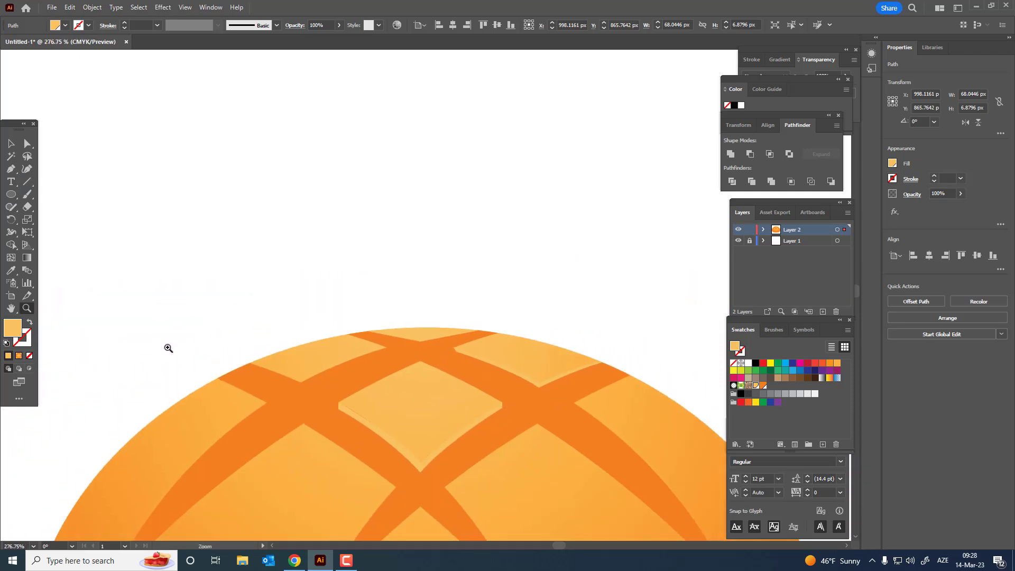
left_click(28, 144)
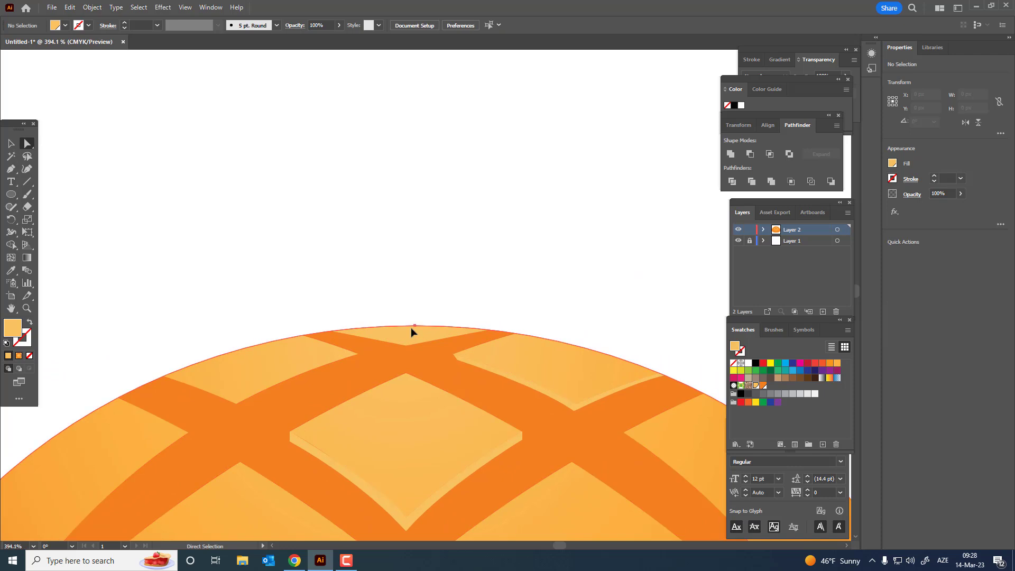
left_click(409, 332)
left_click(460, 275)
key("z")
scroll(380, 296, "down", 2)
scroll(435, 342, "up", 3)
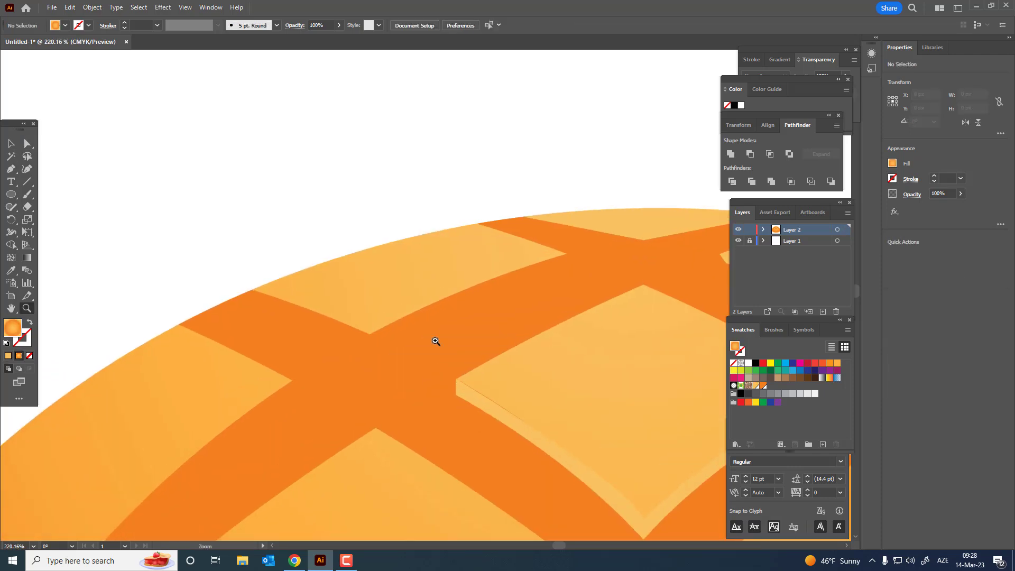
scroll(462, 390, "up", 2)
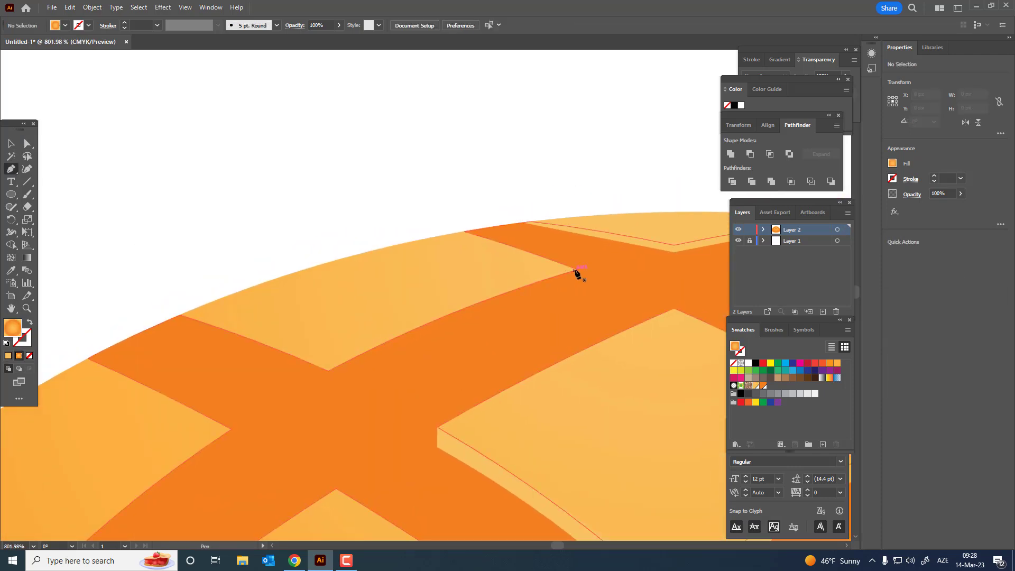
Pen a curved closed strip from the patch's corner along its lower edge
left_click(578, 269)
mouse_move(328, 372)
left_mouse_down()
mouse_move(299, 419)
mouse_move(246, 422)
left_mouse_up()
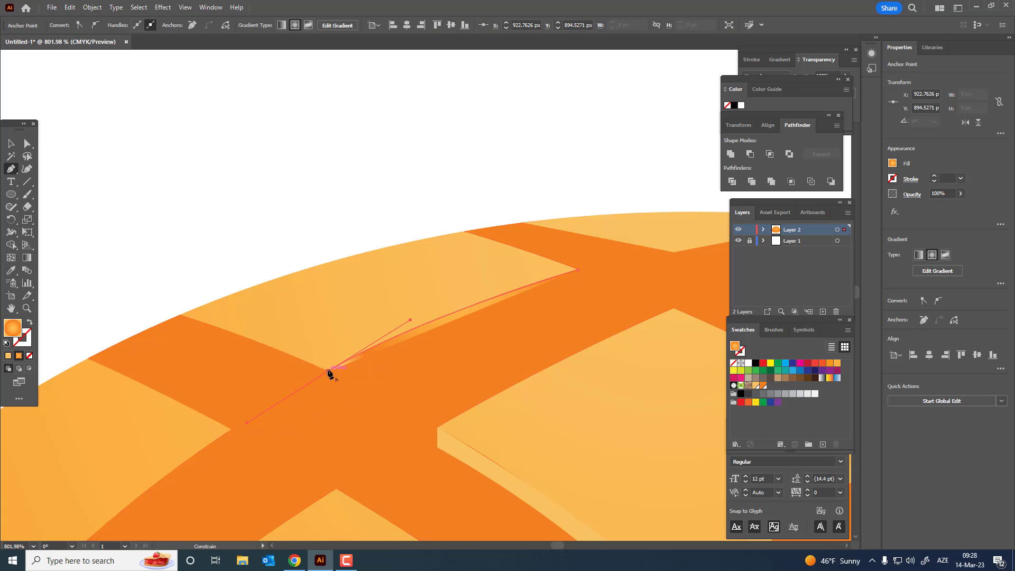
mouse_move(181, 317)
left_mouse_down()
mouse_move(169, 321)
mouse_move(332, 385)
left_mouse_up()
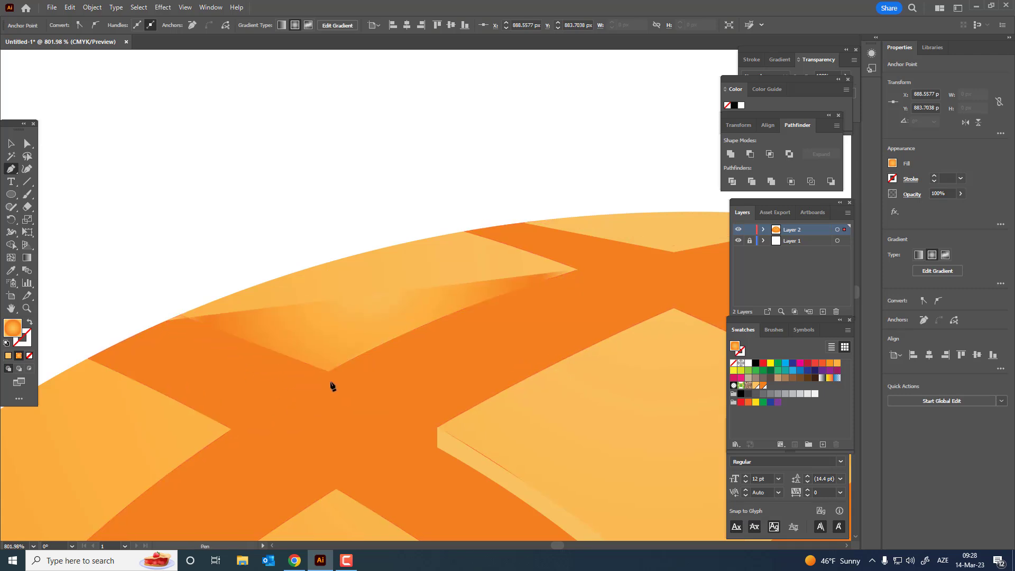
left_click_drag(392, 410, 332, 384)
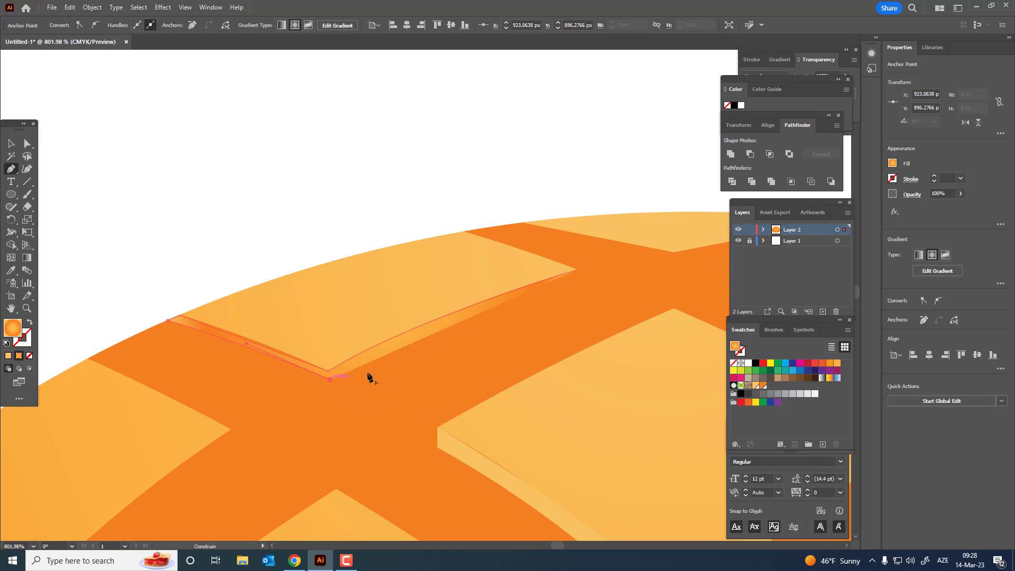
mouse_move(586, 277)
left_mouse_down()
mouse_move(634, 279)
mouse_move(580, 274)
left_mouse_up()
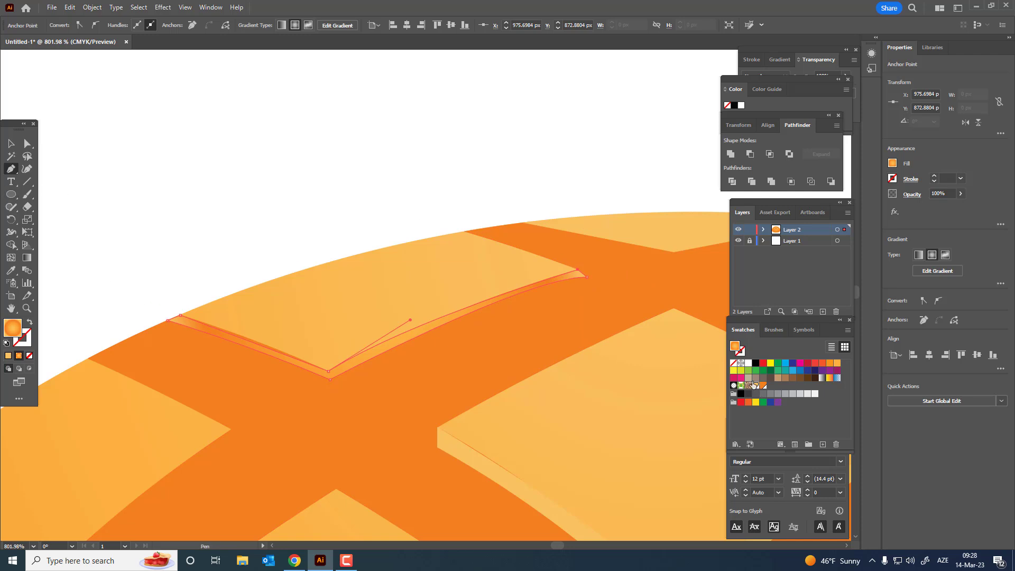
mouse_move(579, 275)
left_mouse_down()
mouse_move(306, 301)
mouse_move(605, 296)
mouse_move(545, 291)
mouse_move(582, 284)
left_mouse_up()
Pull the strip's middle point with the Curvature tool to refine its shape
key("shift+grave")
left_click(586, 285)
mouse_move(397, 333)
left_mouse_down()
mouse_move(349, 335)
mouse_move(417, 380)
left_mouse_up()
key("z")
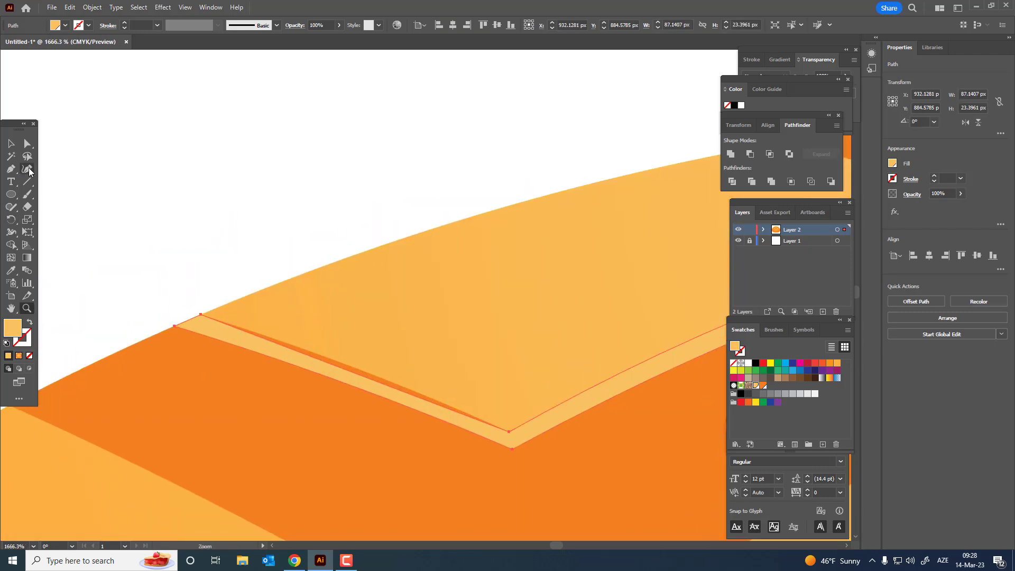
left_click(27, 169)
key("z")
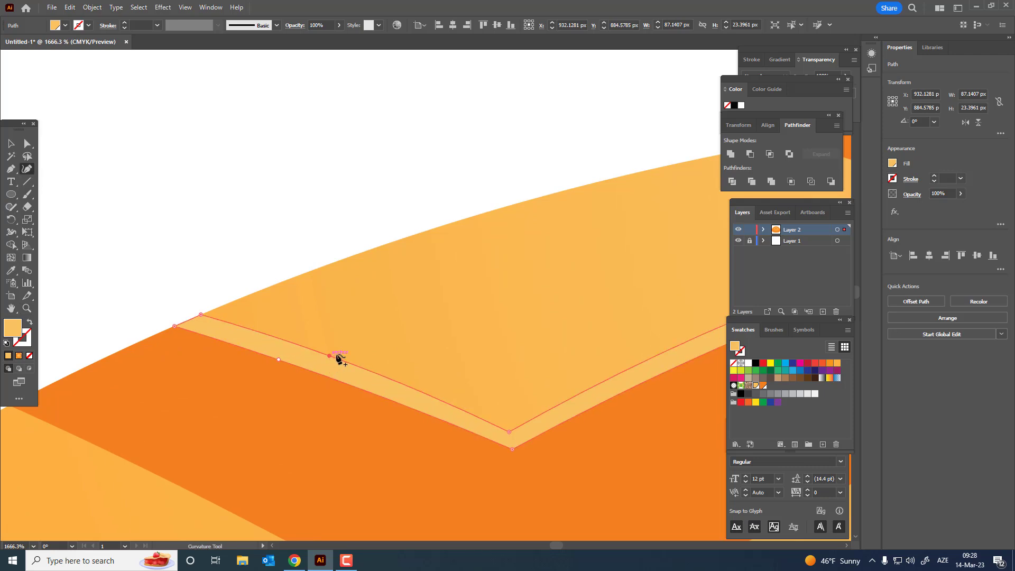
left_click_drag(336, 355, 135, 312)
left_click_drag(235, 340, 294, 366)
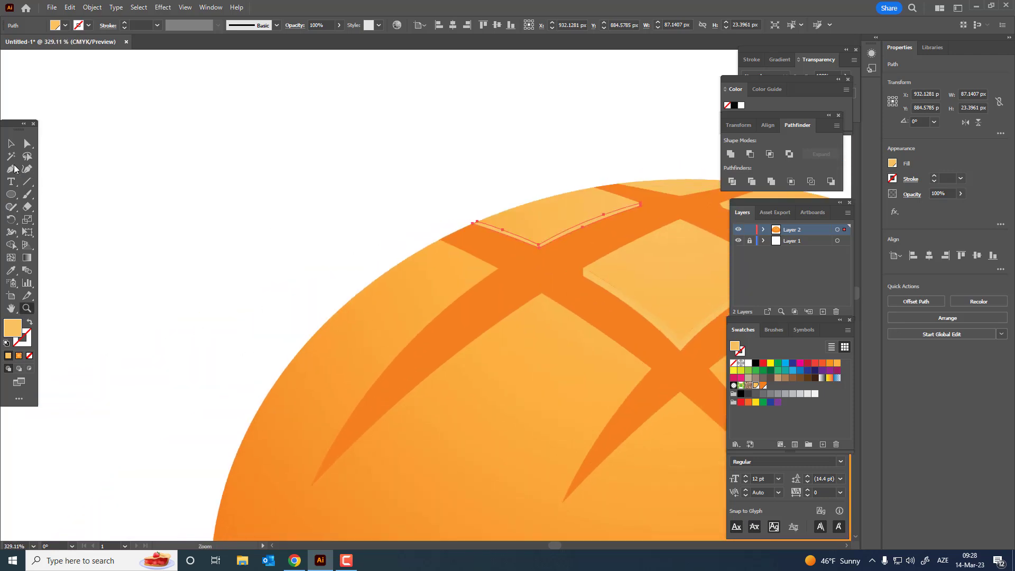
Draw a curved light sliver along the left cut down to its lower tip
left_click(11, 168)
left_click_drag(497, 270, 498, 276)
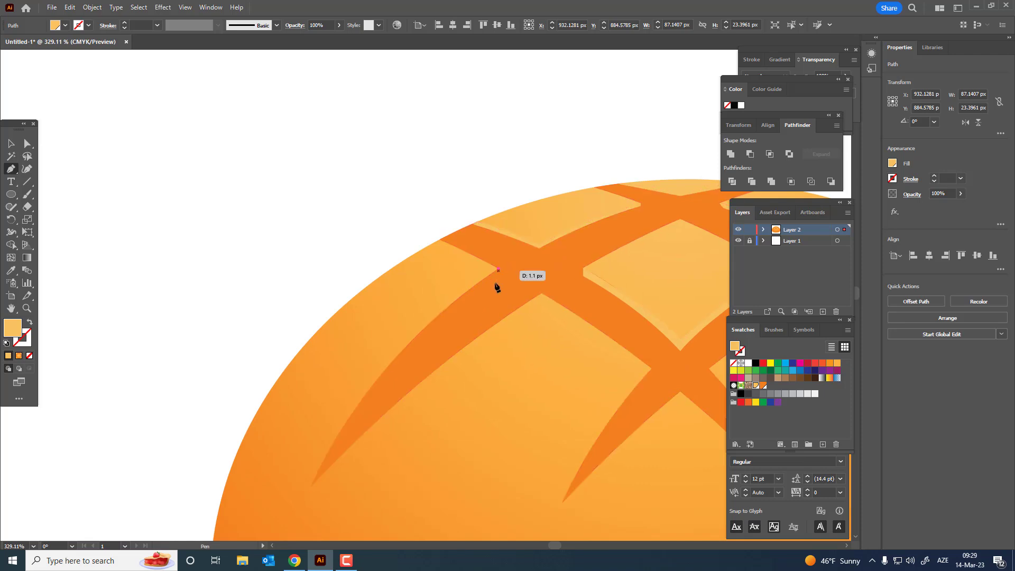
left_click(312, 485)
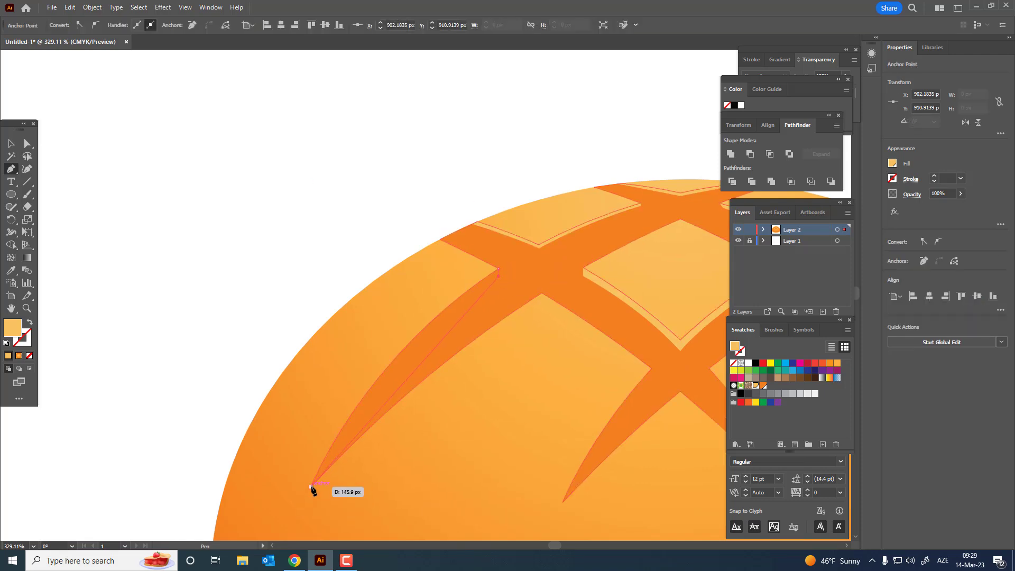
left_click_drag(311, 487, 256, 471)
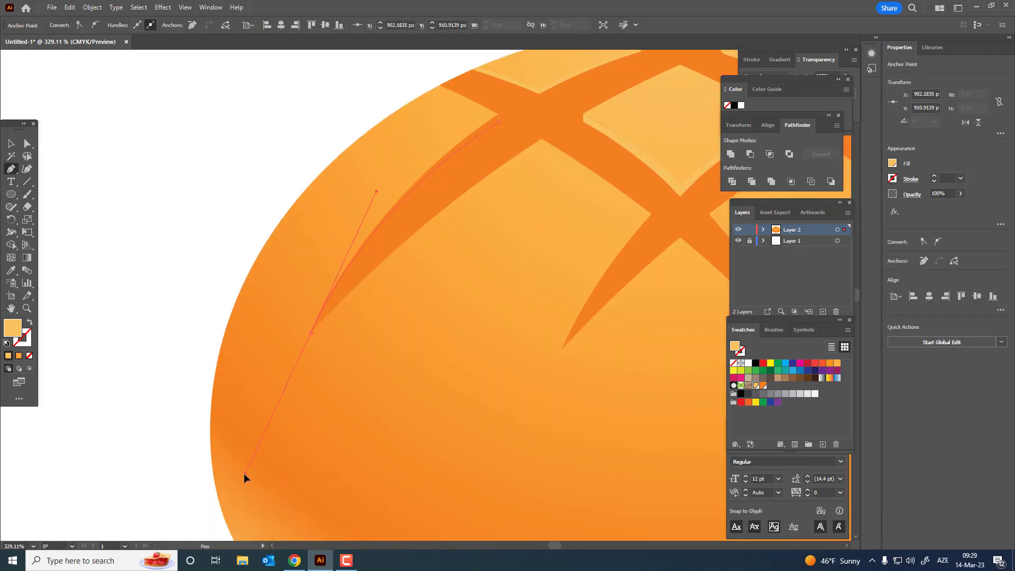
left_click_drag(233, 470, 312, 335)
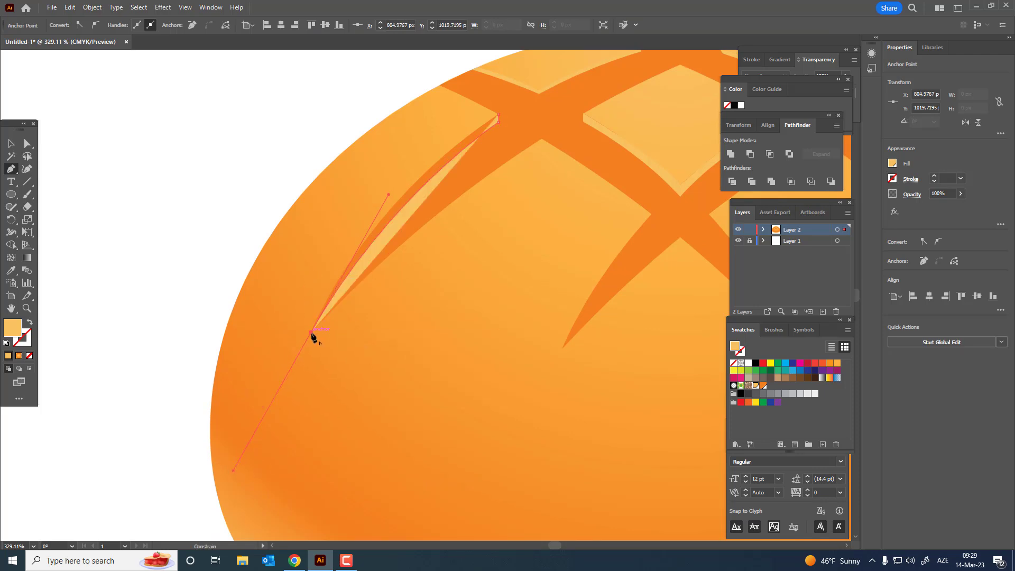
mouse_move(498, 121)
left_mouse_down()
mouse_move(501, 104)
mouse_move(608, 69)
mouse_move(629, 285)
mouse_move(336, 295)
left_mouse_up()
Draw a second sliver along the X crossing's left arm from its tip back to the crossing
scroll(422, 319, "up", 2)
scroll(438, 363, "up", 4)
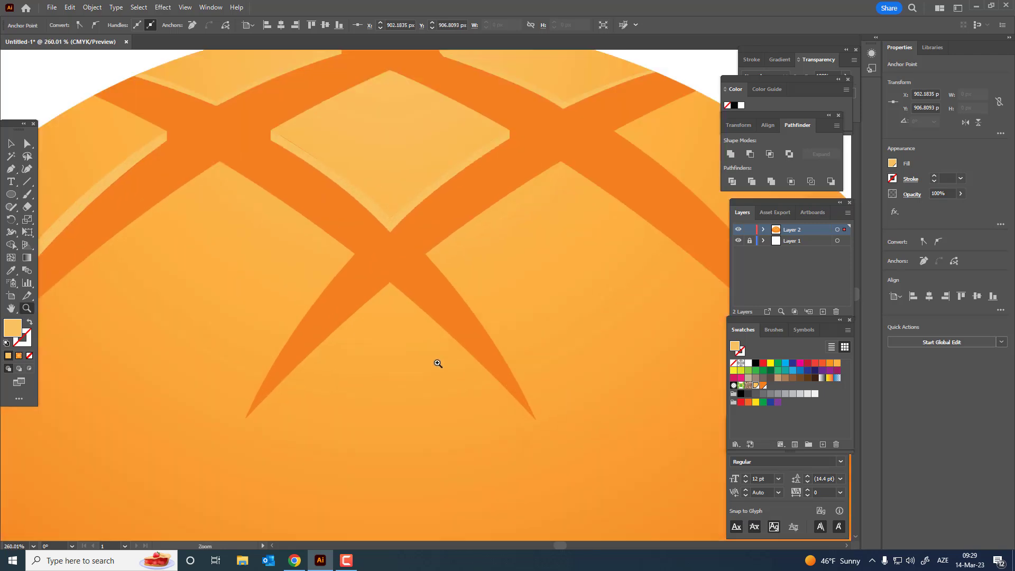
scroll(415, 340, "up", 2)
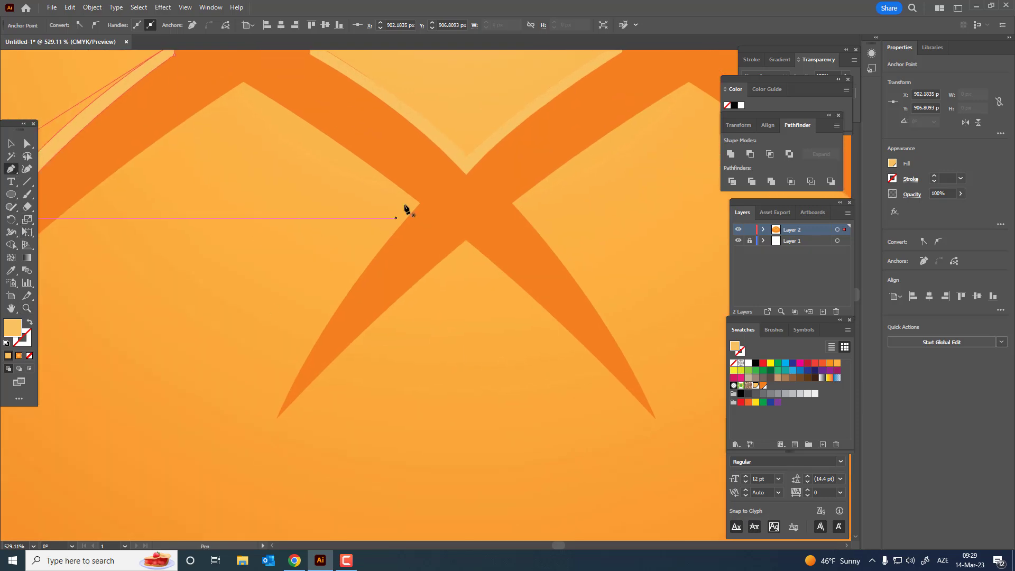
mouse_move(406, 209)
left_mouse_down()
mouse_move(429, 131)
mouse_move(445, 119)
left_mouse_up()
left_click(301, 326)
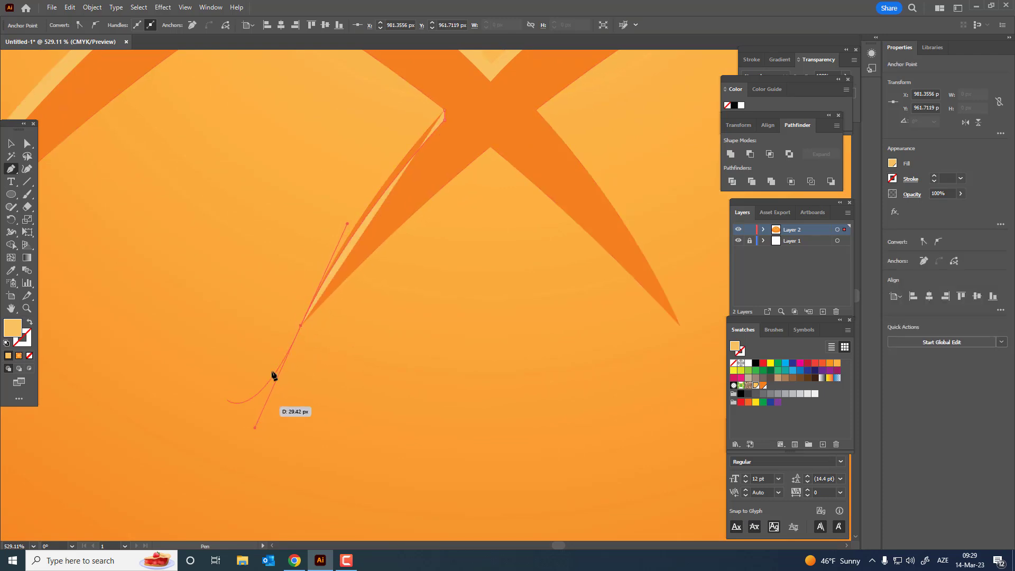
left_click_drag(254, 427, 304, 329)
left_click_drag(444, 108, 480, 104)
left_click_drag(508, 68, 511, 58)
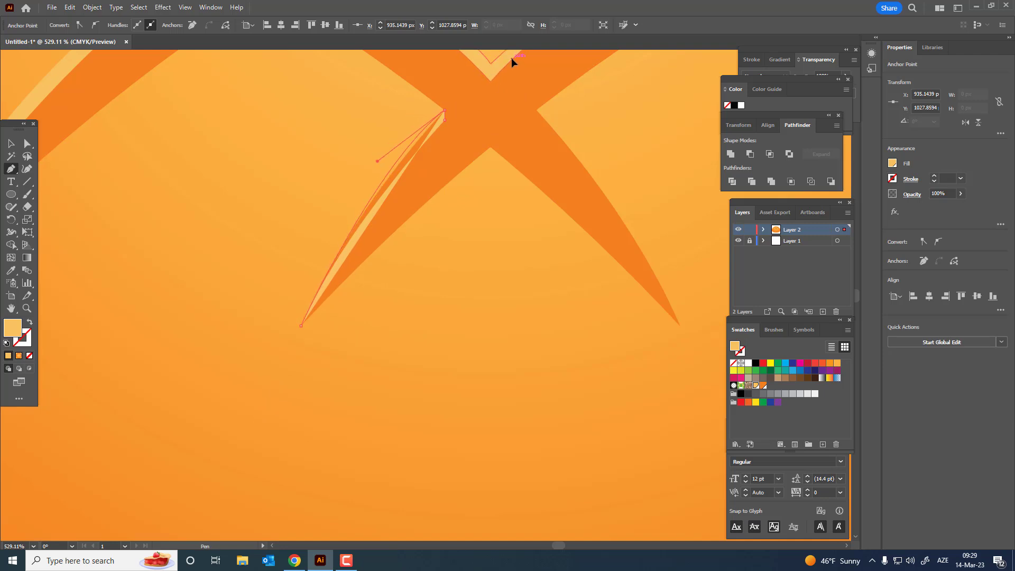
left_click(14, 144)
key("z")
left_click_drag(295, 233, 299, 257)
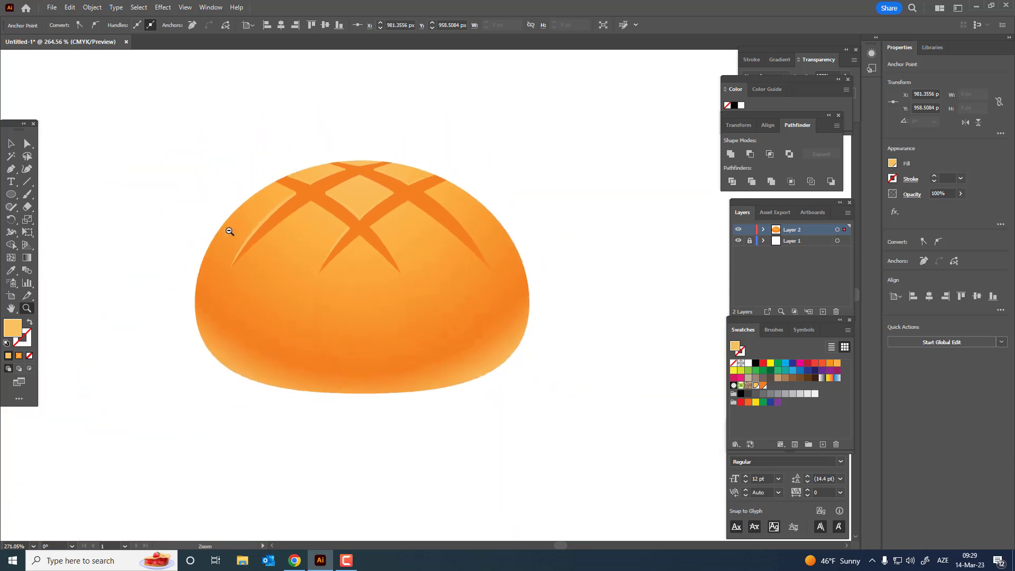
Select the top patch's highlight strip with the Direct Selection tool
scroll(396, 283, "up", 2)
scroll(362, 215, "up", 2)
scroll(367, 228, "up", 3)
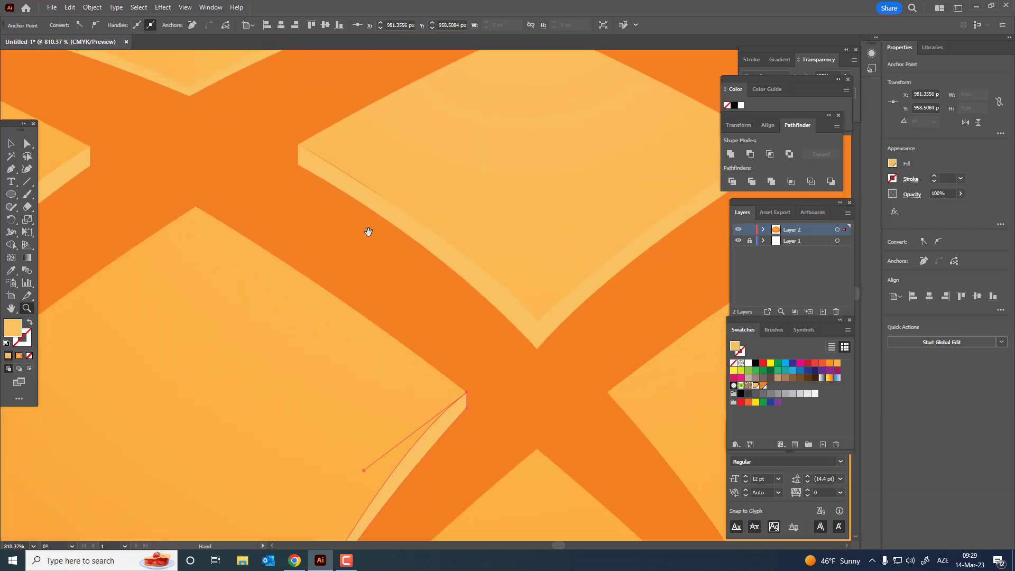
scroll(158, 239, "up", 2)
scroll(158, 239, "up", 2)
key("a")
left_click(271, 189)
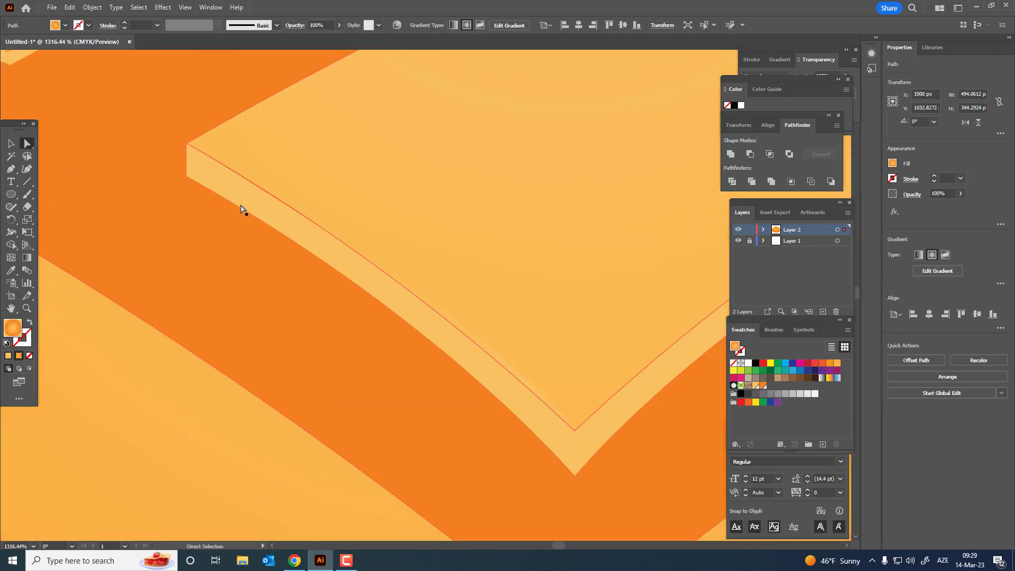
Add a curve point on the strip's upper edge and drag it to follow the patch
left_click(27, 169)
left_click(360, 253)
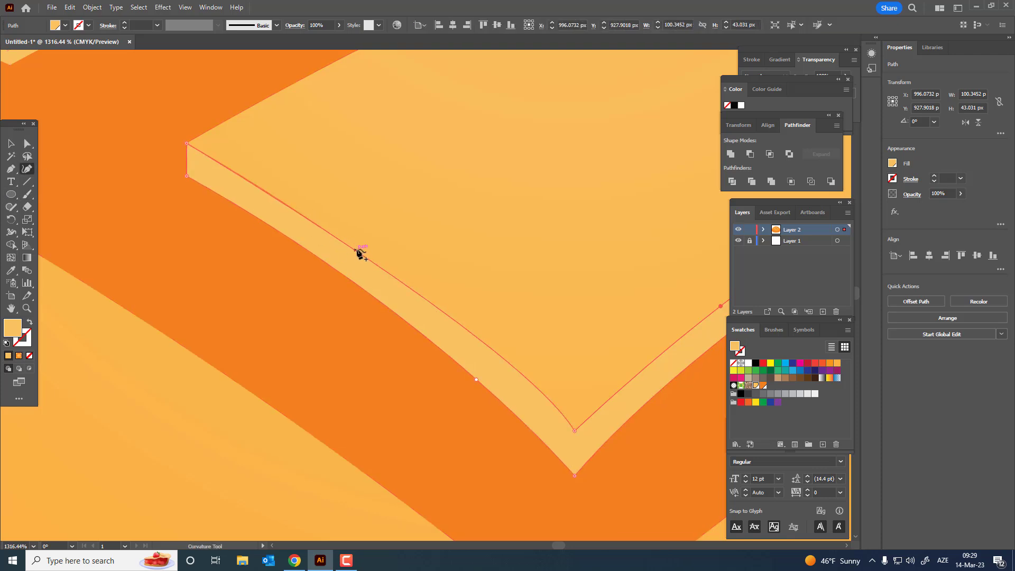
left_click_drag(360, 254, 301, 212)
key("z")
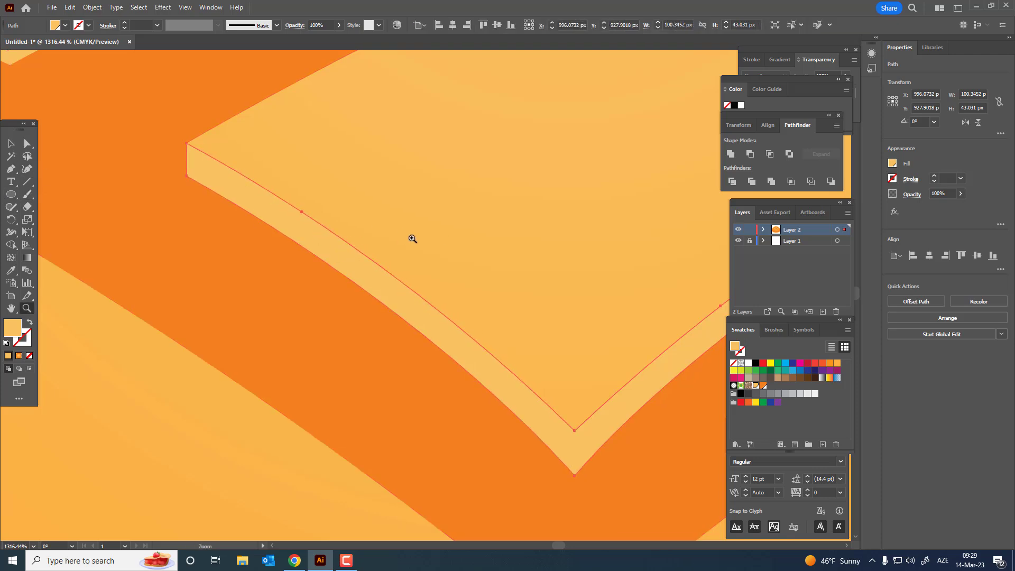
left_click_drag(412, 239, 182, 234)
left_click(415, 250)
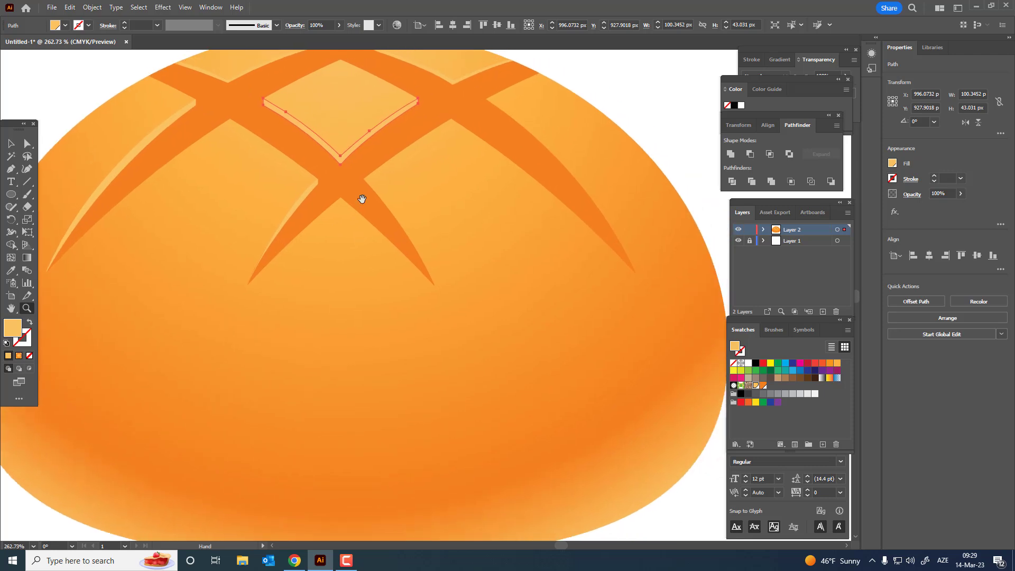
left_click(378, 217)
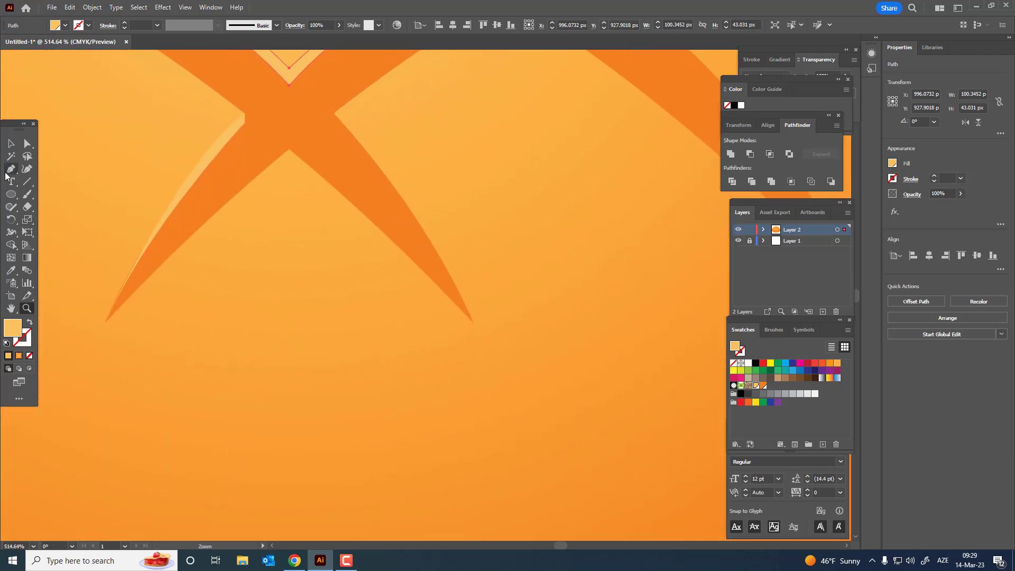
Draw a highlight sliver along the X's lower-right arm from the crossing to its tip
left_click(334, 114)
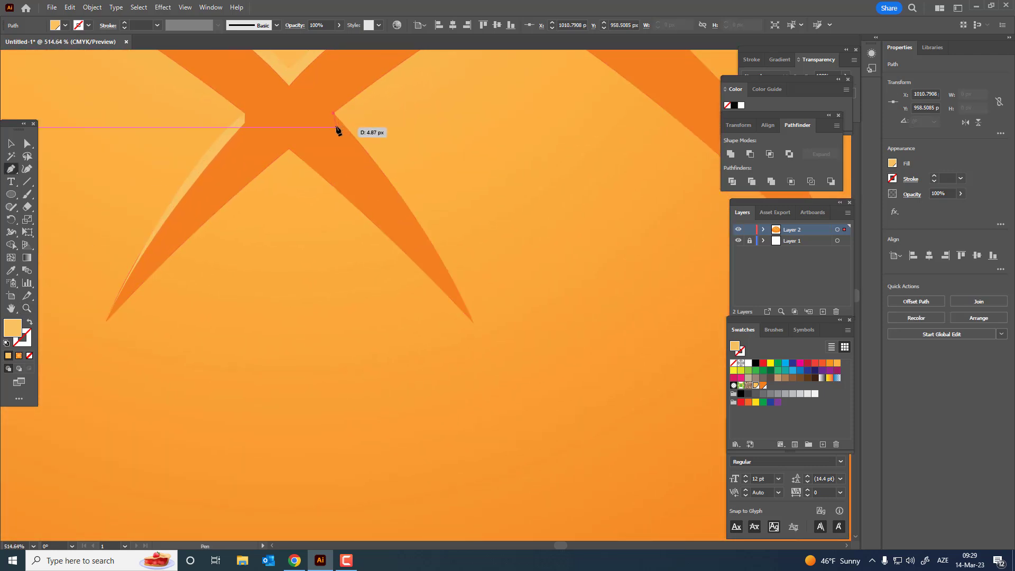
left_click(472, 321)
mouse_move(473, 324)
left_mouse_down()
mouse_move(490, 403)
mouse_move(473, 324)
left_mouse_up()
left_click(332, 116)
left_click_drag(334, 114, 293, 106)
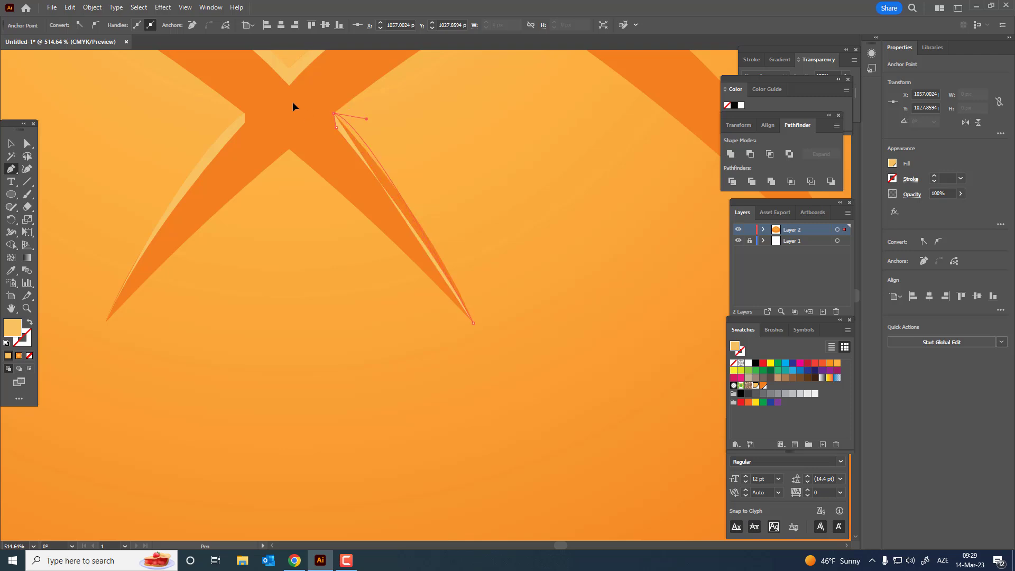
Draw a curved highlight sliver along the right-hand cut down to its tip
key("z")
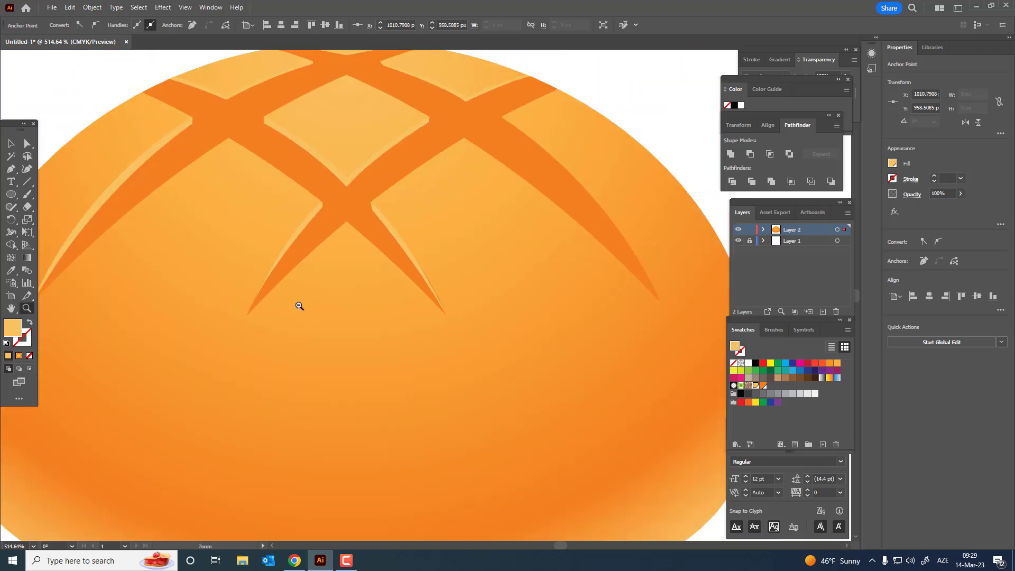
left_click_drag(297, 304, 203, 304)
left_click_drag(397, 293, 460, 302)
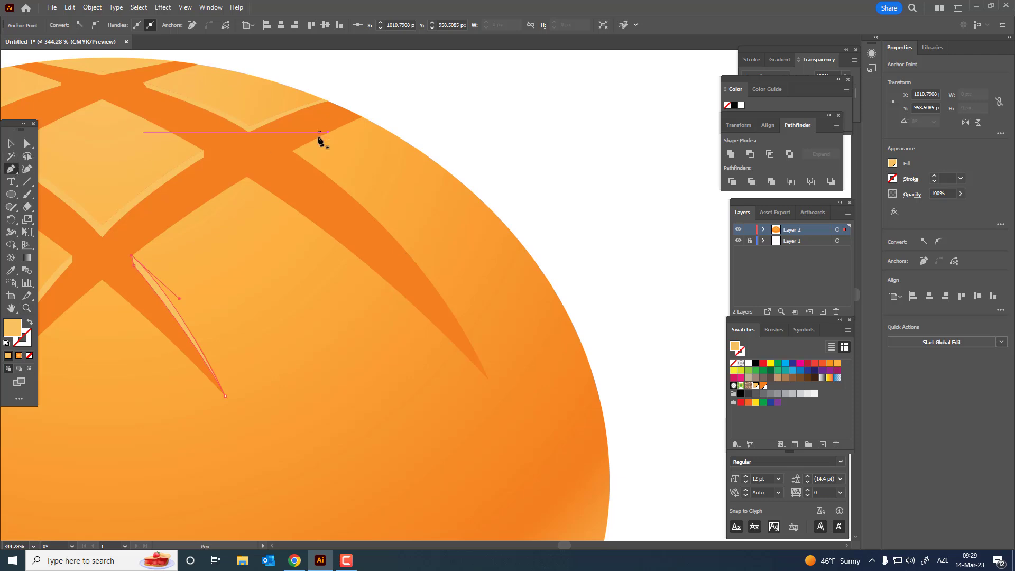
left_click_drag(320, 132, 294, 154)
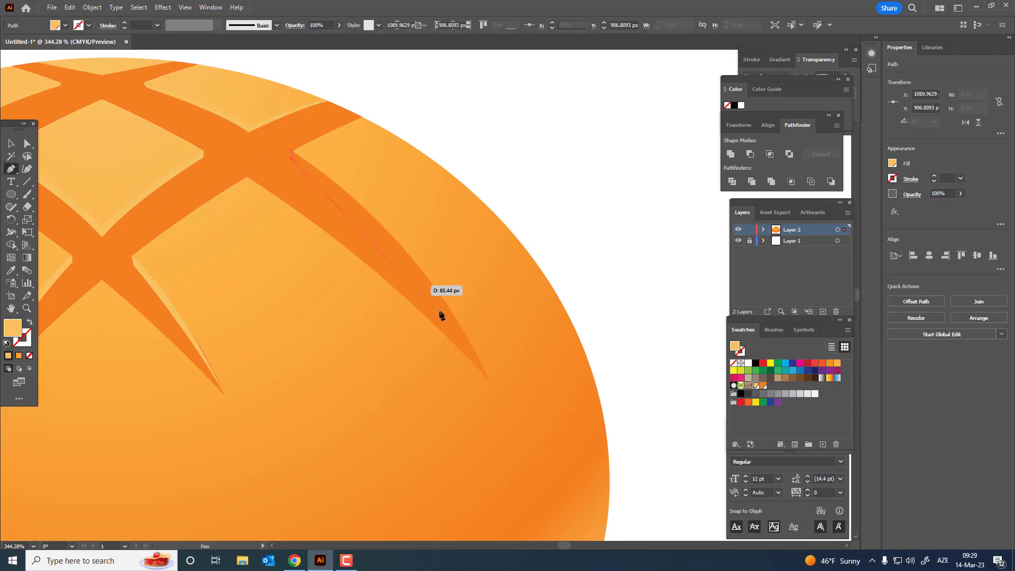
left_click(488, 378)
left_click_drag(488, 379, 502, 442)
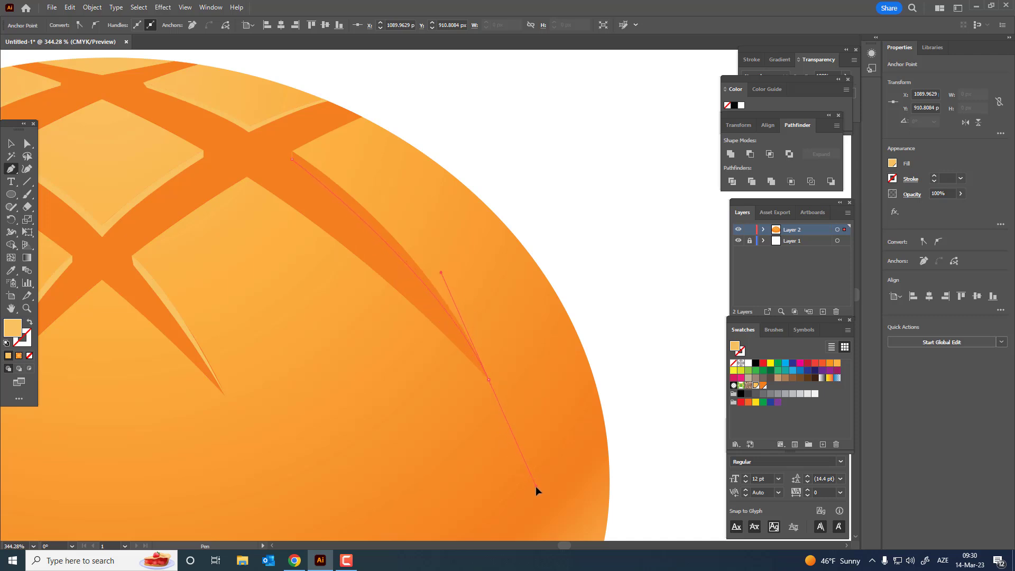
left_click_drag(489, 381, 492, 385)
left_click(486, 378)
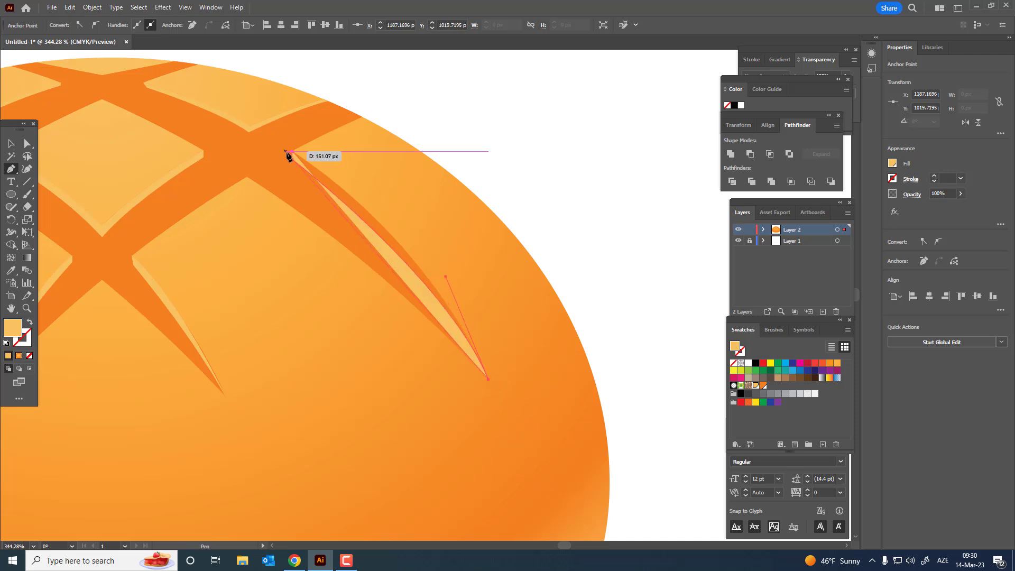
mouse_move(294, 153)
left_mouse_down()
mouse_move(196, 110)
mouse_move(149, 59)
left_mouse_up()
Zoom around the bun to review the new cut highlights
key("z")
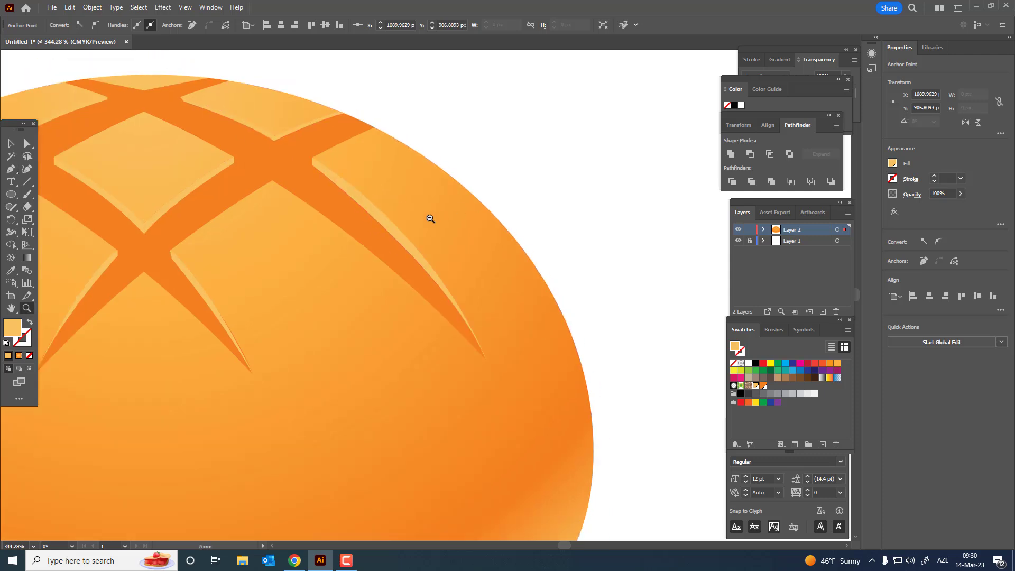
mouse_move(426, 218)
left_mouse_down()
mouse_move(249, 249)
mouse_move(397, 296)
left_mouse_up()
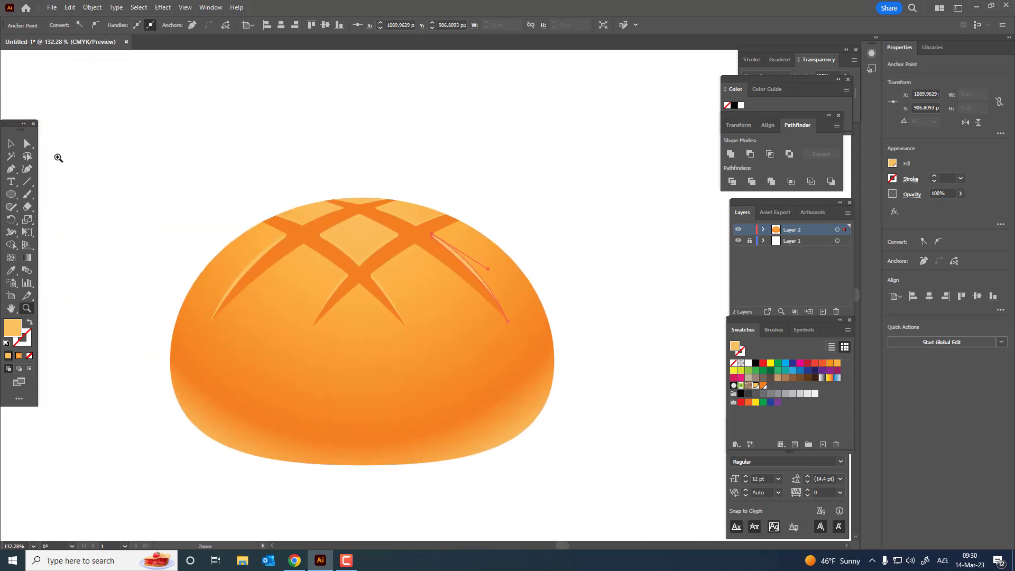
left_click(13, 143)
key("z")
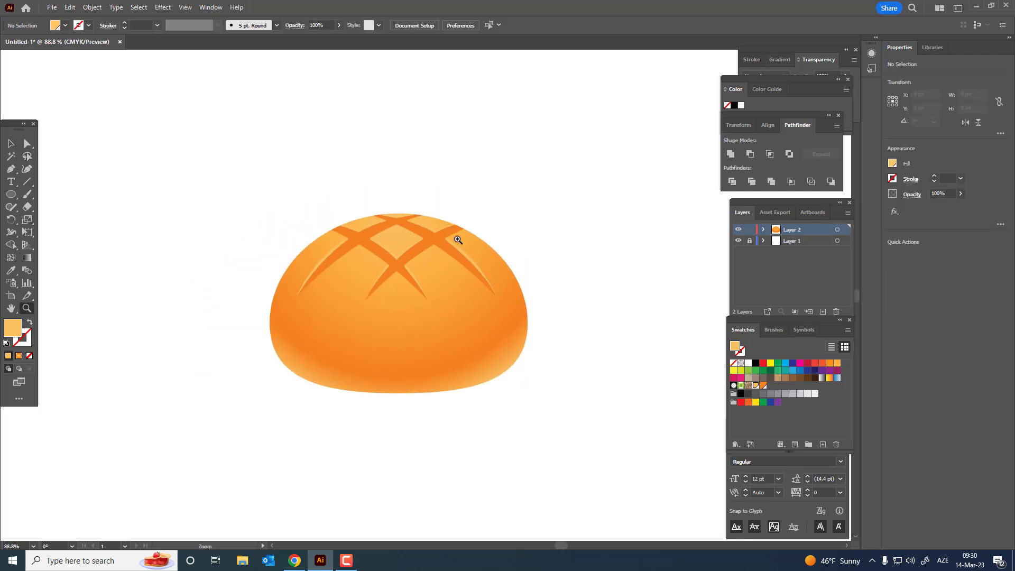
left_click_drag(452, 161, 422, 288)
left_click_drag(276, 233, 345, 267)
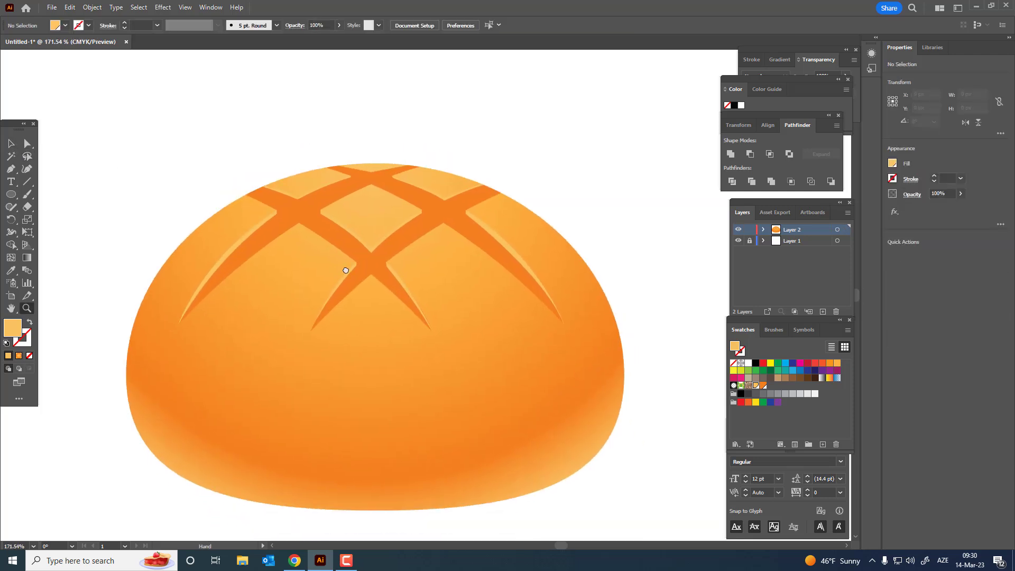
left_click(13, 143)
left_click_drag(417, 175, 408, 152)
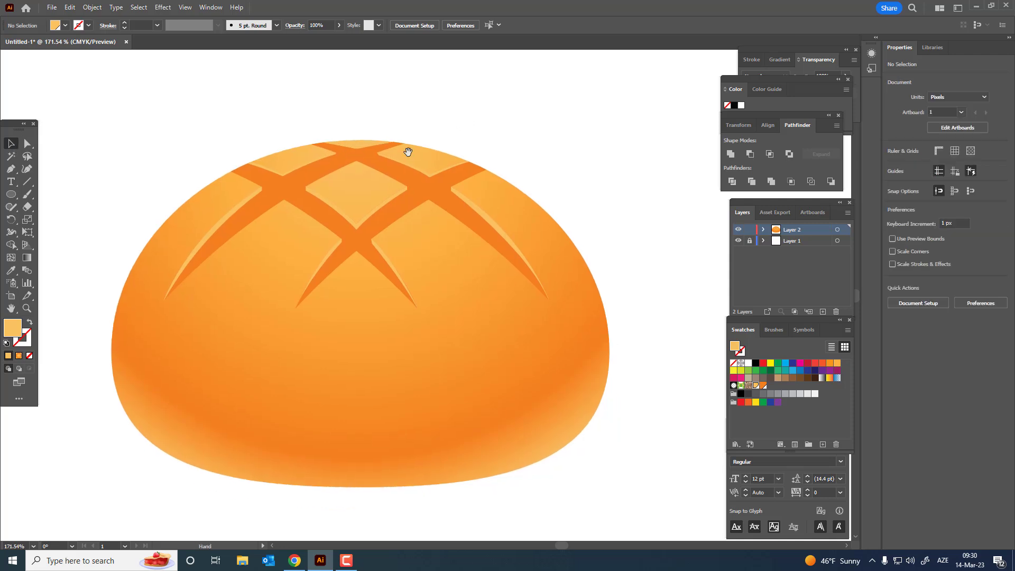
Scatter the first small light-orange oval speckle dots around the crossed cuts
left_click(11, 195)
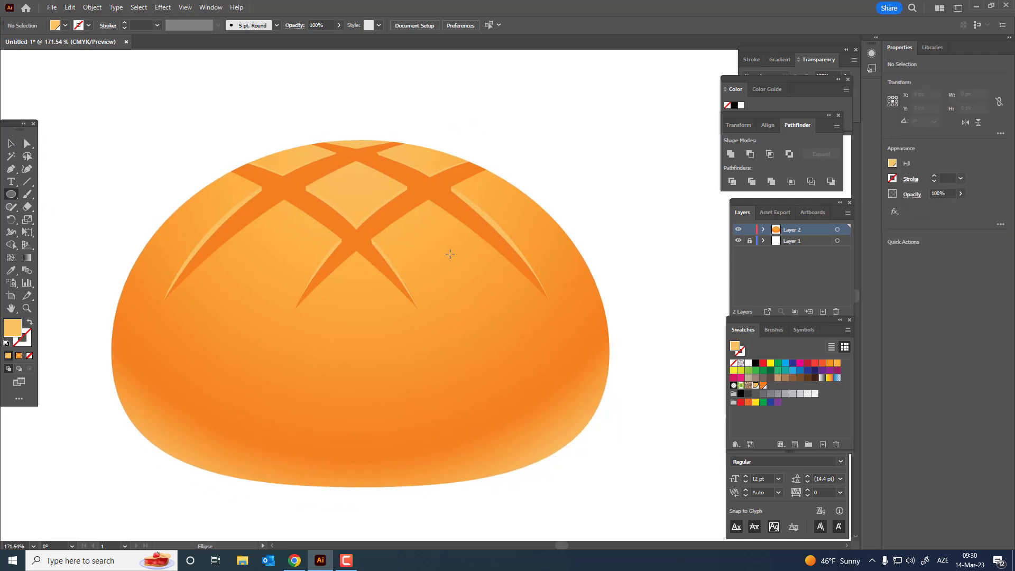
left_click_drag(449, 254, 471, 266)
scroll(460, 270, "up", 2)
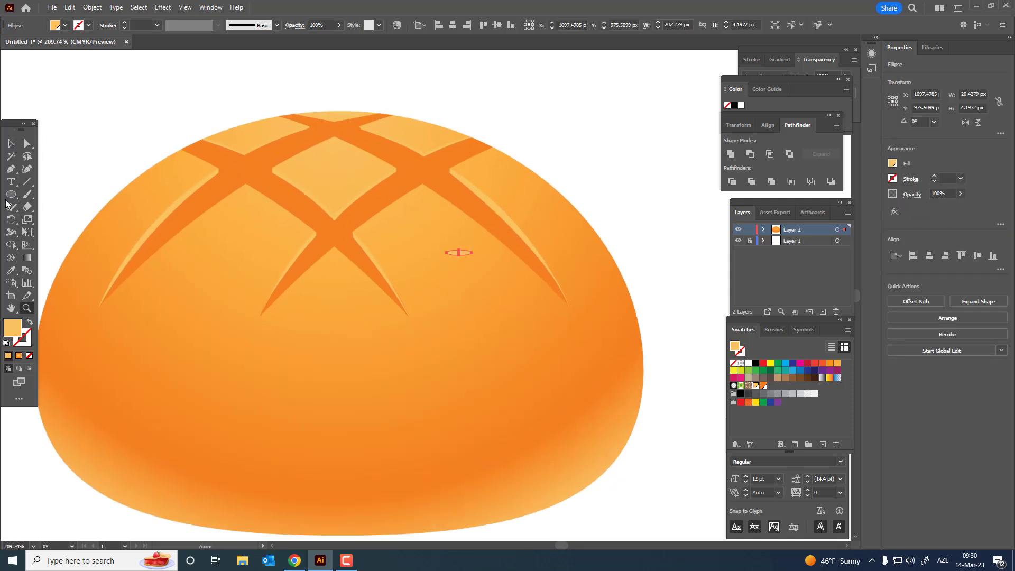
left_click_drag(327, 313, 346, 313)
left_click_drag(444, 316, 472, 318)
left_click_drag(318, 167, 350, 191)
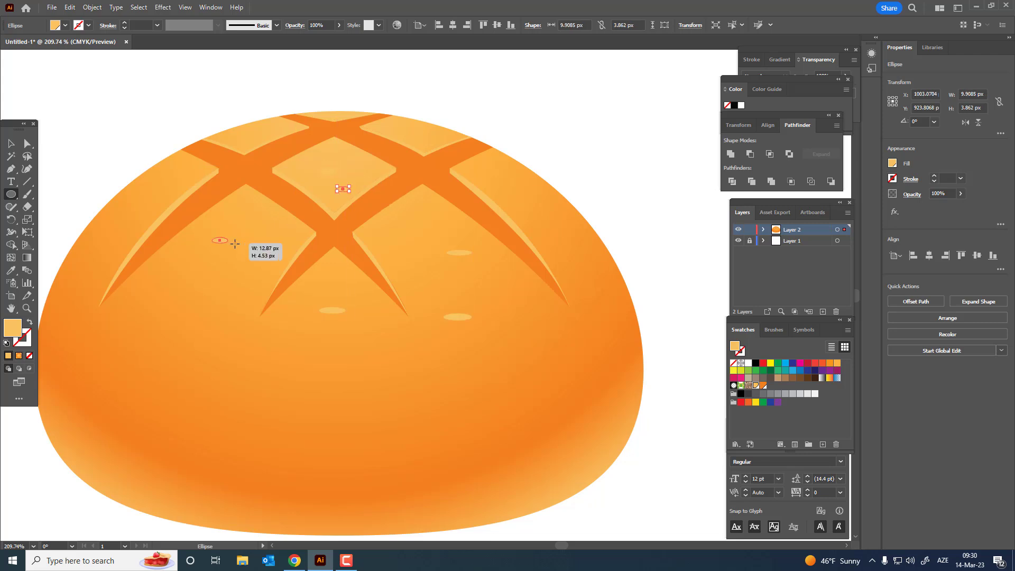
mouse_move(235, 243)
left_mouse_down()
mouse_move(265, 226)
mouse_move(272, 260)
left_mouse_up()
left_click_drag(171, 258, 196, 267)
mouse_move(149, 179)
left_mouse_down()
mouse_move(165, 187)
mouse_move(192, 175)
left_mouse_up()
Add a speckle dot near the bun's top edge
scroll(243, 122, "up", 2)
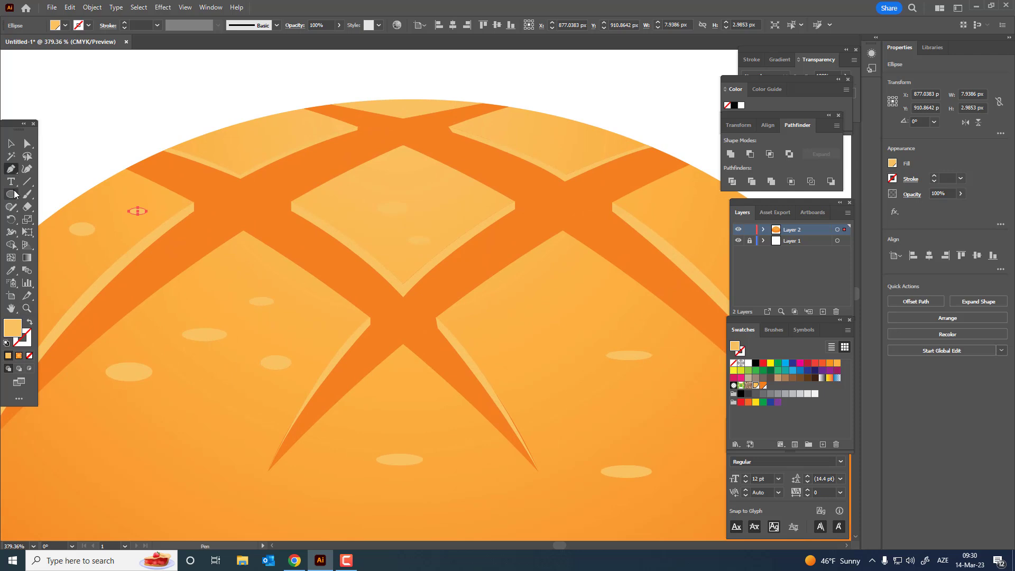
left_click(11, 194)
left_click_drag(260, 126, 286, 132)
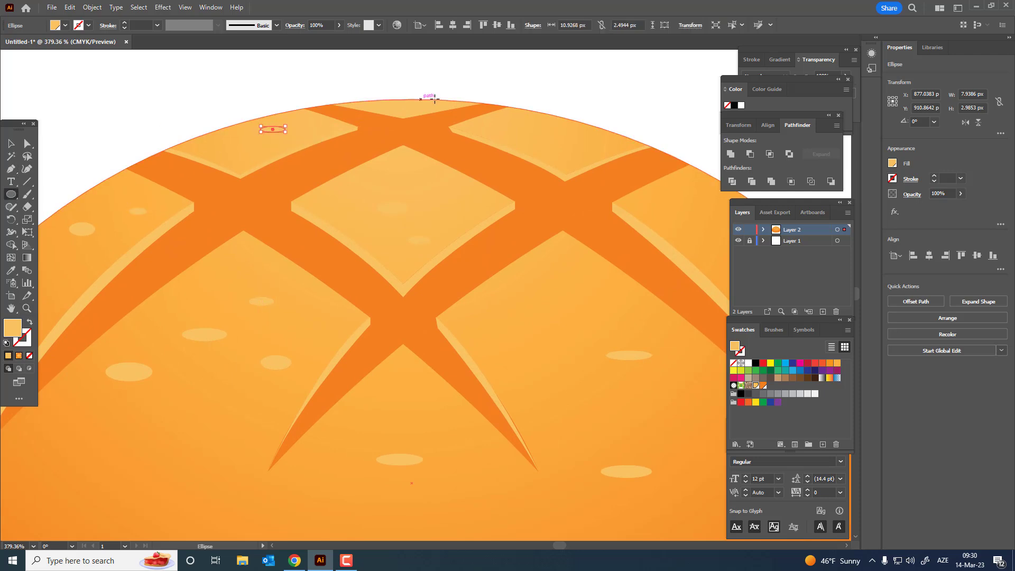
scroll(193, 182, "down", 5)
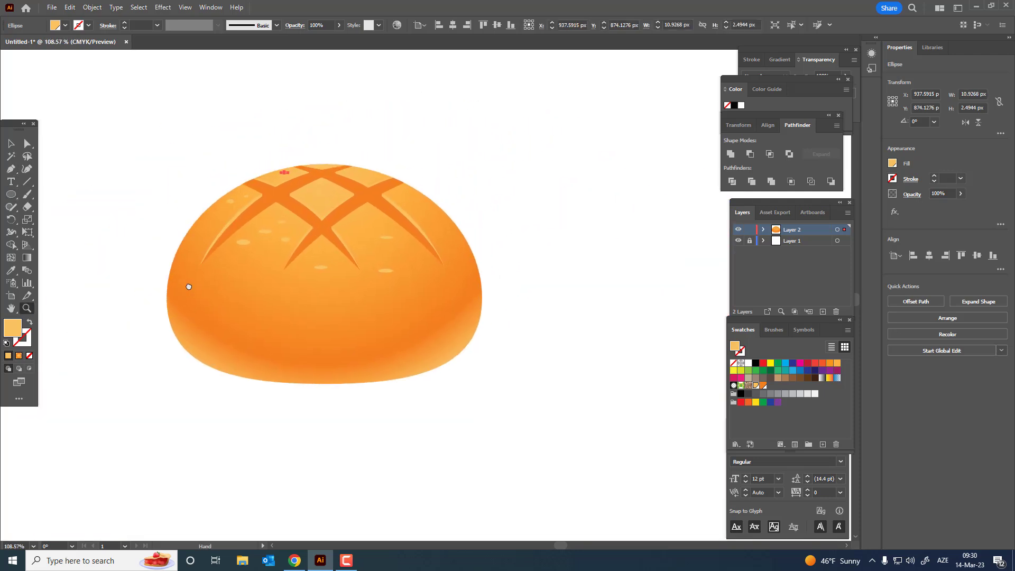
scroll(374, 267, "up", 2)
scroll(225, 317, "up", 2)
scroll(224, 317, "up", 1)
left_click(10, 194)
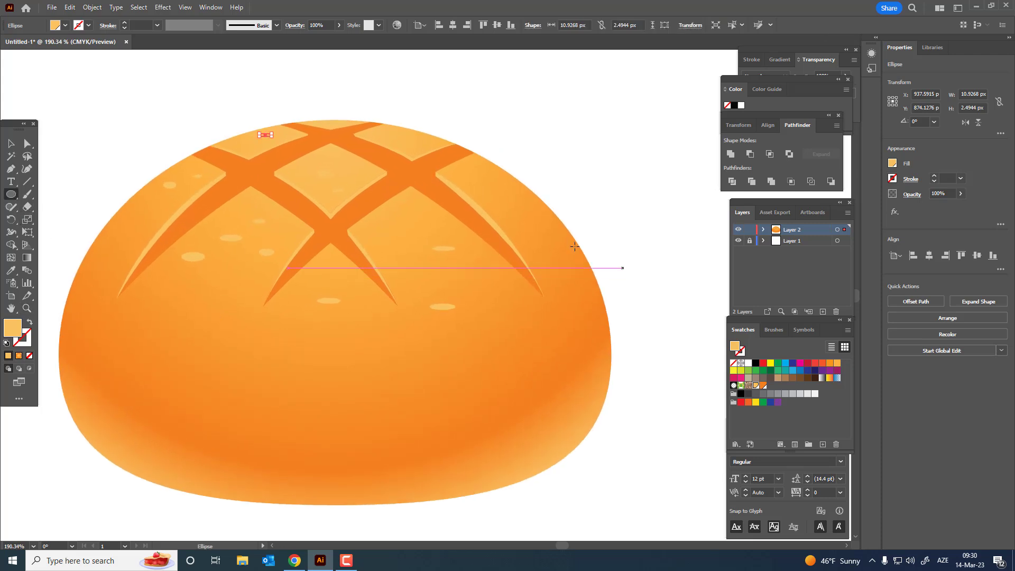
Add more speckle dots on the right side, below and between the cuts, and on the left
left_click_drag(528, 241, 547, 257)
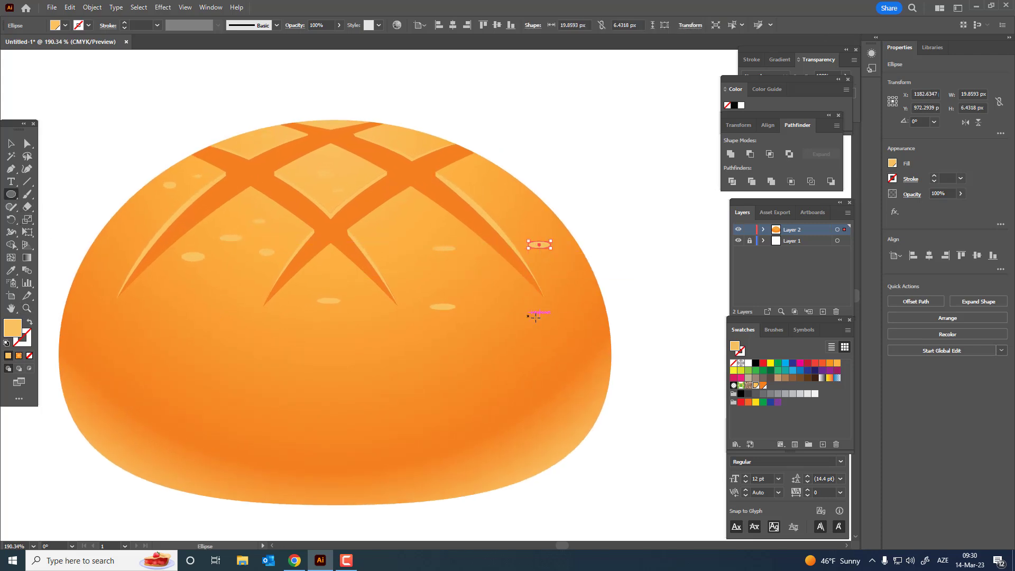
left_click_drag(536, 320, 405, 264)
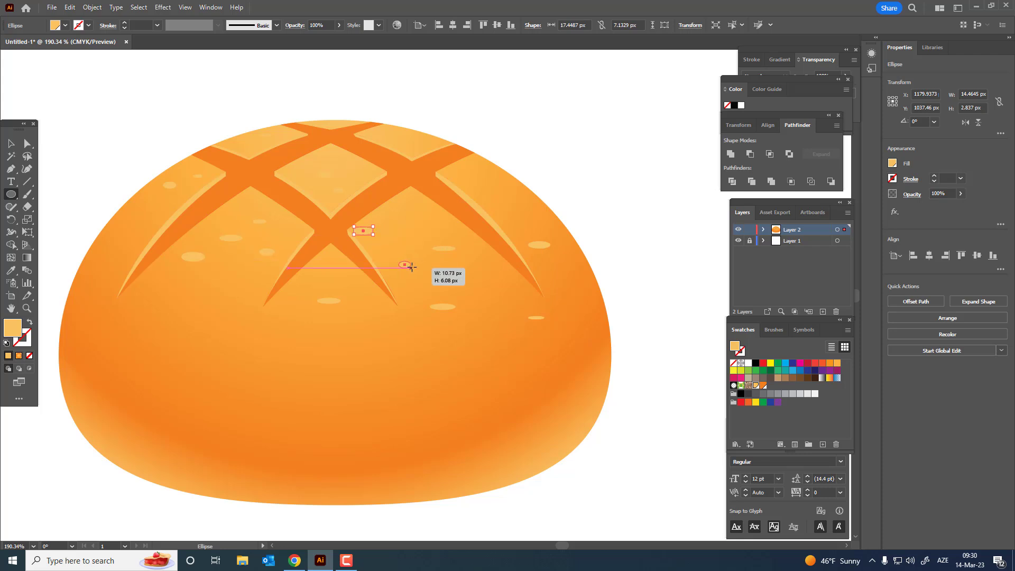
left_click_drag(484, 280, 501, 287)
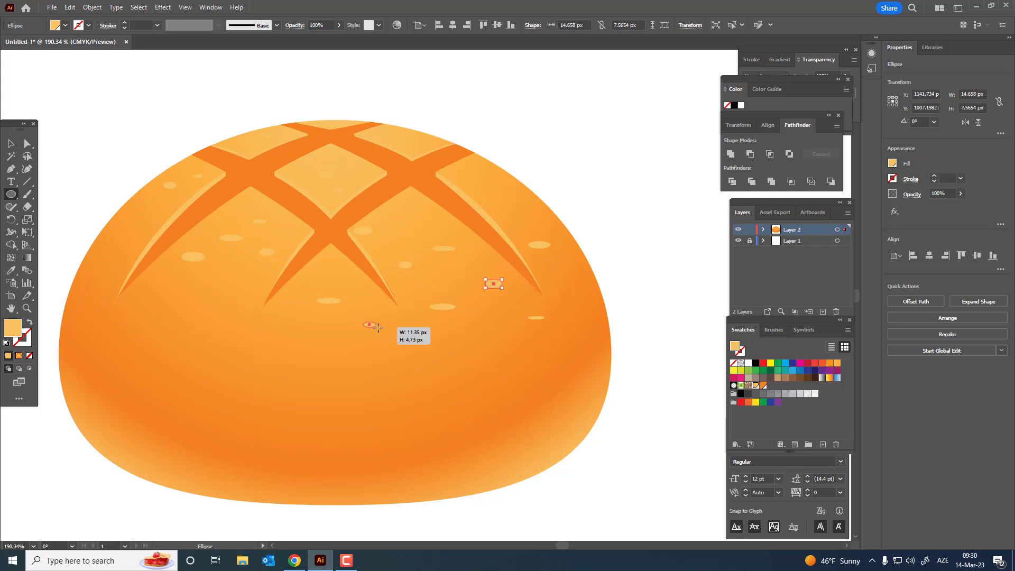
left_click_drag(378, 327, 378, 328)
mouse_move(205, 291)
left_mouse_down()
mouse_move(227, 297)
mouse_move(245, 275)
mouse_move(163, 272)
left_mouse_up()
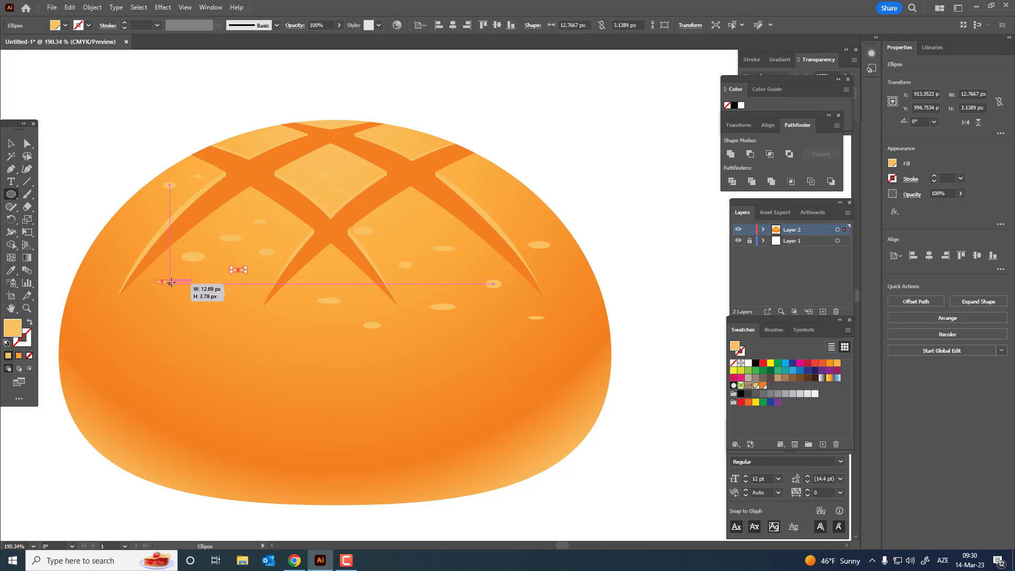
left_click_drag(127, 214, 145, 220)
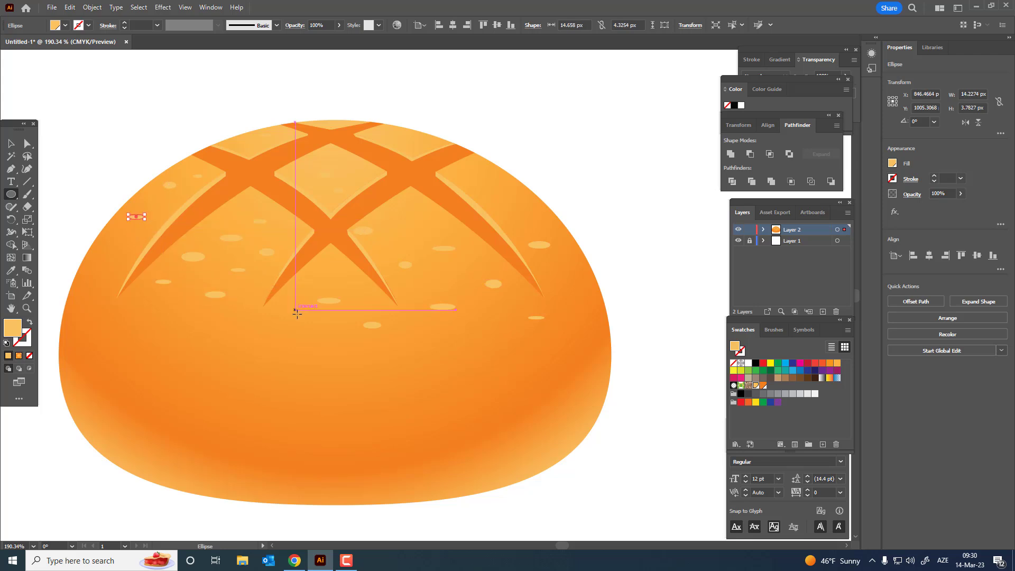
left_click_drag(298, 332, 330, 336)
left_click_drag(335, 260, 348, 265)
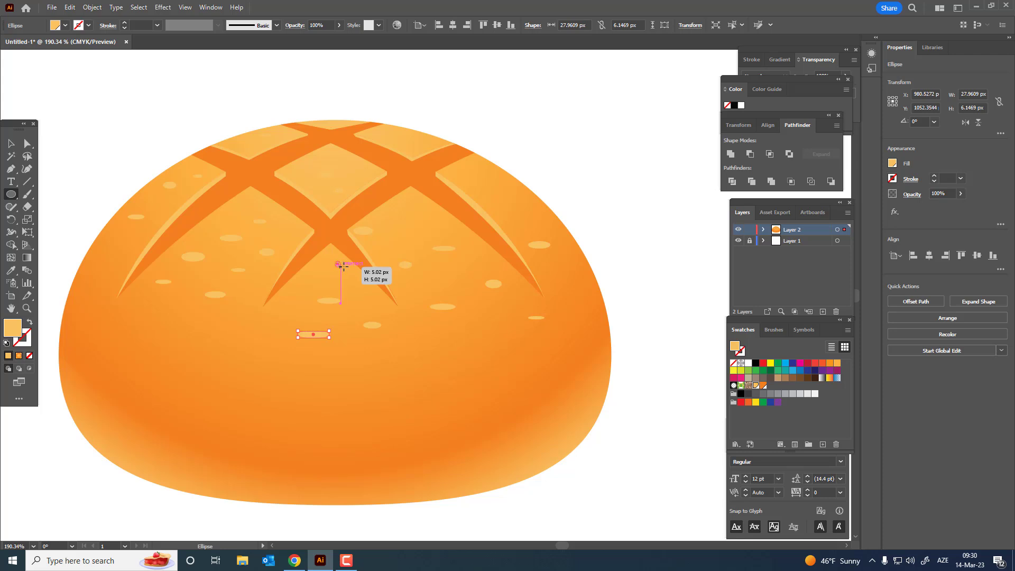
left_click_drag(436, 335, 463, 344)
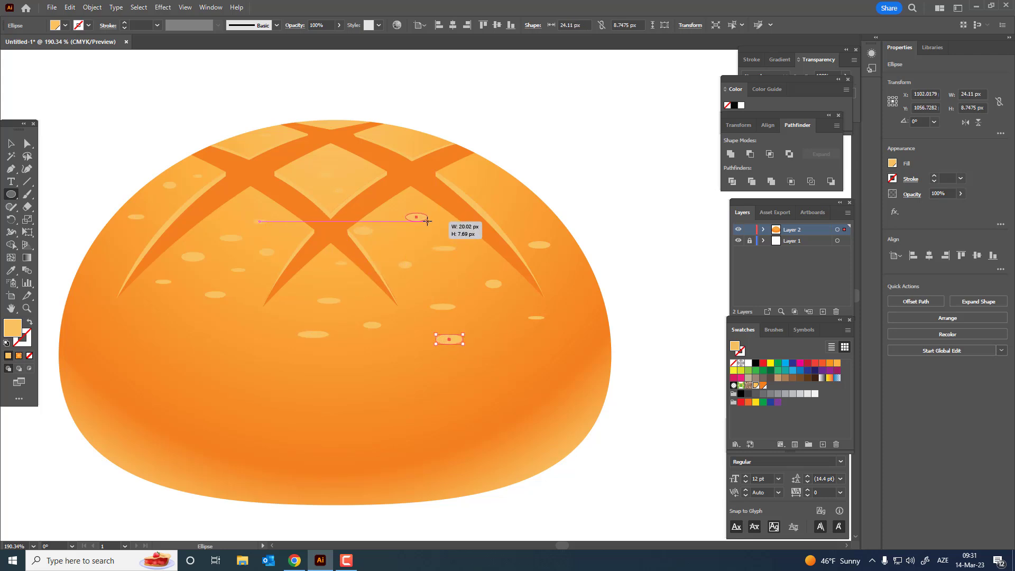
Fill the remaining gaps with speckle dots, zooming out to check the whole bun
key("z")
key("ctrl+0")
left_click_drag(301, 351, 482, 200)
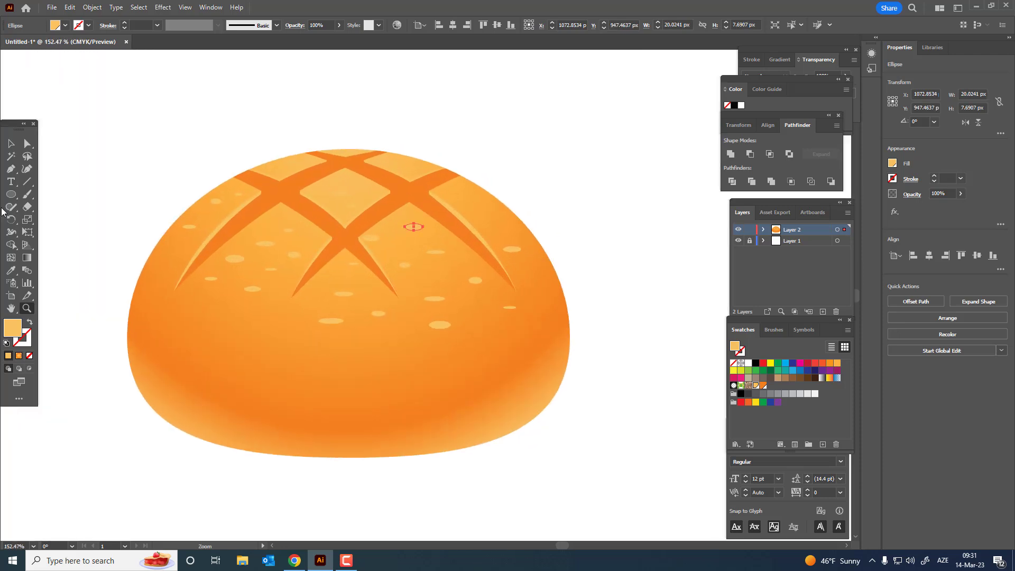
left_click(12, 196)
left_click_drag(239, 307, 264, 316)
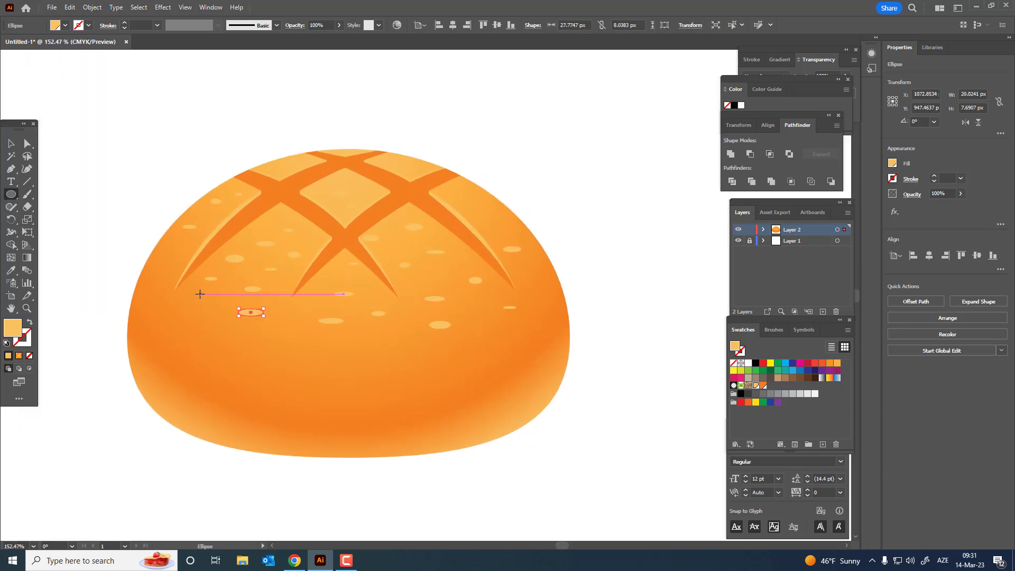
mouse_move(198, 291)
left_mouse_down()
mouse_move(212, 296)
mouse_move(63, 165)
left_mouse_up()
key("z")
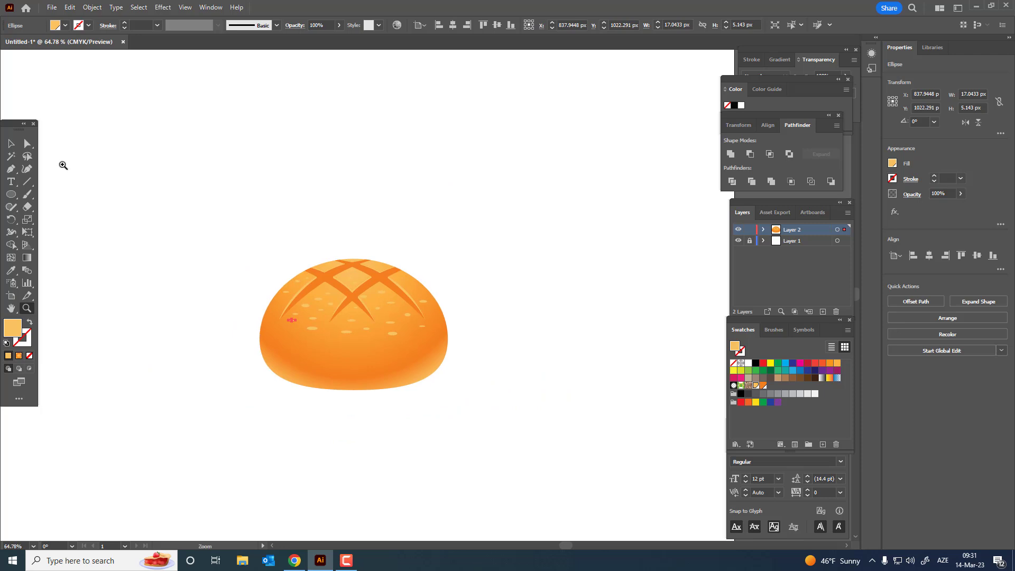
mouse_move(410, 401)
left_mouse_down()
mouse_move(389, 423)
mouse_move(401, 442)
mouse_move(418, 377)
left_mouse_up()
Draw a thin zigzag crack shape on the lower right of the bun
left_click(409, 382)
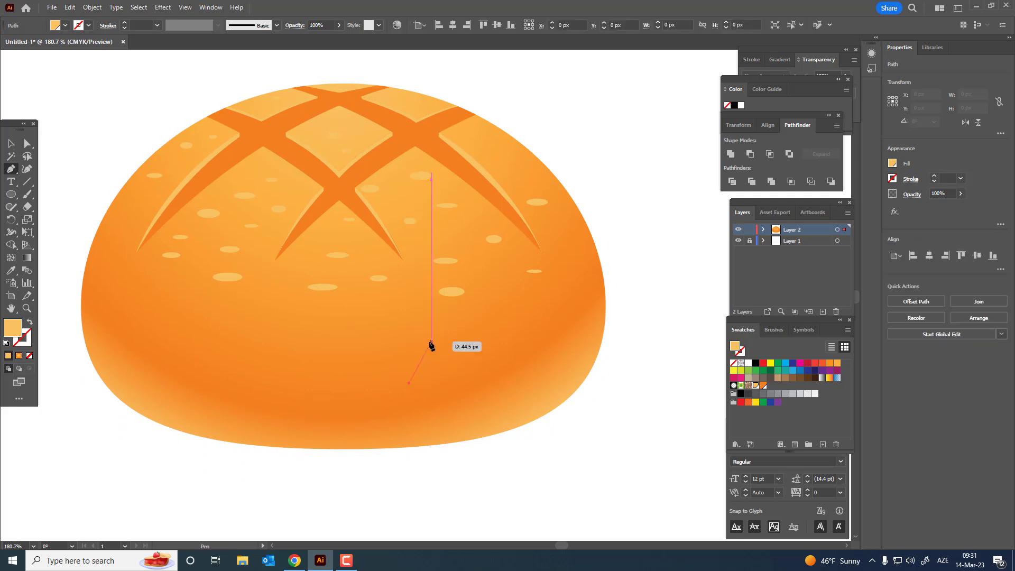
left_click(431, 342)
left_click(387, 324)
left_click(402, 281)
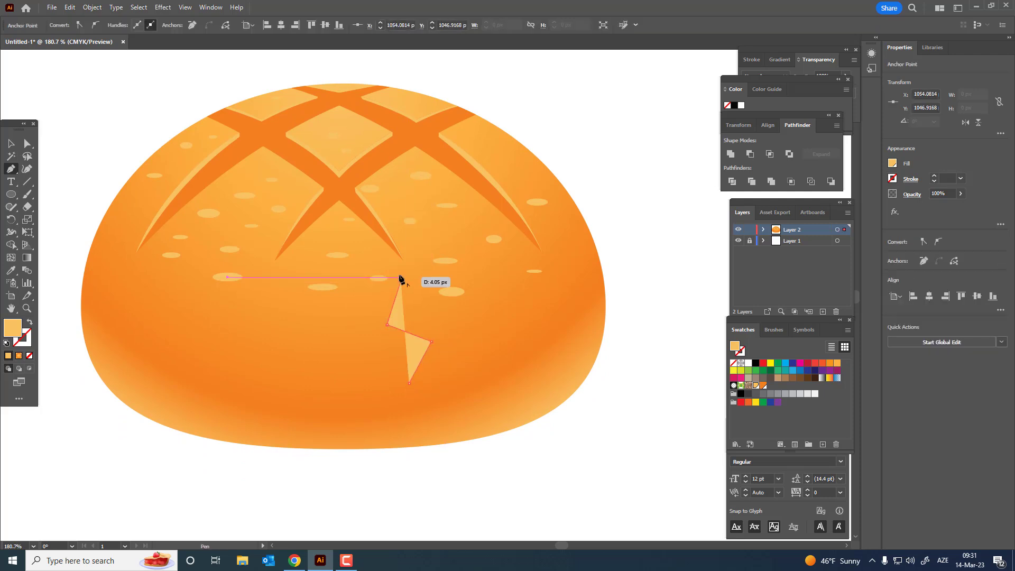
left_click_drag(403, 281, 389, 260)
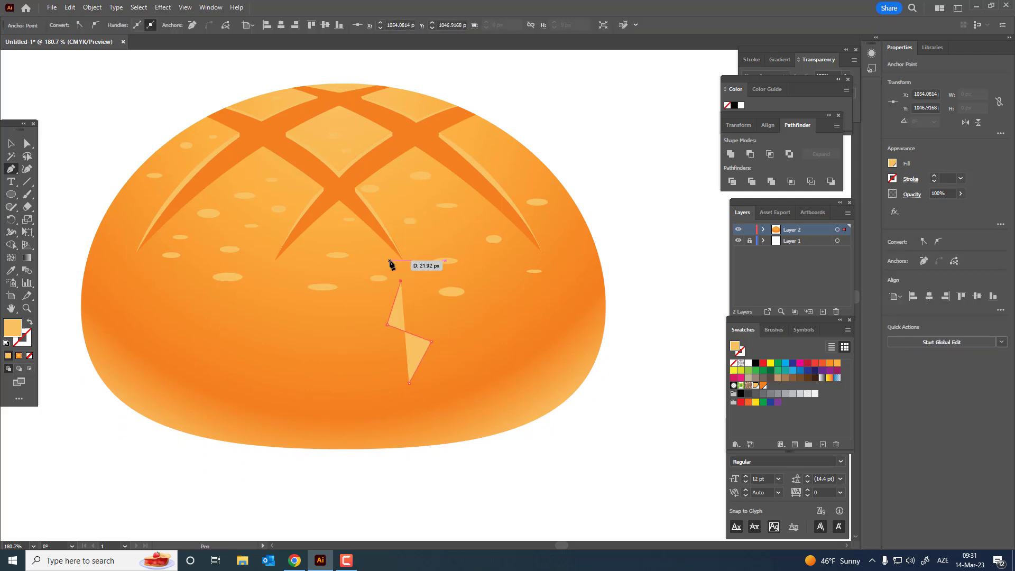
left_click(392, 321)
left_click(435, 341)
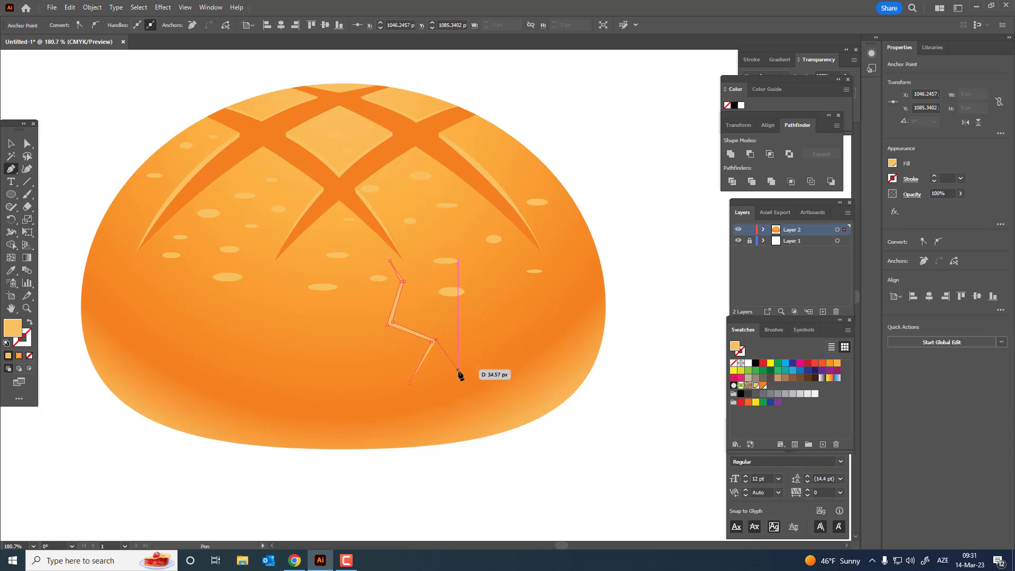
left_click(458, 371)
left_click(490, 383)
left_click(482, 403)
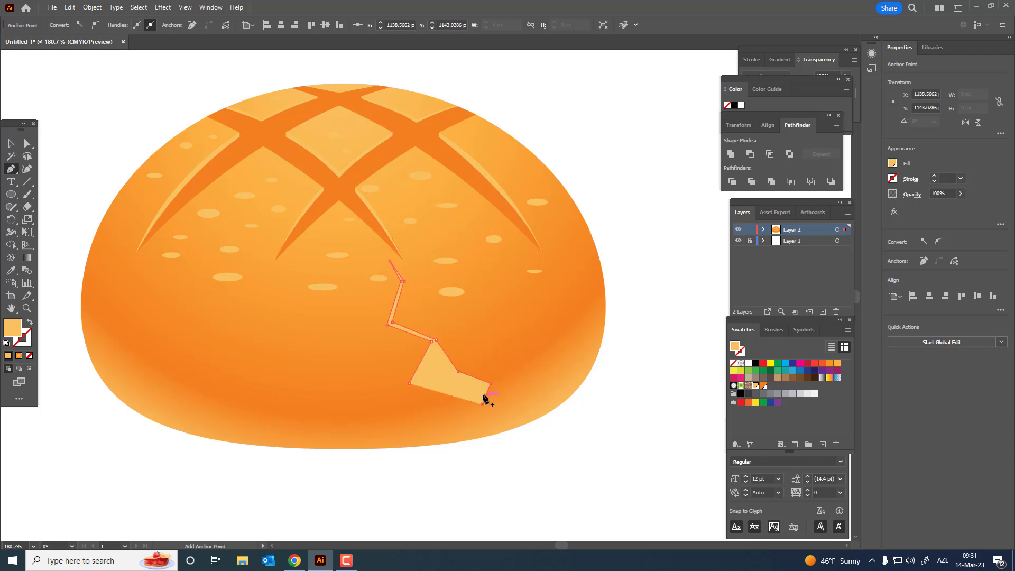
left_click(487, 387)
left_click(458, 377)
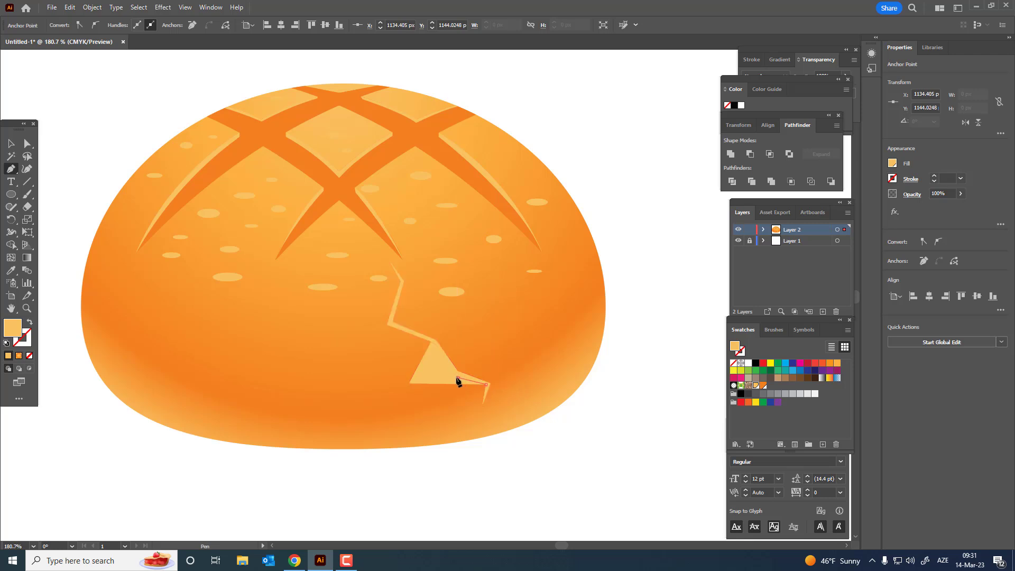
left_click(435, 345)
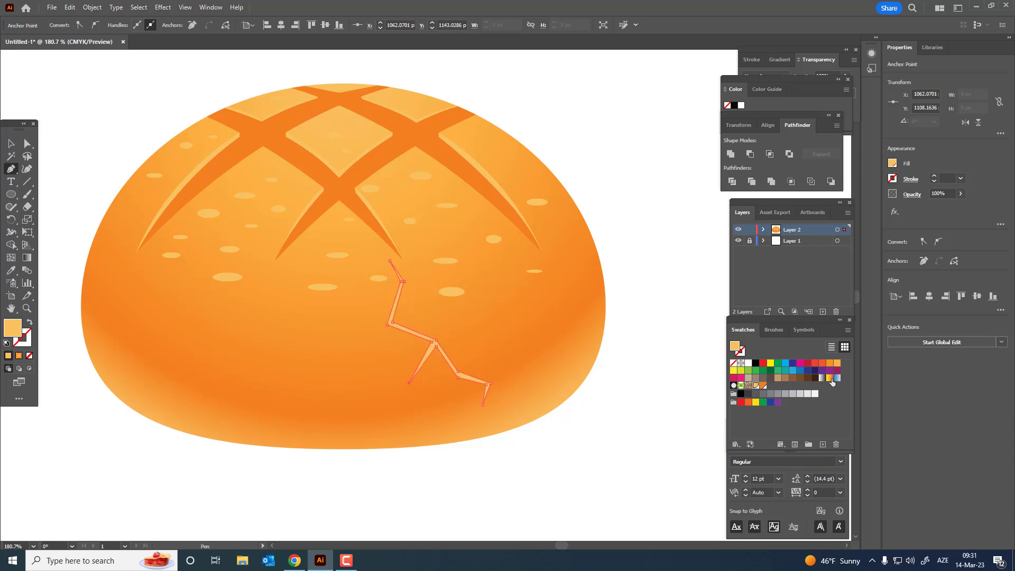
Fill the crack with a darker orange
left_click(763, 385)
scroll(426, 295, "down", 2)
scroll(408, 329, "down", 2)
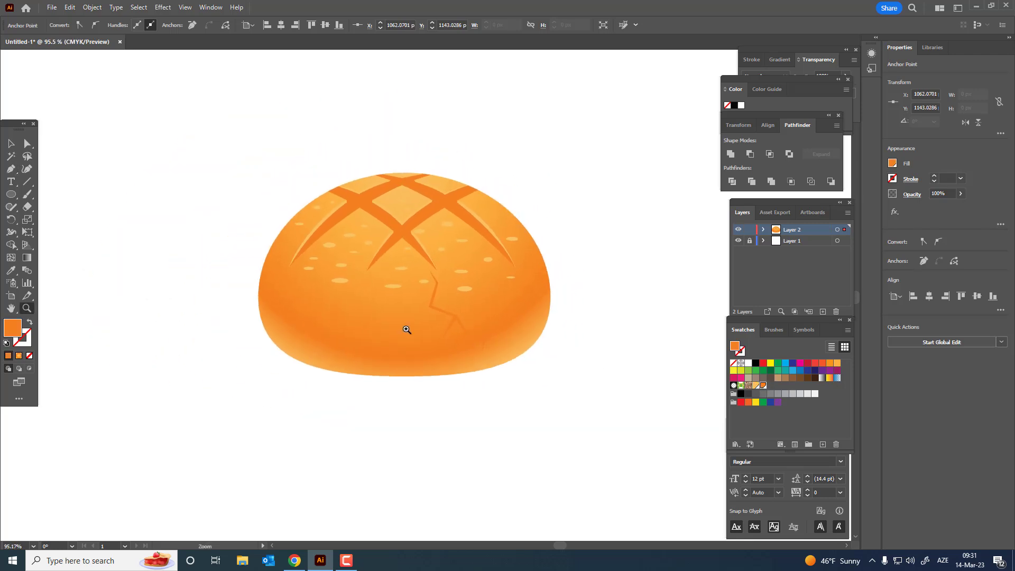
scroll(435, 399, "up", 4)
scroll(435, 398, "up", 2)
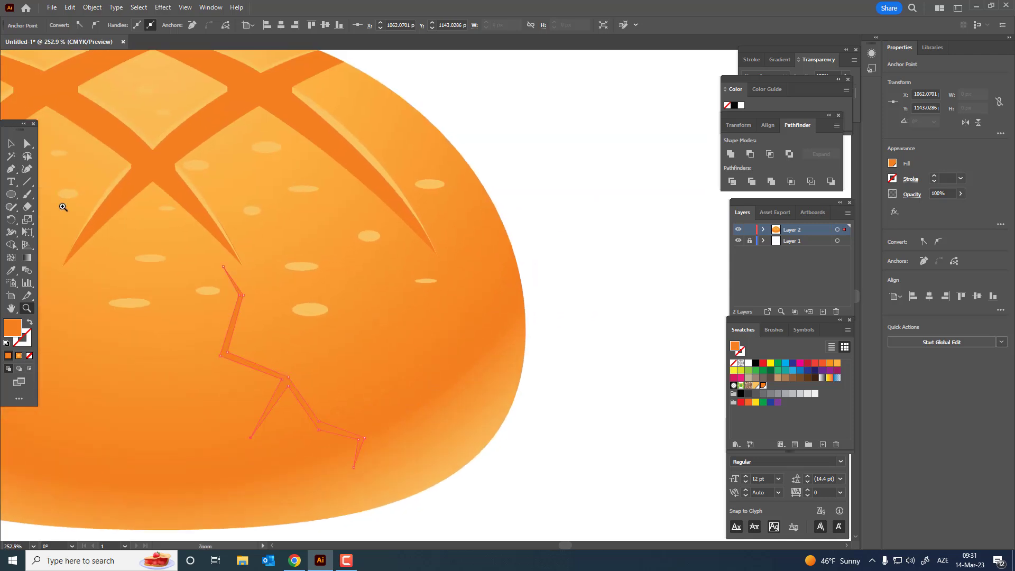
Outline a jagged crack down the bun's right edge and close the shape
left_click(448, 255)
left_click(484, 262)
left_click(489, 303)
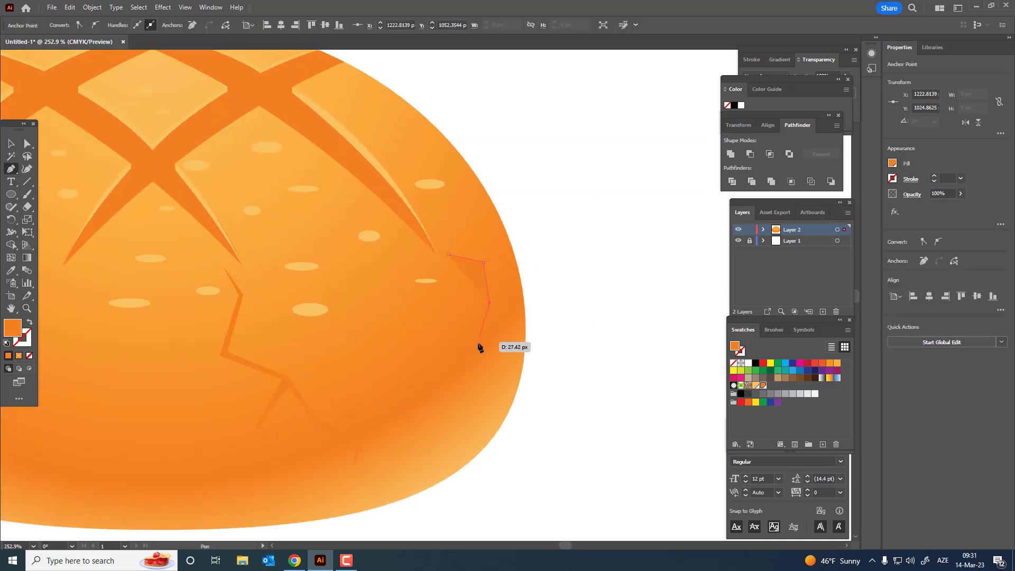
left_click(482, 369)
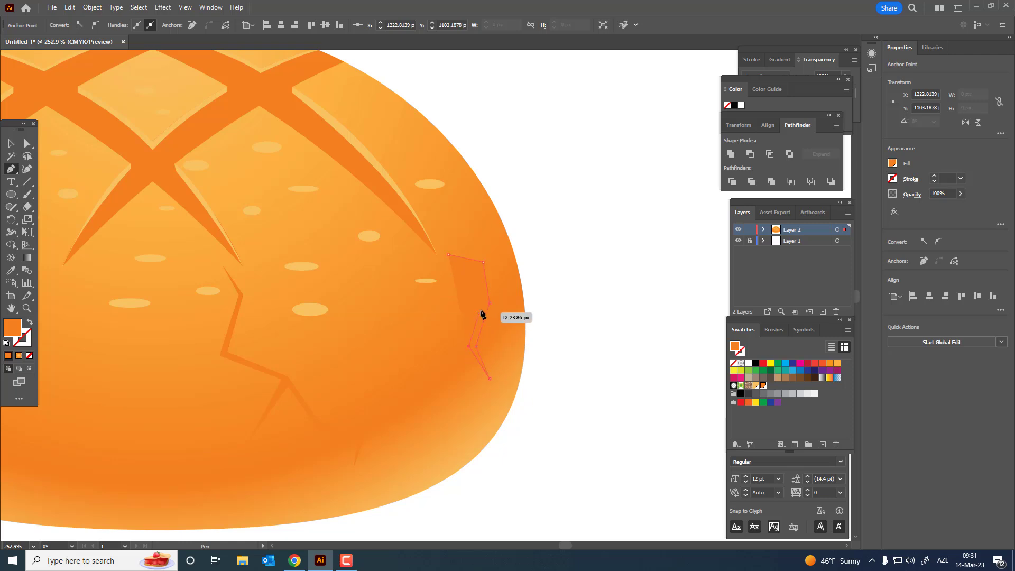
left_click_drag(402, 346, 442, 345)
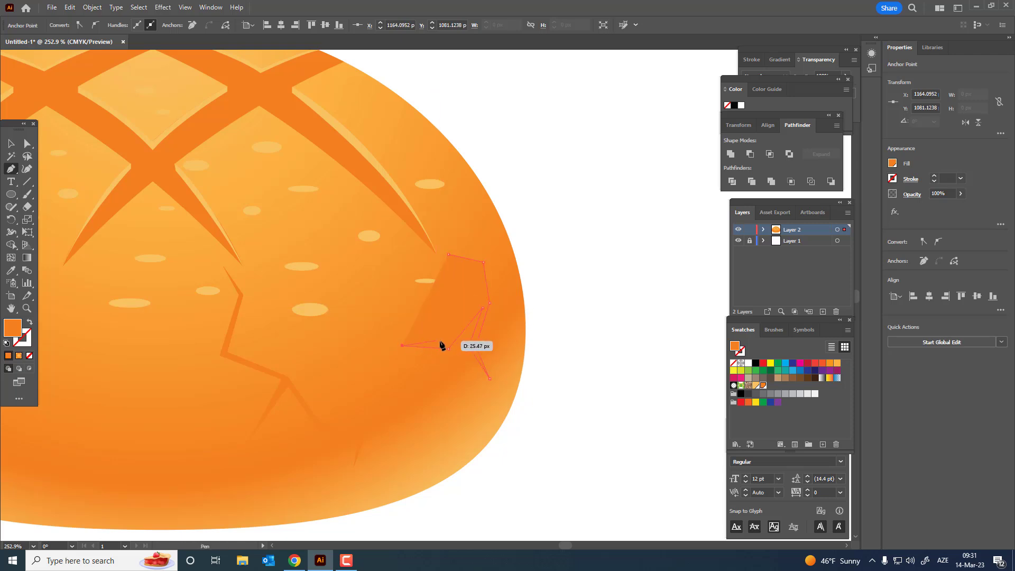
left_click(447, 343)
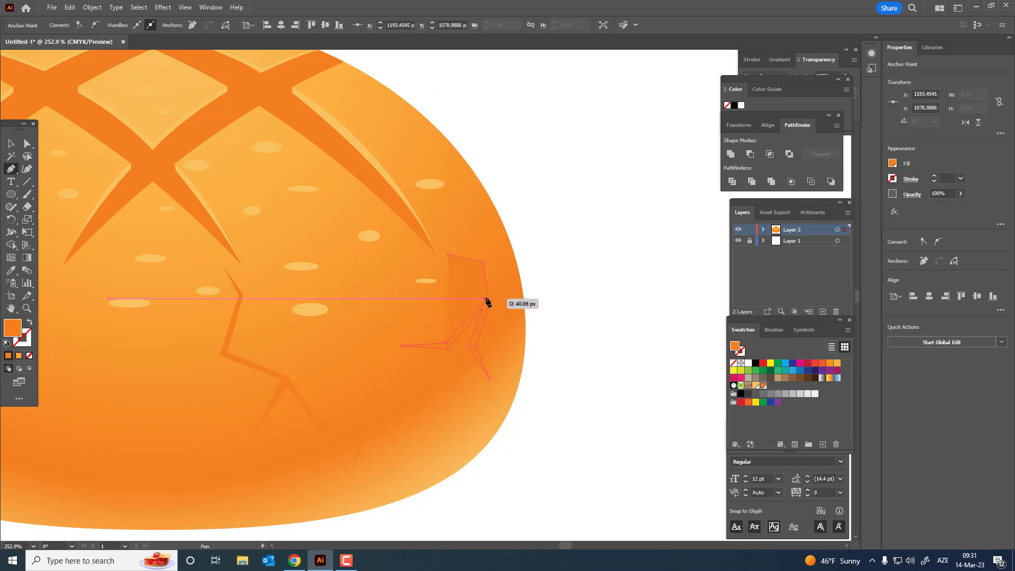
left_click(486, 300)
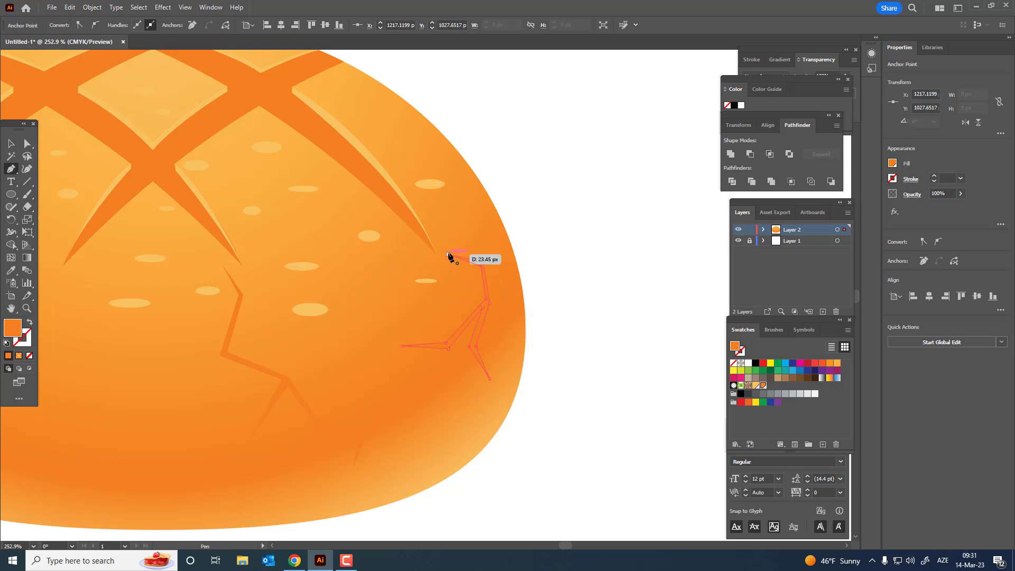
key("z")
left_click(331, 364, "alt")
left_click(272, 295)
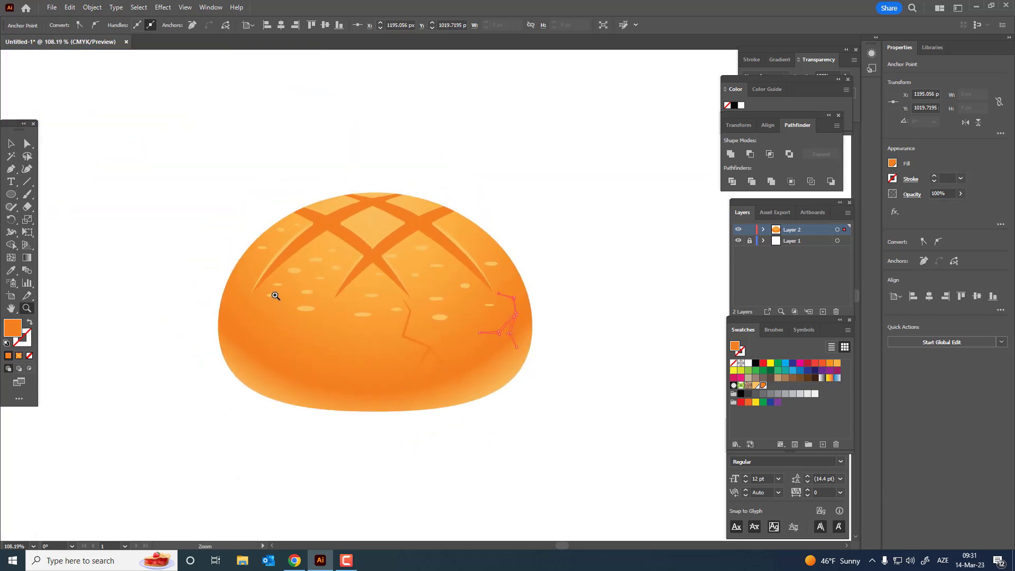
left_click(331, 386)
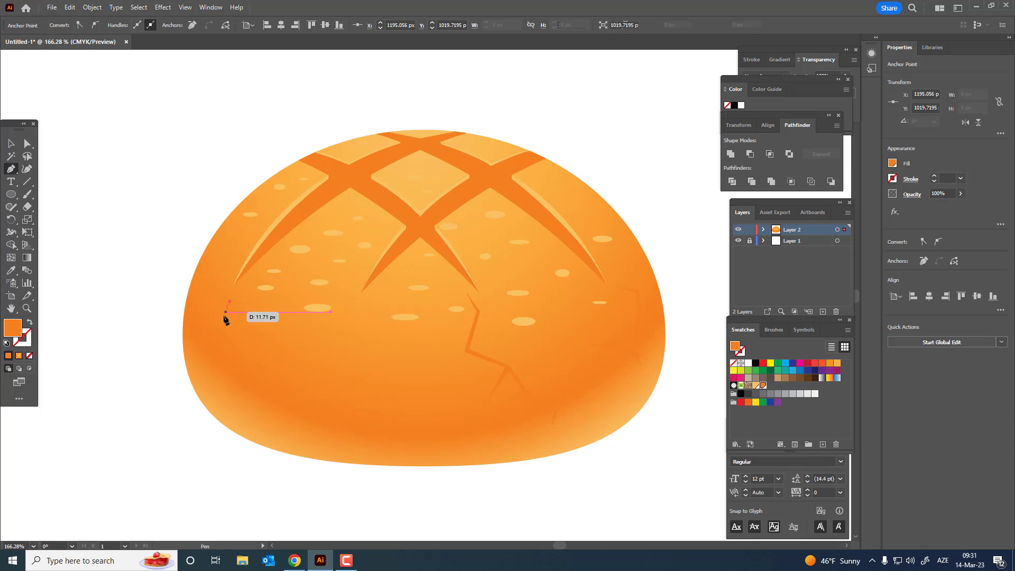
Draw a second angular crack outline on the bun's lower left side
left_click_drag(220, 319, 219, 345)
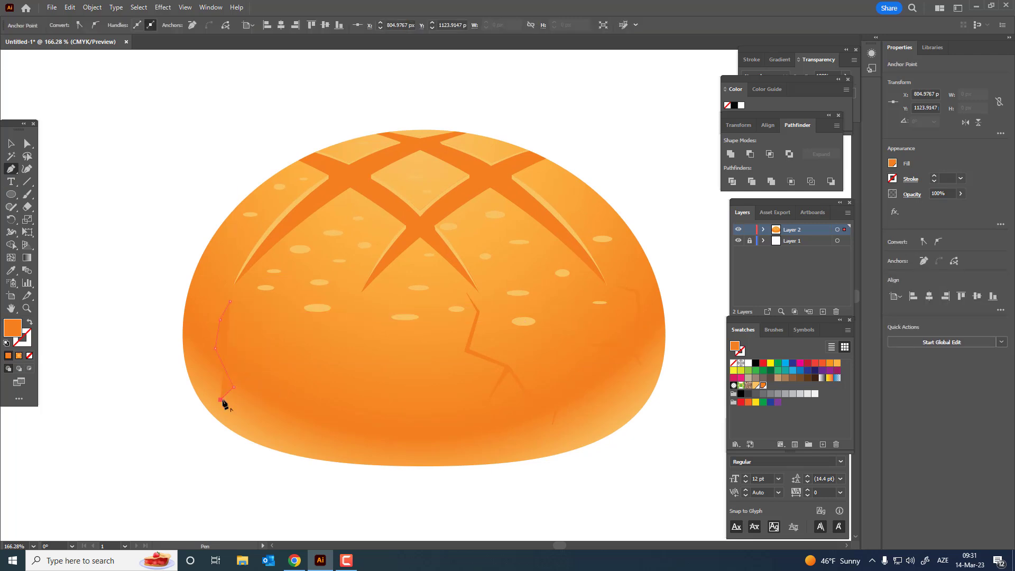
left_click(239, 387)
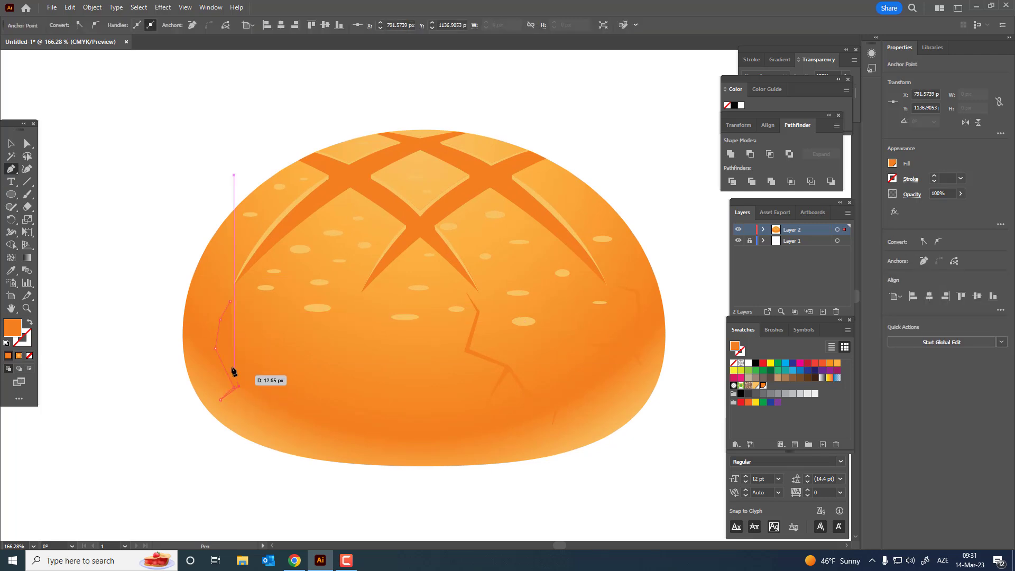
left_click(269, 400)
left_click(288, 429)
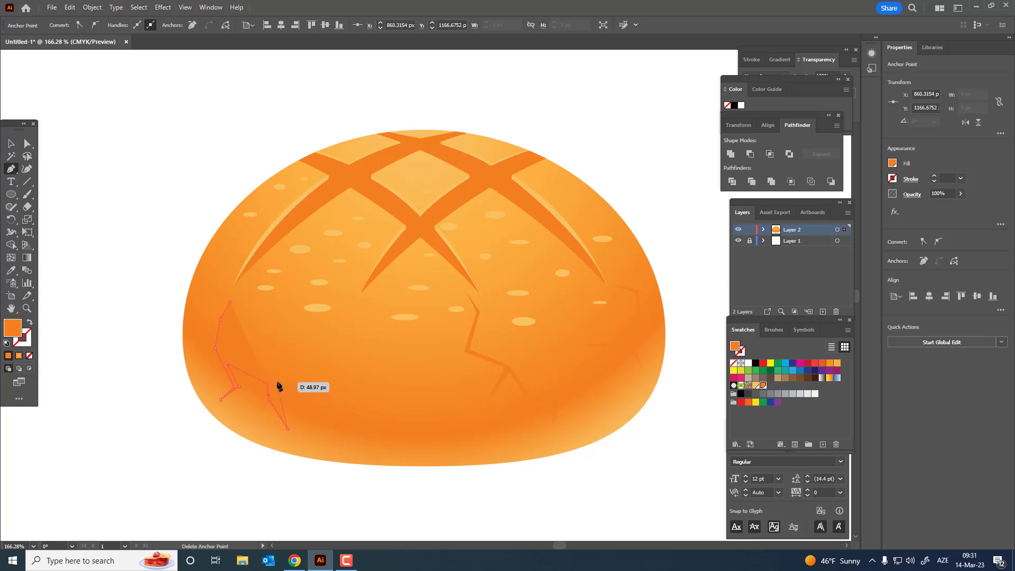
left_click_drag(278, 389, 279, 396)
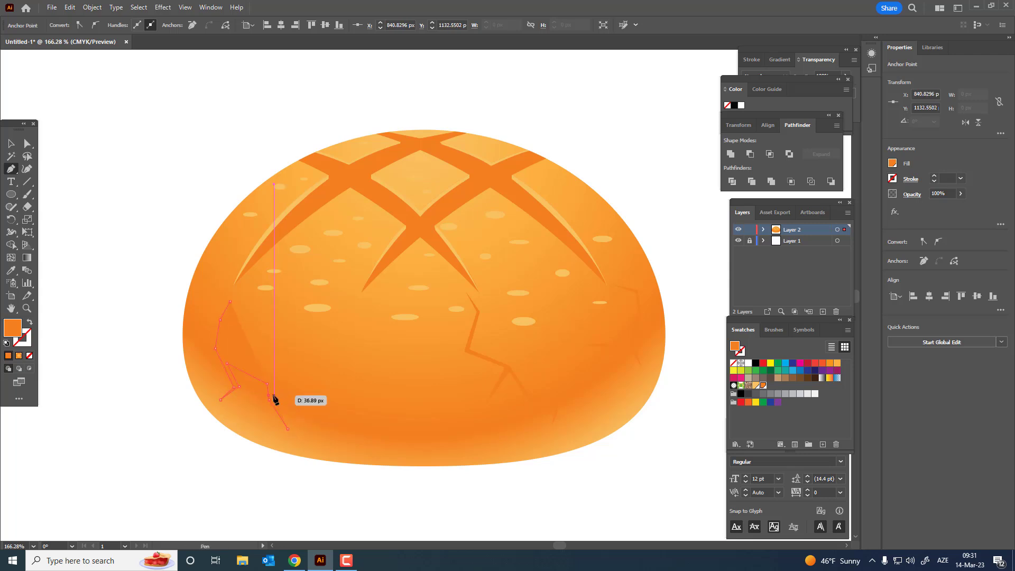
key("Delete")
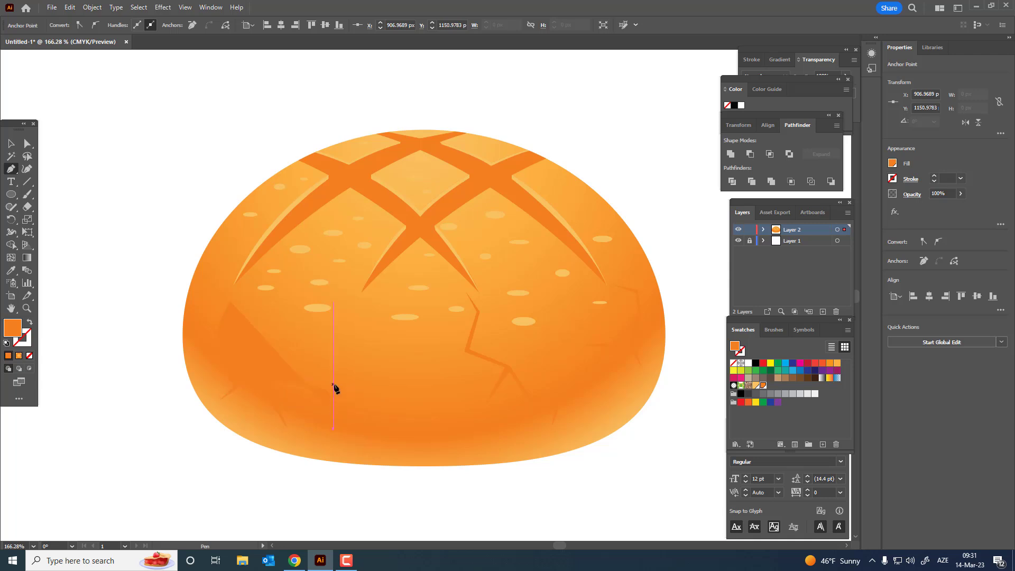
key("ctrl+z")
key("ctrl+z")
left_click(280, 314)
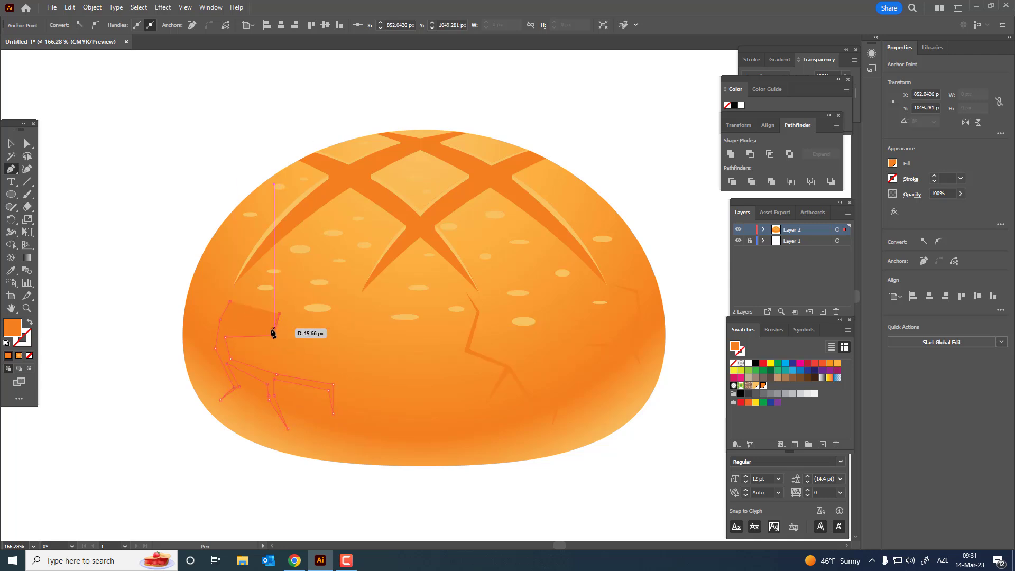
left_click(267, 330)
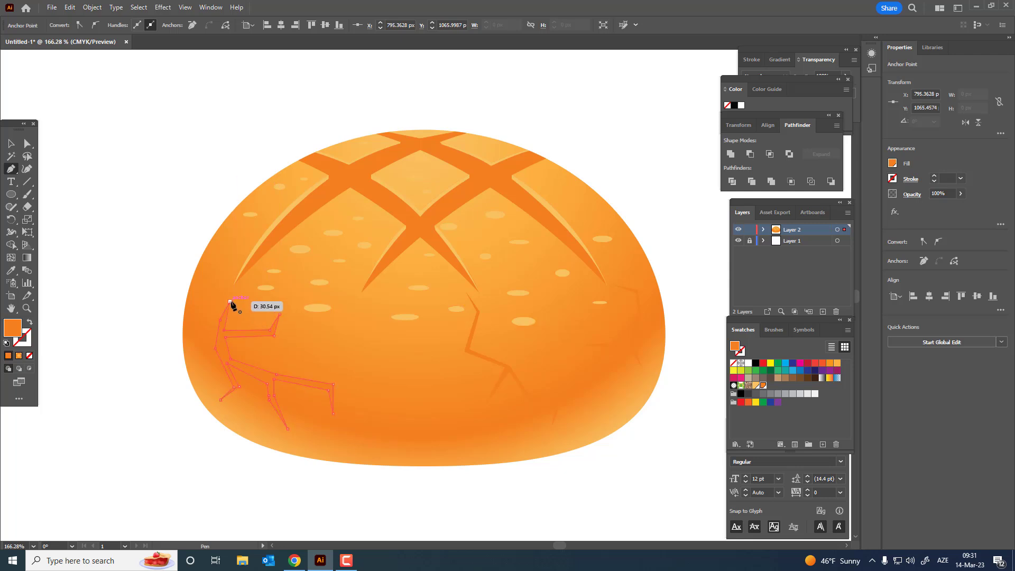
mouse_move(307, 306)
left_mouse_down()
mouse_move(161, 350)
mouse_move(236, 390)
left_mouse_up()
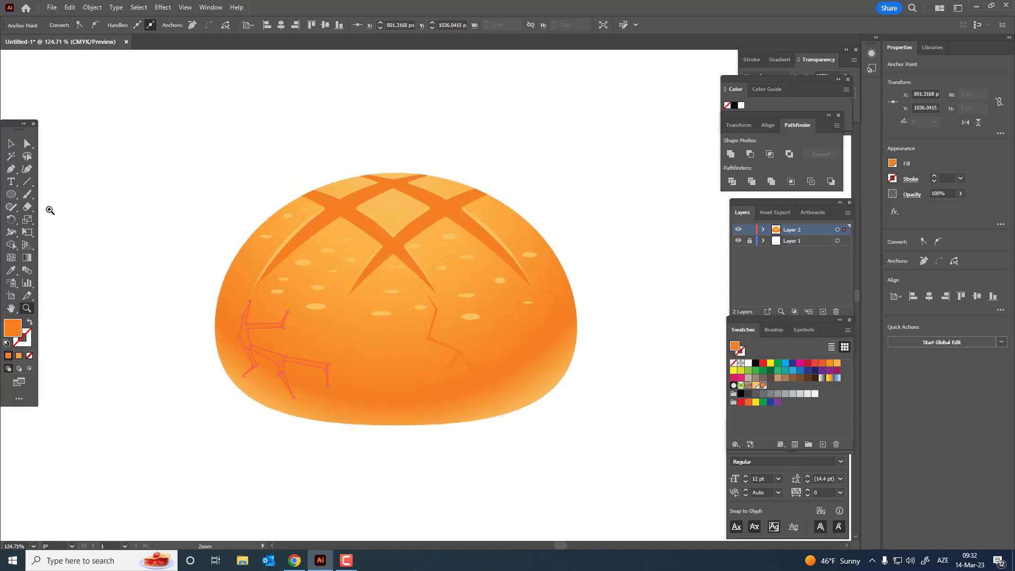
scroll(234, 245, "down", 3)
left_click_drag(234, 245, 199, 288)
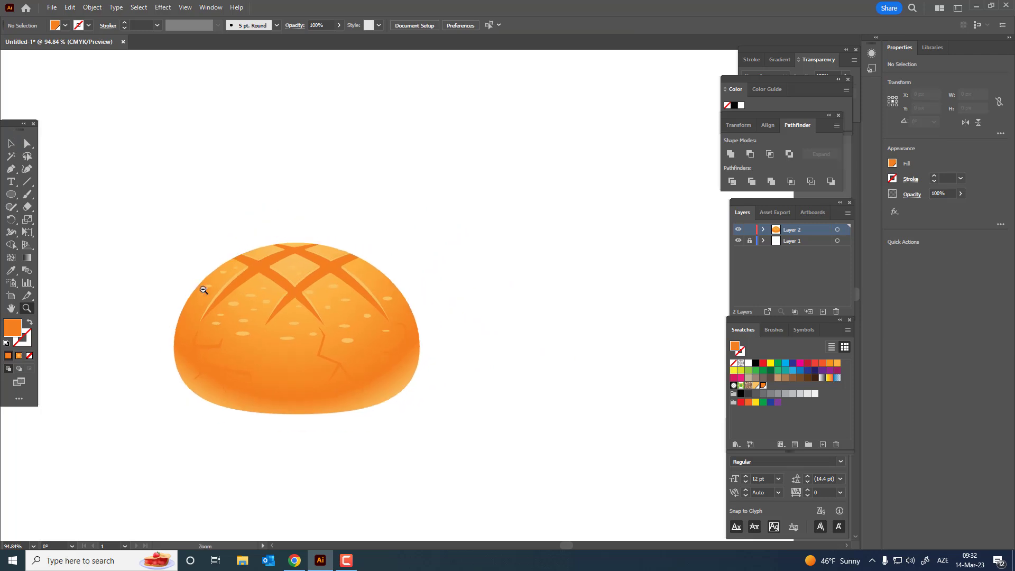
scroll(249, 274, "up", 3)
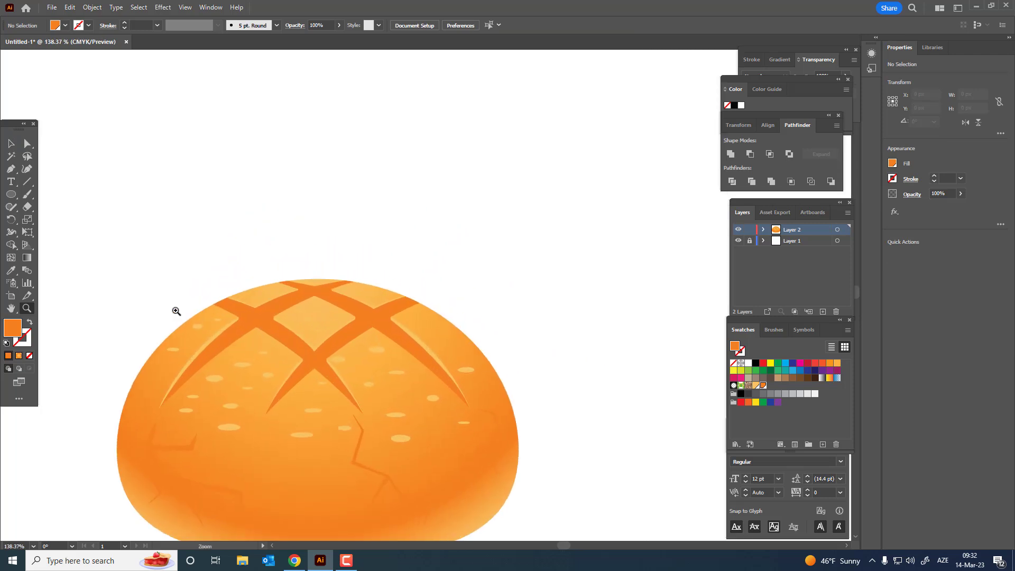
scroll(175, 311, "up", 3)
scroll(278, 320, "down", 1)
scroll(249, 331, "down", 2)
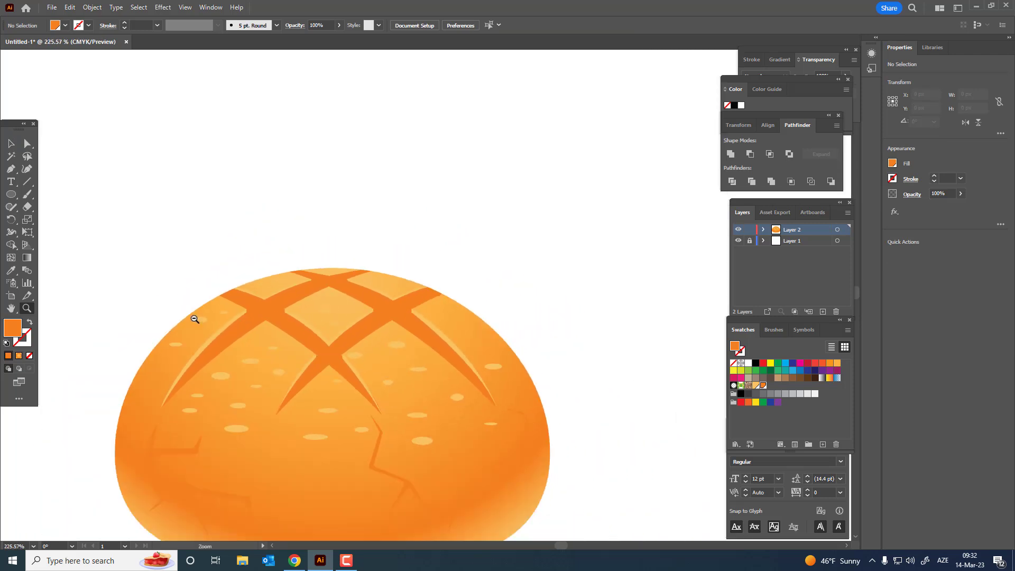
scroll(193, 319, "down", 2)
left_click_drag(224, 363, 197, 329)
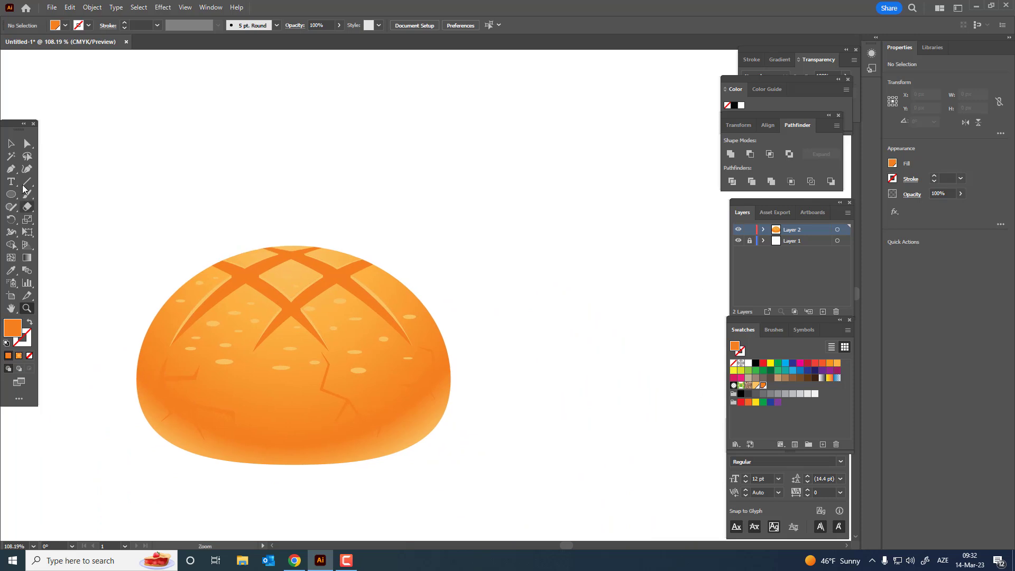
left_click(248, 280)
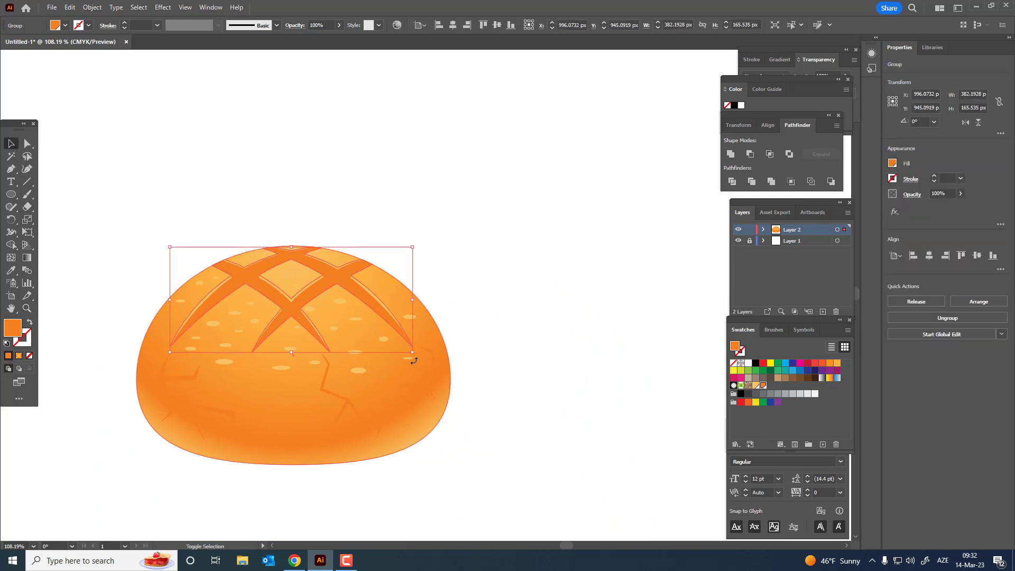
left_click(422, 426, "shift")
left_click(92, 8)
mouse_move(109, 31)
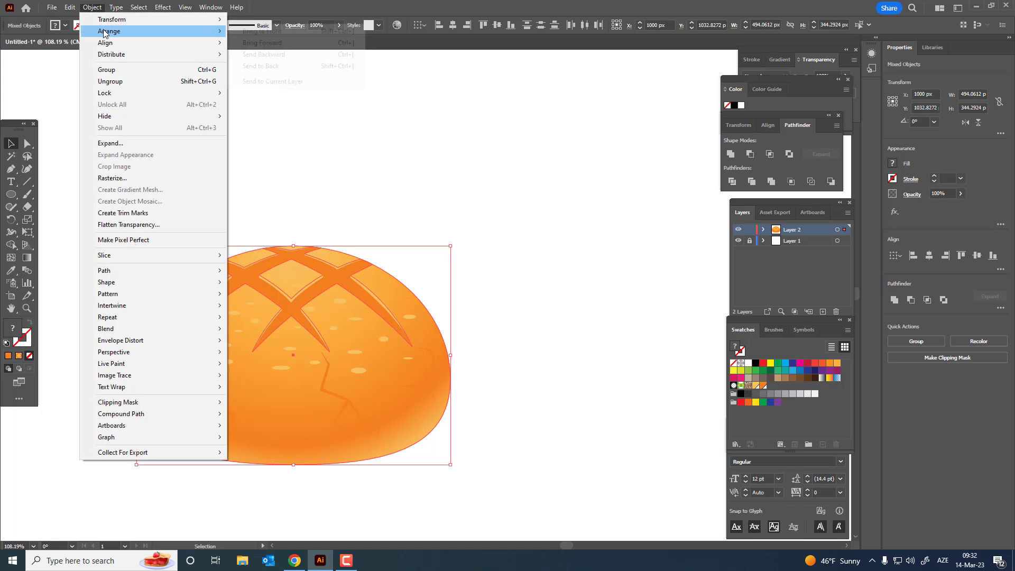
left_click(243, 67)
left_click(317, 208)
key("z")
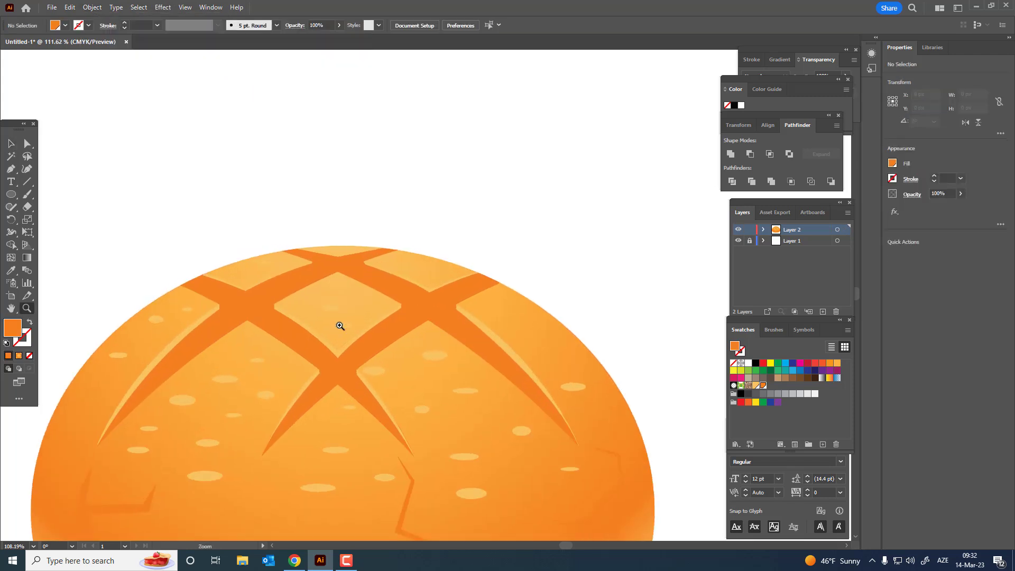
left_click_drag(335, 324, 288, 324)
Draw two closed rounded bump shapes along the bun's top edge
left_click(12, 170)
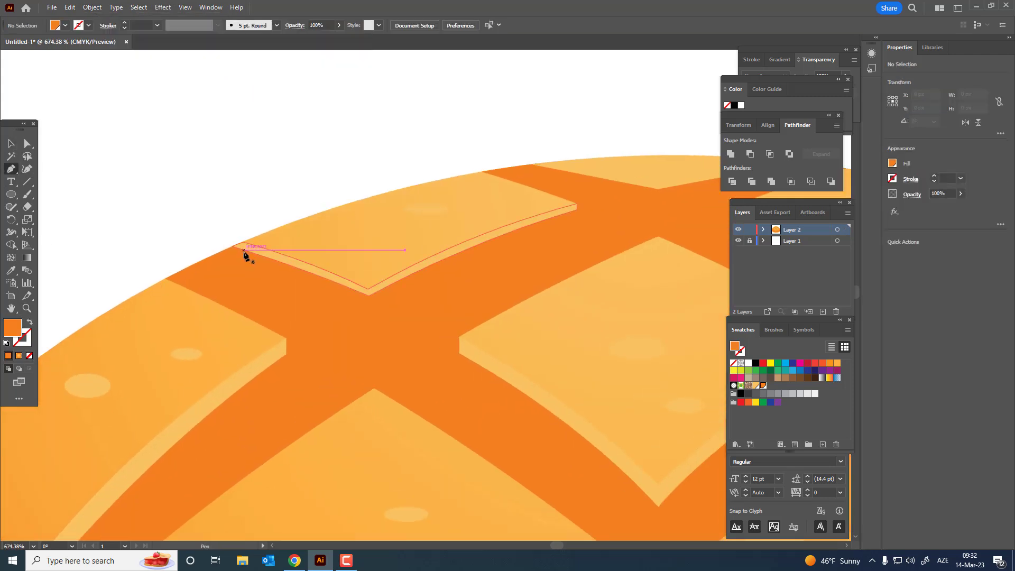
left_click(232, 246)
left_click_drag(165, 279, 89, 259)
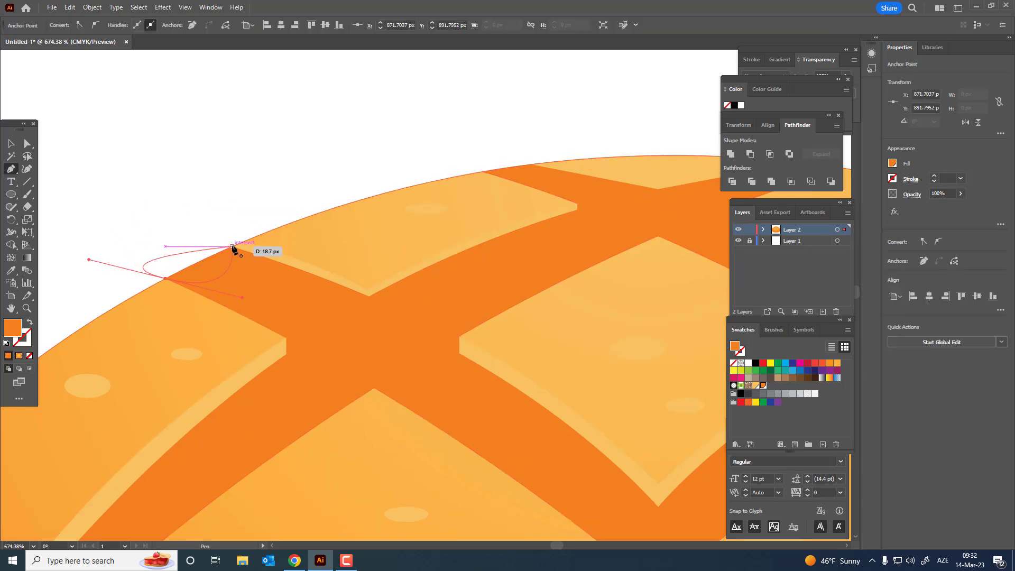
left_click(232, 246)
scroll(127, 227, "up", 3)
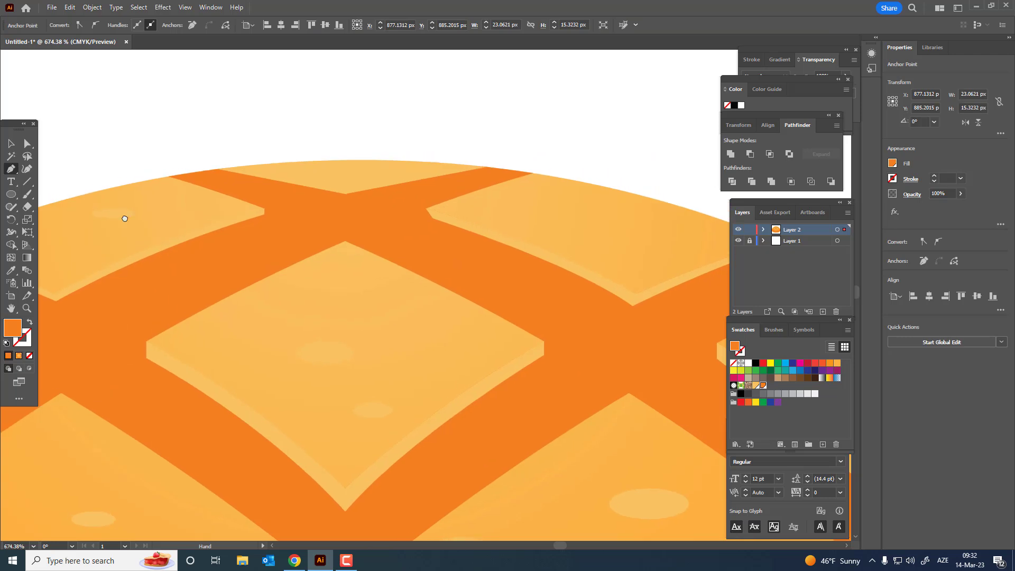
left_click(259, 220)
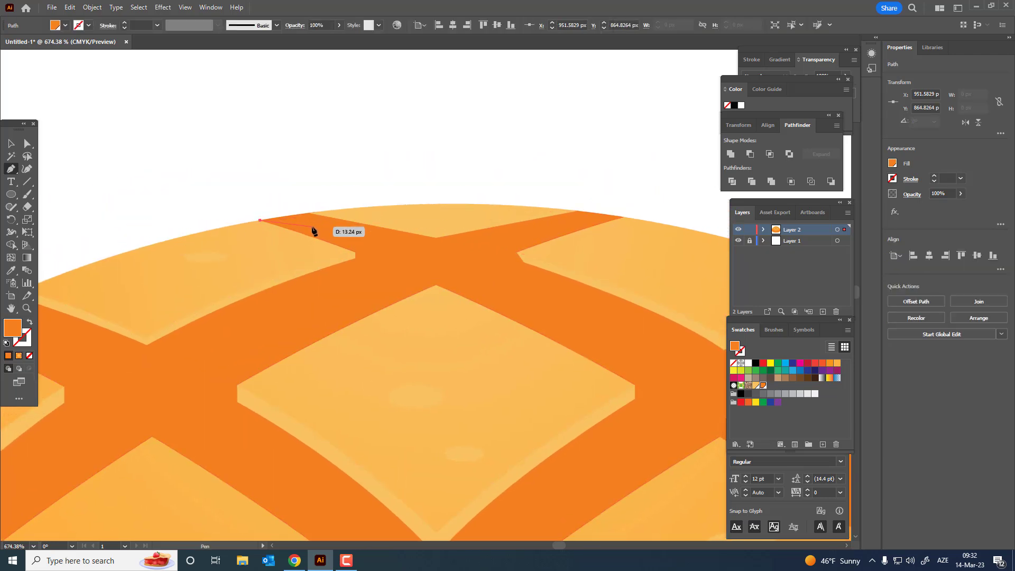
left_click_drag(309, 213, 311, 214)
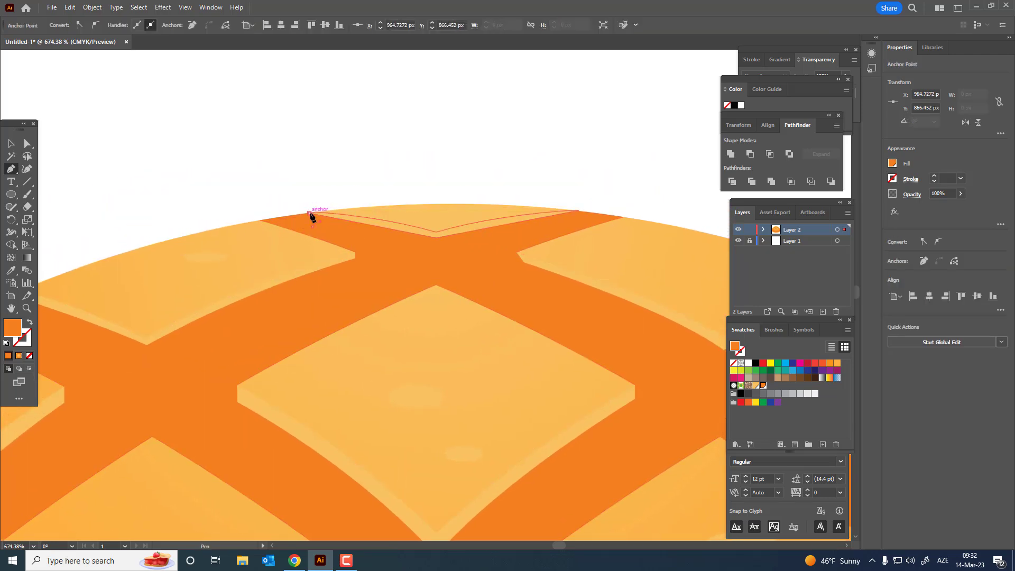
left_click(259, 221)
Add a third bump and close a fourth bump over the right stripe end
scroll(317, 243, "right", 5)
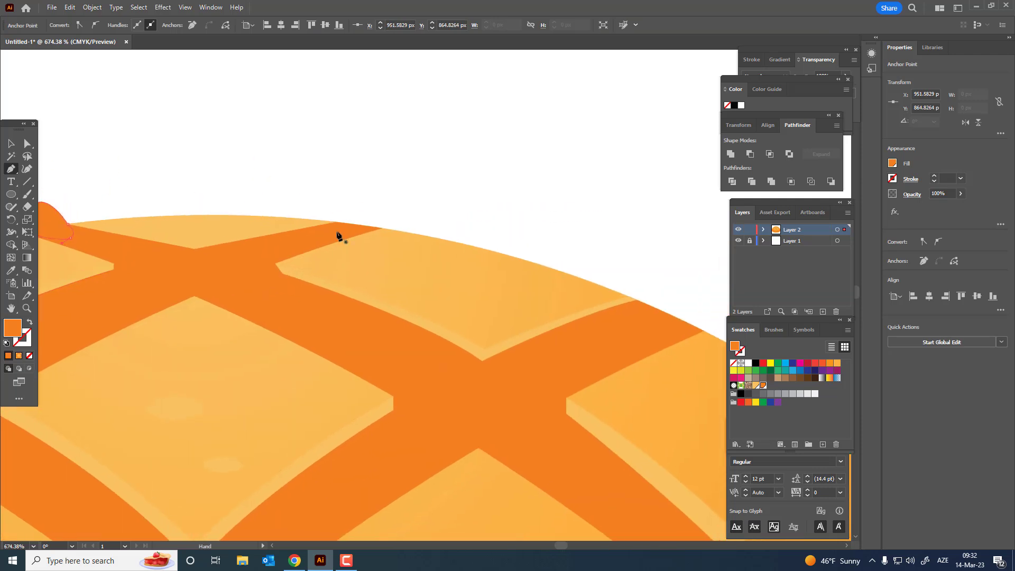
left_click(338, 221)
left_click_drag(381, 229, 423, 221)
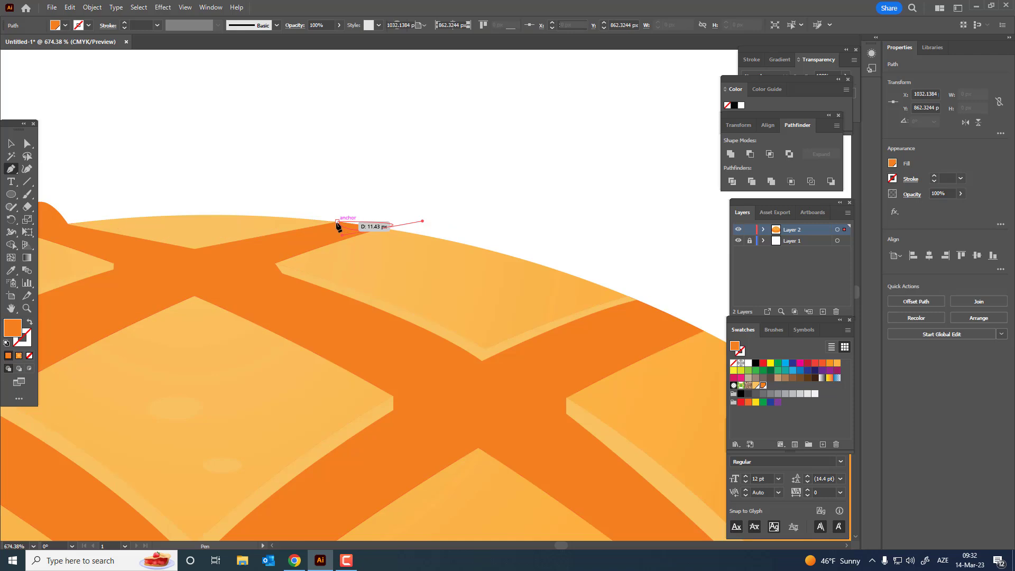
left_click_drag(337, 222, 334, 256)
scroll(402, 278, "down", 3)
scroll(402, 279, "right", 6)
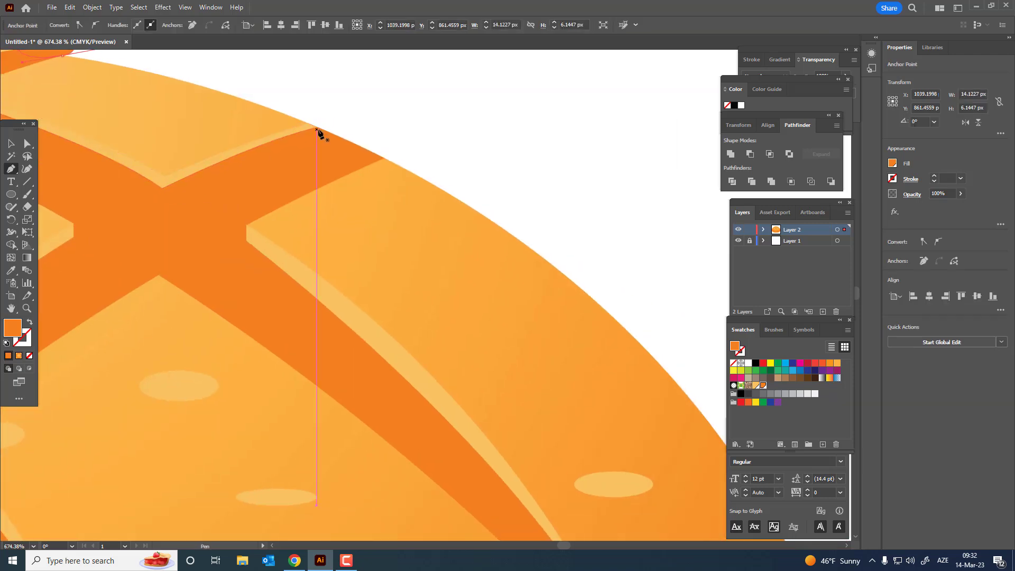
mouse_move(316, 128)
left_mouse_down()
mouse_move(311, 154)
mouse_move(323, 166)
mouse_move(371, 170)
mouse_move(386, 151)
left_mouse_up()
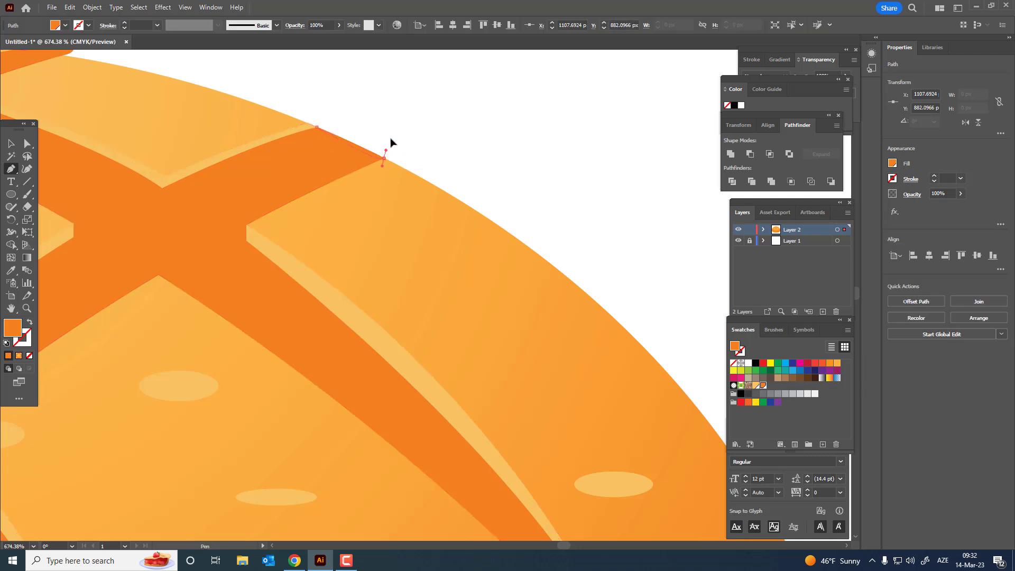
left_click(317, 127)
scroll(308, 241, "down", 5)
scroll(308, 241, "up", 1)
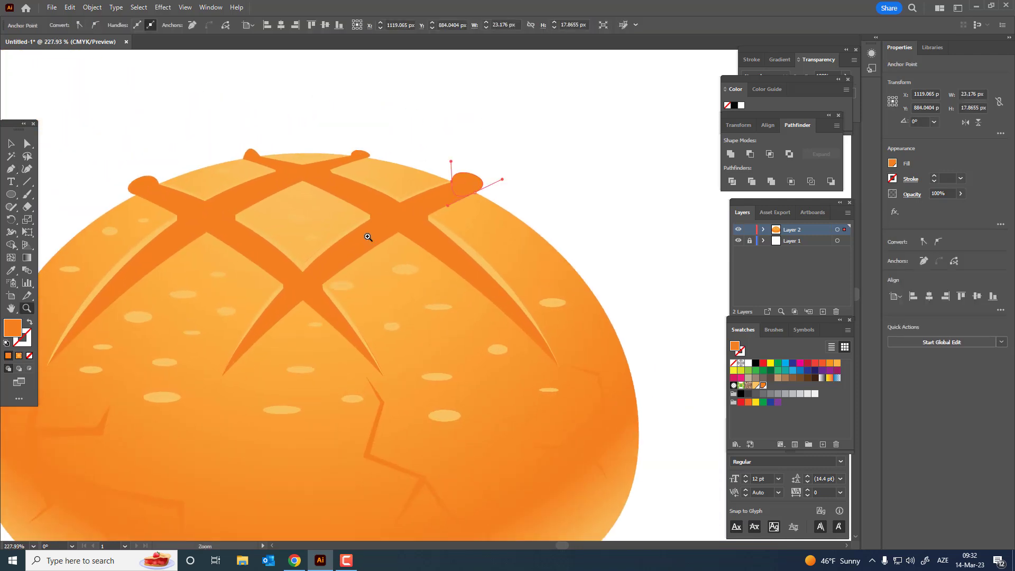
Select all the bumps, the crossing stripe pieces and the bun body together
left_click(11, 144)
left_click(365, 104)
left_click(467, 184)
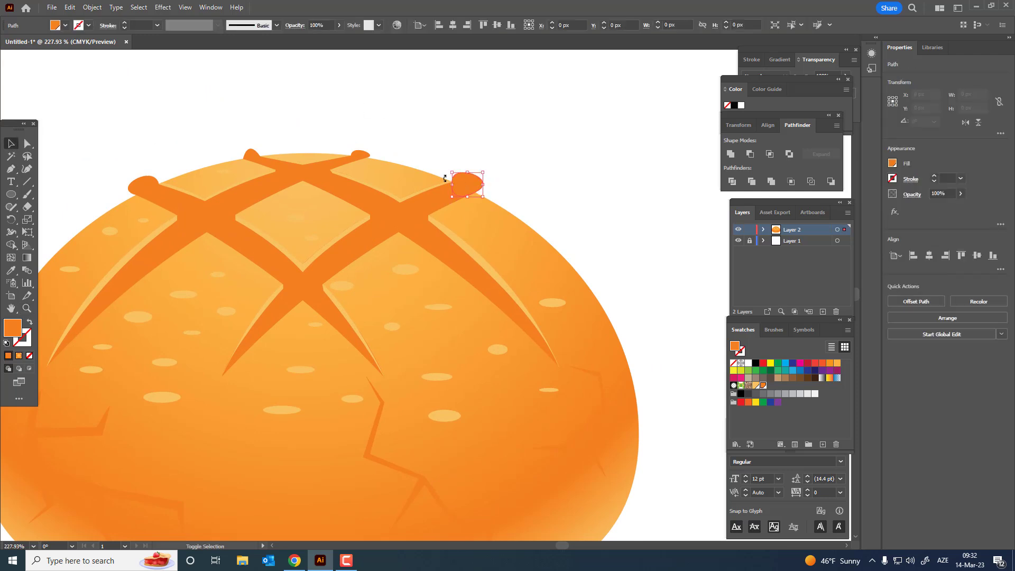
left_click(361, 153, "shift")
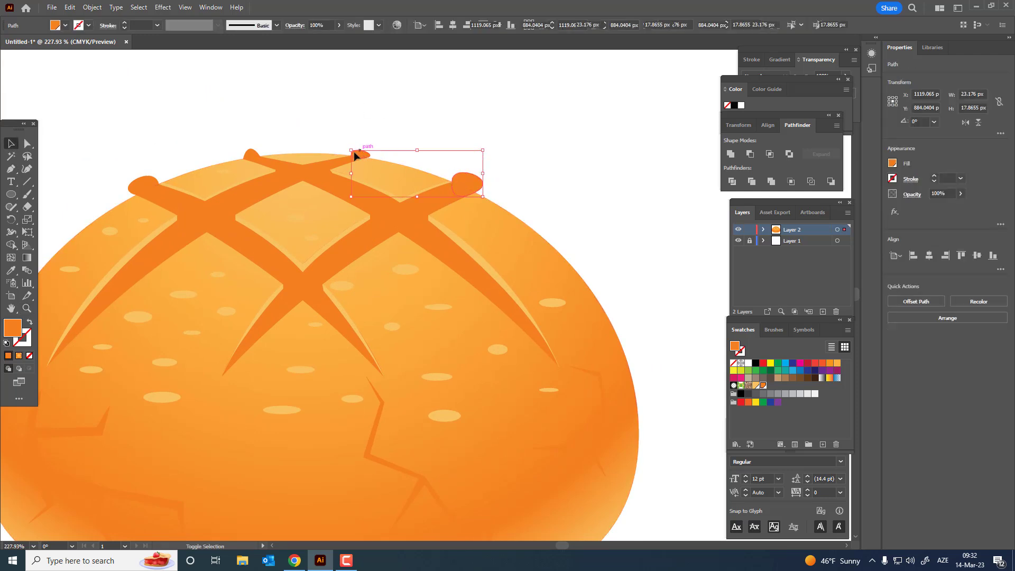
left_click(248, 154, "shift")
left_click(140, 186, "shift")
left_click(199, 220, "shift")
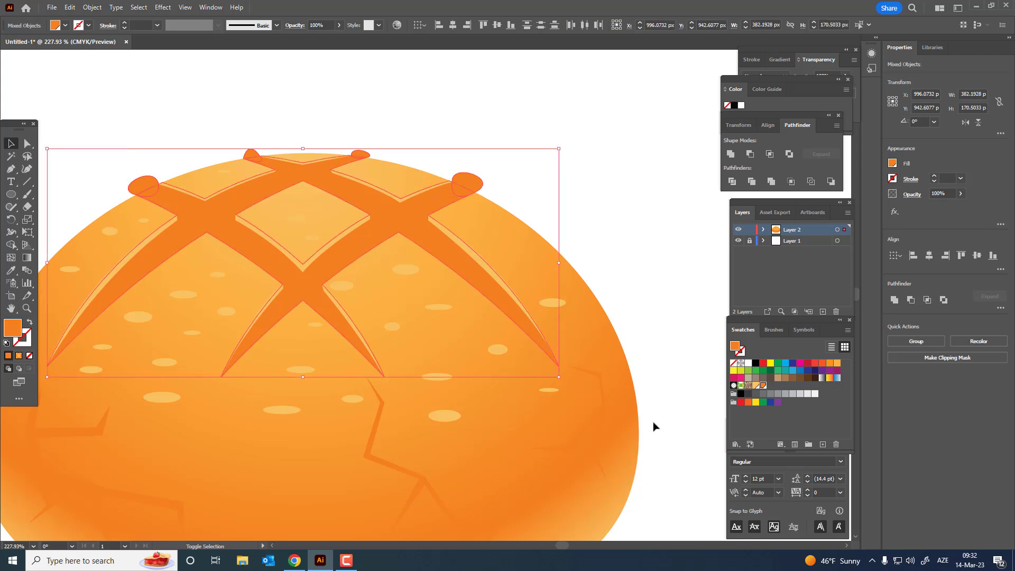
left_click(498, 427, "shift")
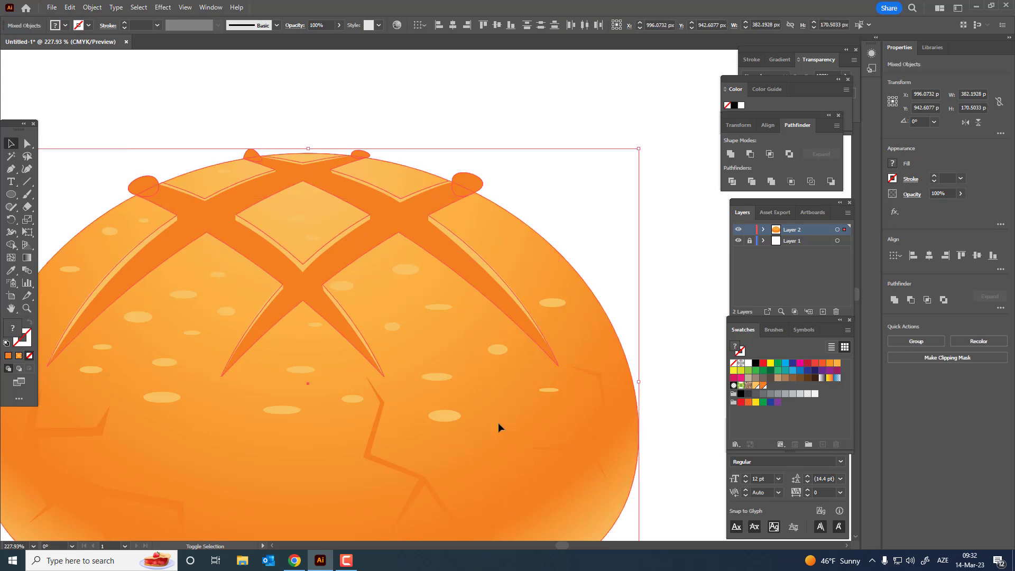
Rearrange the selection's stacking order, group it, and delete the right stripe-end piece in isolation
left_click(98, 8)
left_click(253, 68)
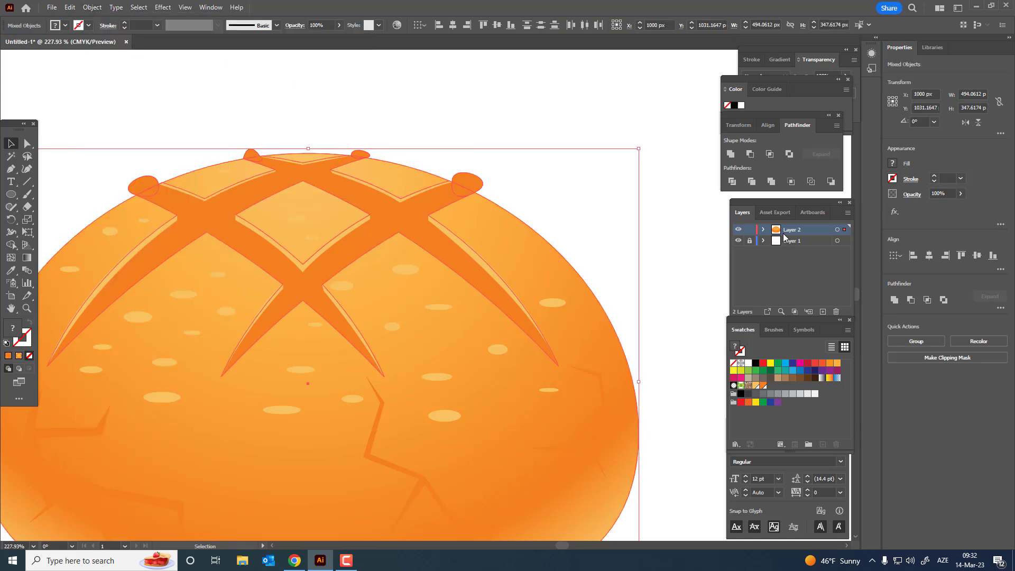
key("ctrl+g")
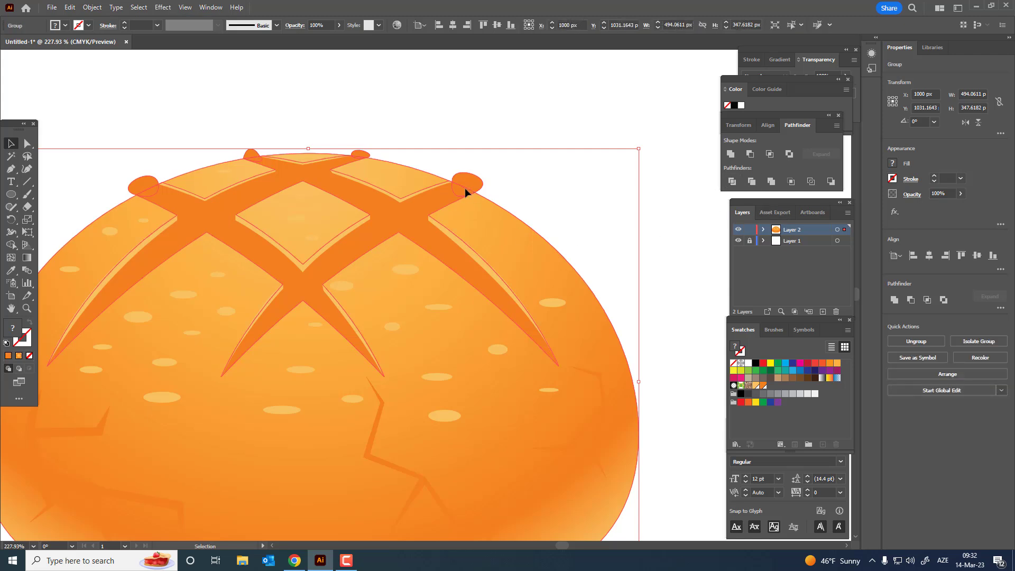
double_click(465, 188)
left_click_drag(467, 192, 515, 167)
key("Delete")
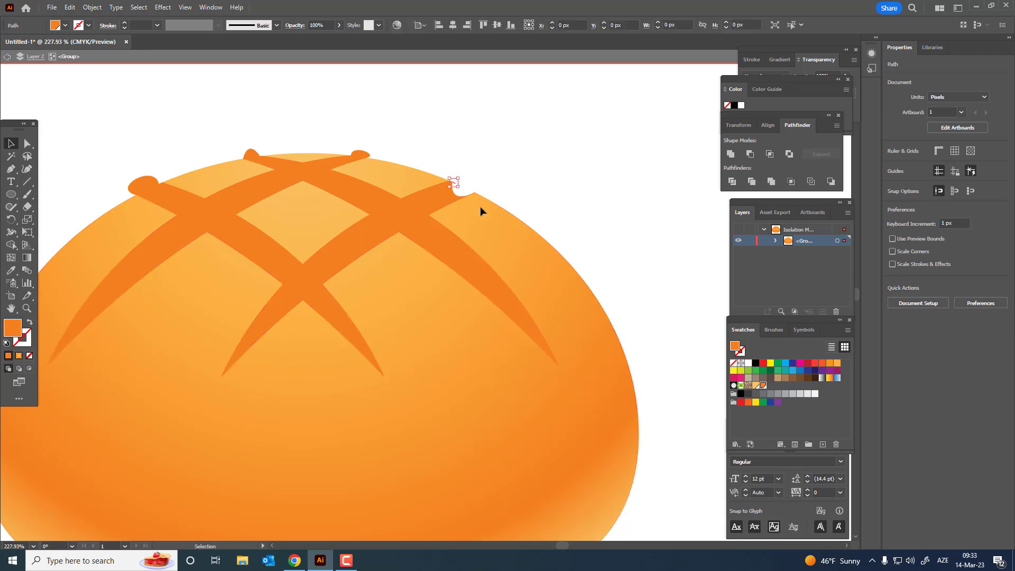
Delete and restore the crossing stripes, then zoom in on the top-edge notch
left_click(354, 157)
key("Delete")
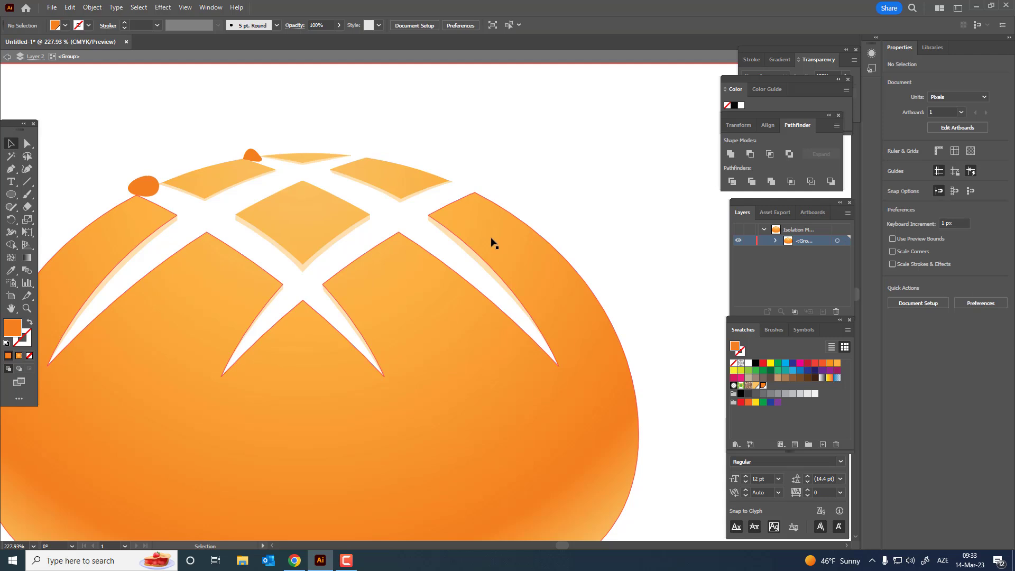
key("ctrl+z")
key("z")
left_click(580, 270)
left_click(447, 195)
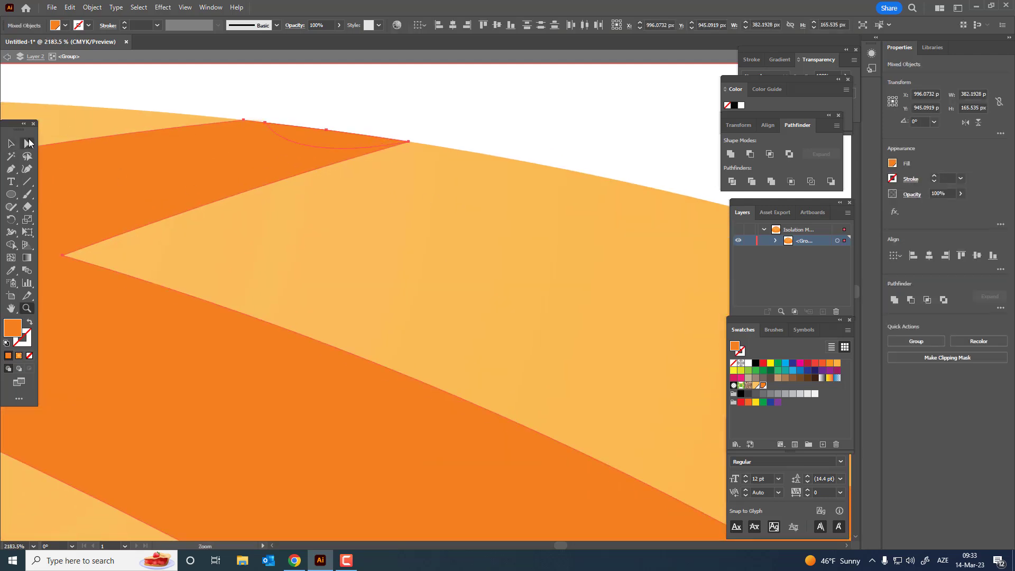
Delete the small crescent piece and the thin orange sliver
left_click(12, 144)
left_click(349, 113)
left_click(336, 139)
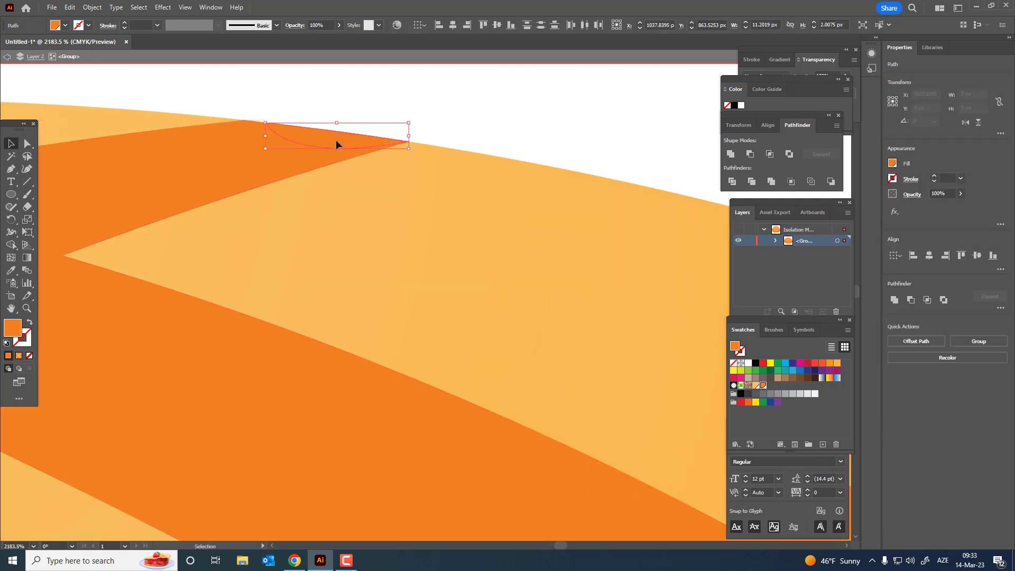
key("Delete")
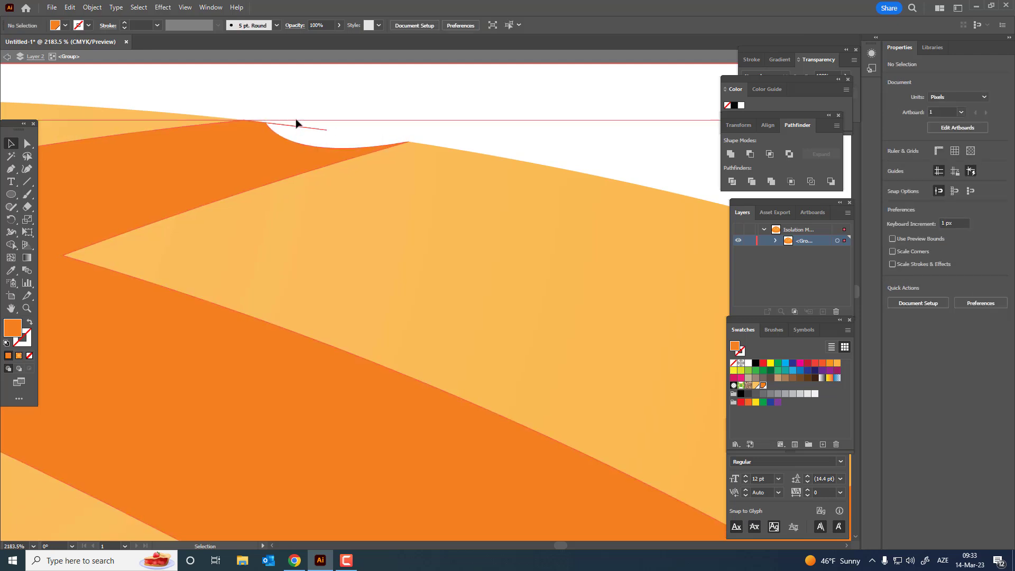
left_click(304, 127)
key("Delete")
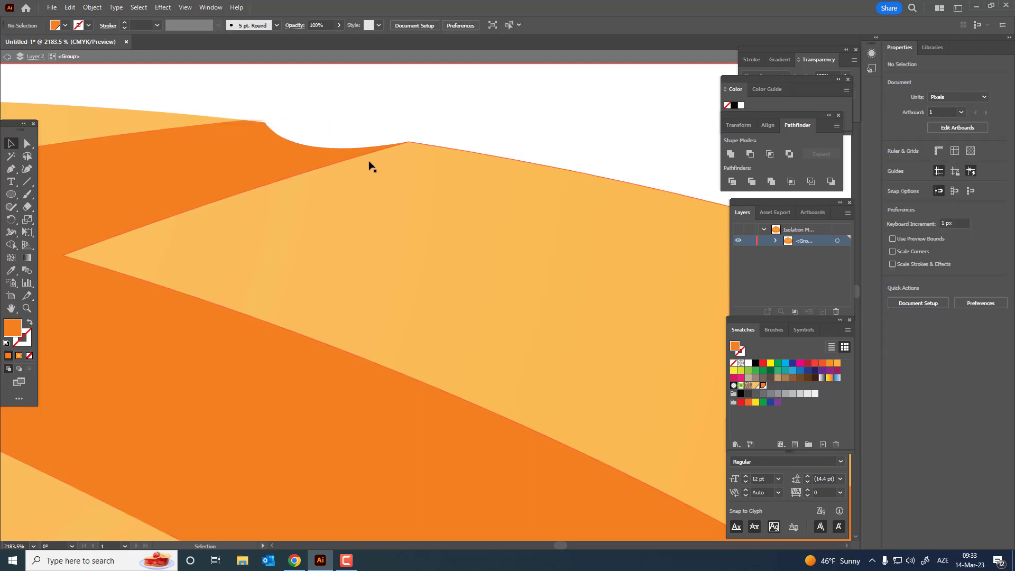
key("z")
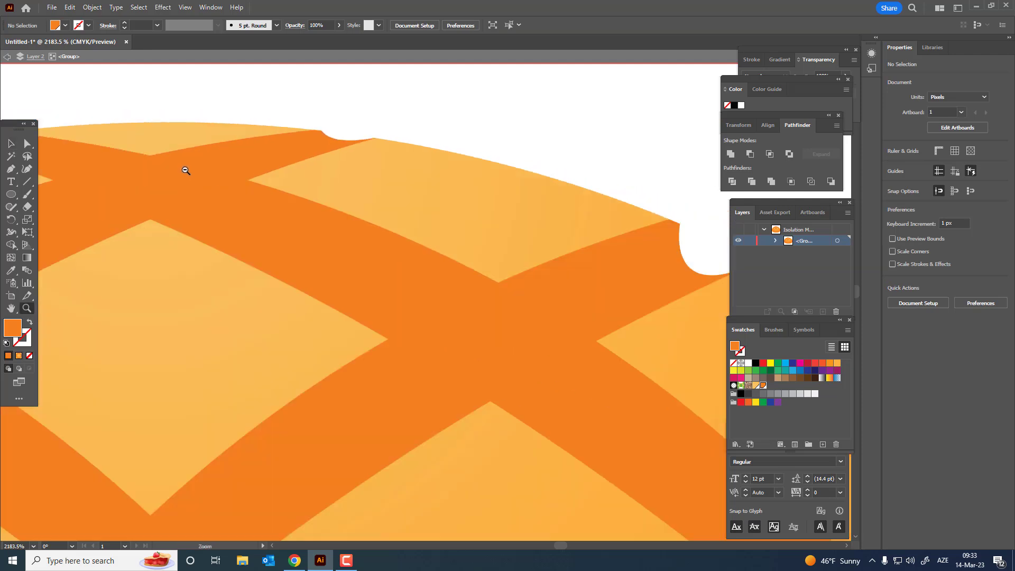
scroll(322, 236, "down", 3)
Delete the orange hump above the edge and the left hump, leaving a cutout
left_click(10, 144)
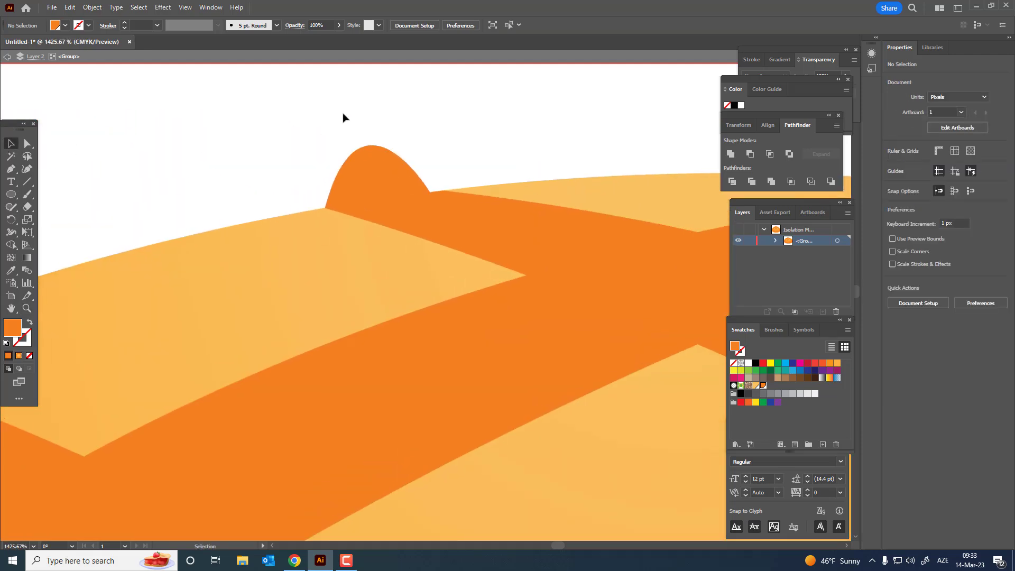
left_click(393, 208)
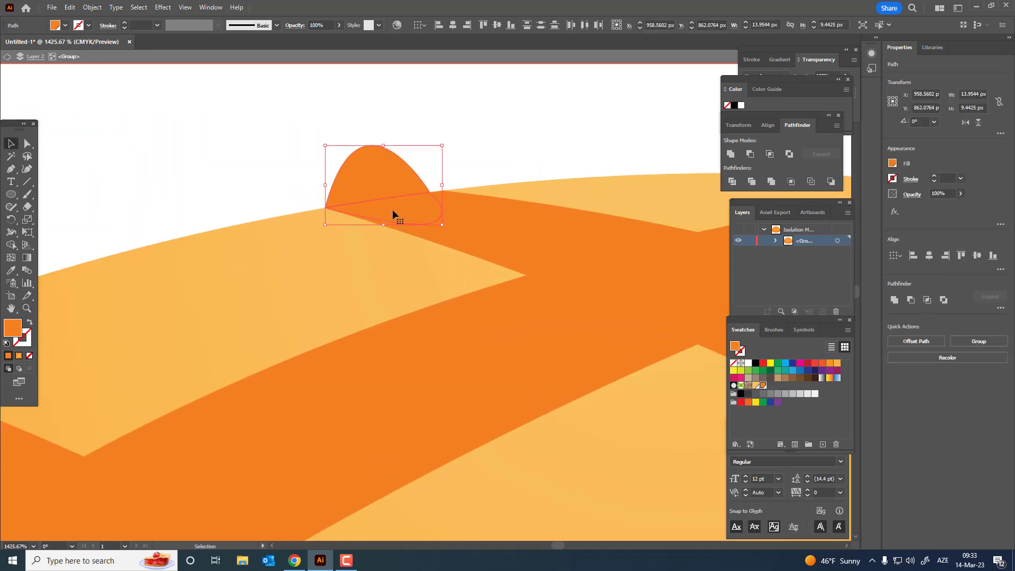
key("Delete")
key("z")
mouse_move(399, 204)
left_mouse_down()
mouse_move(72, 204)
mouse_move(263, 236)
mouse_move(466, 235)
mouse_move(465, 201)
left_mouse_up()
key("v")
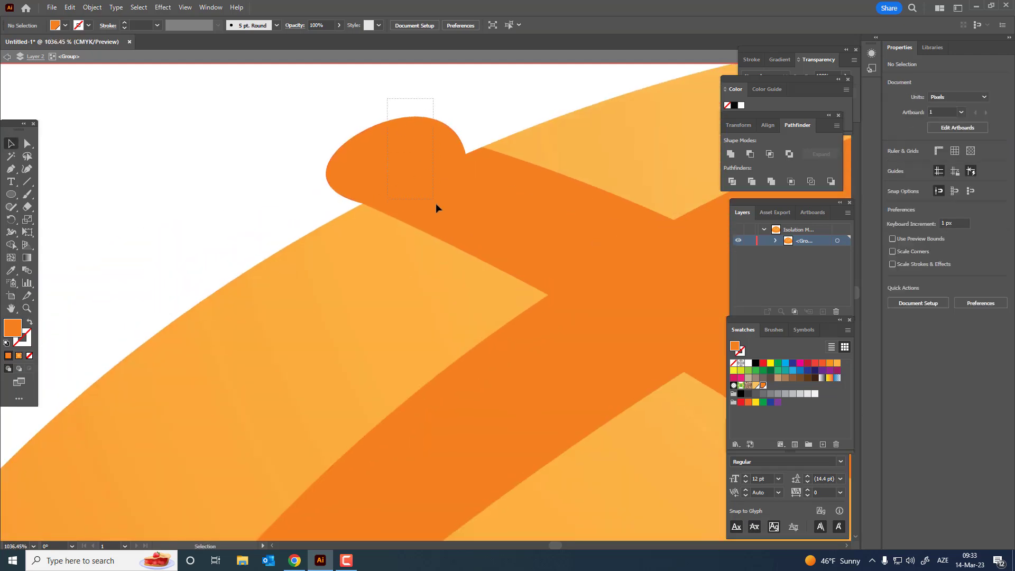
left_click(432, 193)
key("Delete")
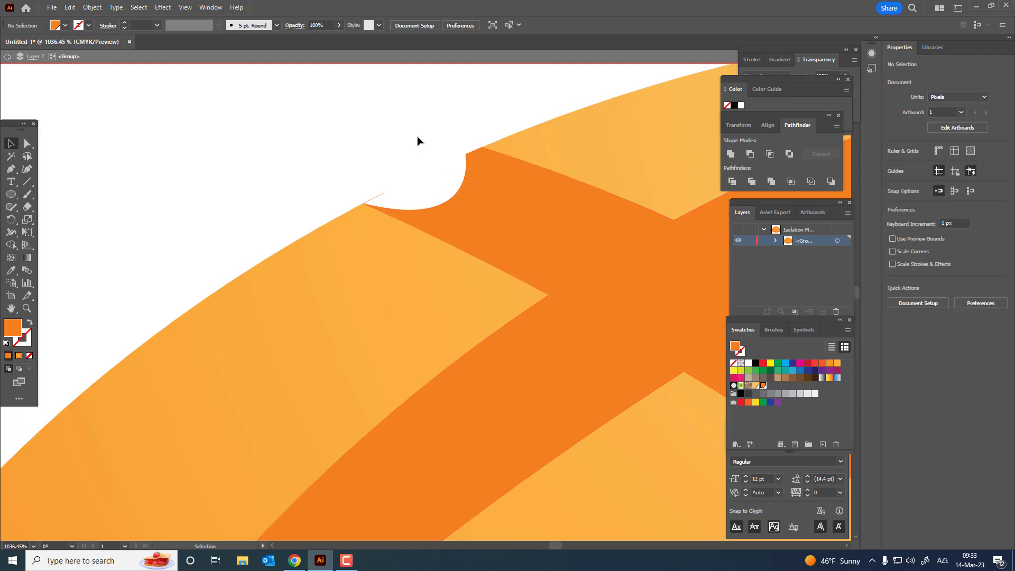
Remove the stray thin line segment and inspect the notch's corner anchors
left_click_drag(388, 202, 356, 191)
key("Delete")
left_click(27, 144)
left_click(468, 155)
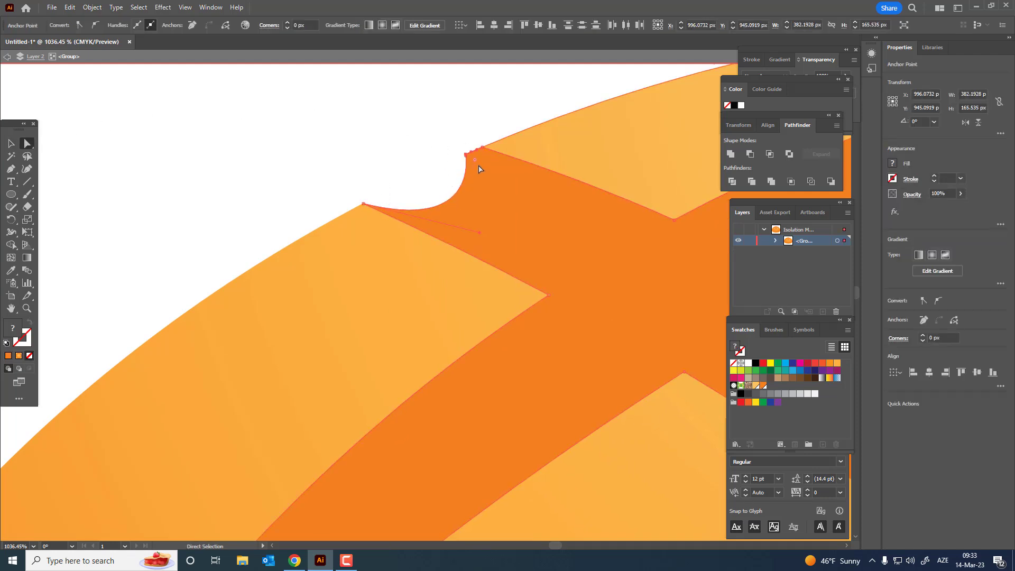
key("z")
left_click(590, 228, "alt")
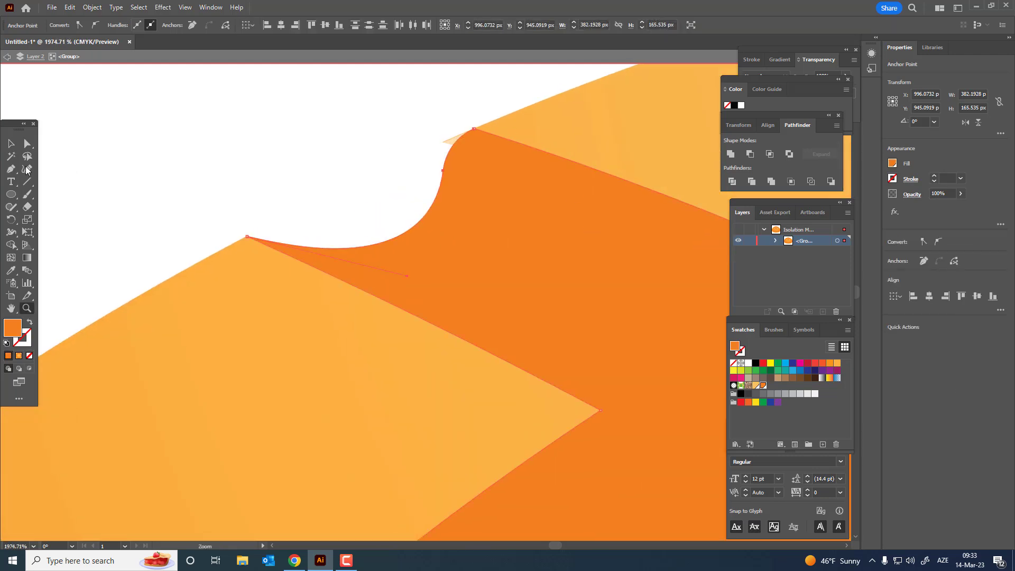
left_click_drag(451, 153, 449, 151)
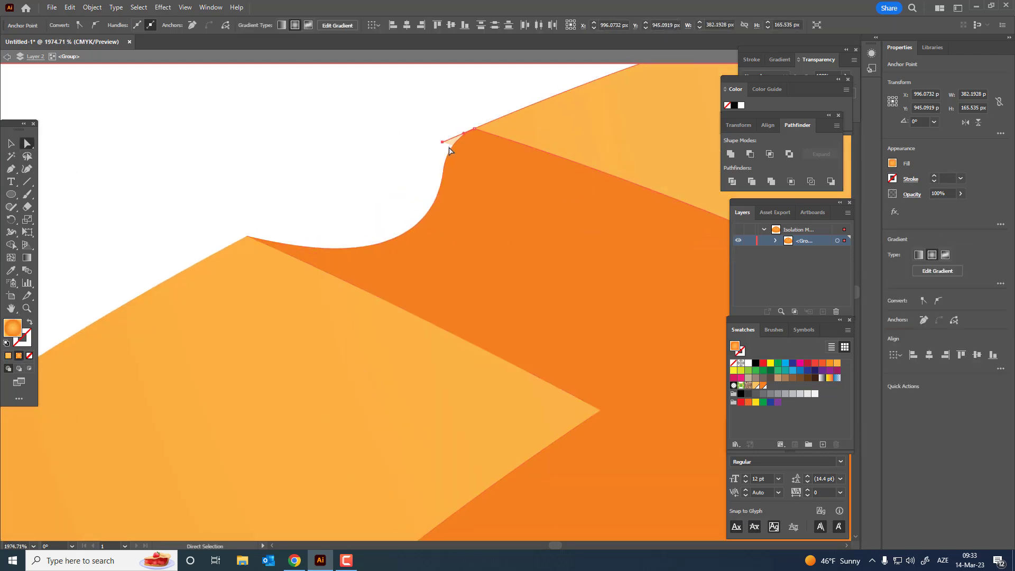
left_click(415, 135)
Zoom out to the whole bun and exit group isolation mode
key("z")
left_click(78, 159, "alt")
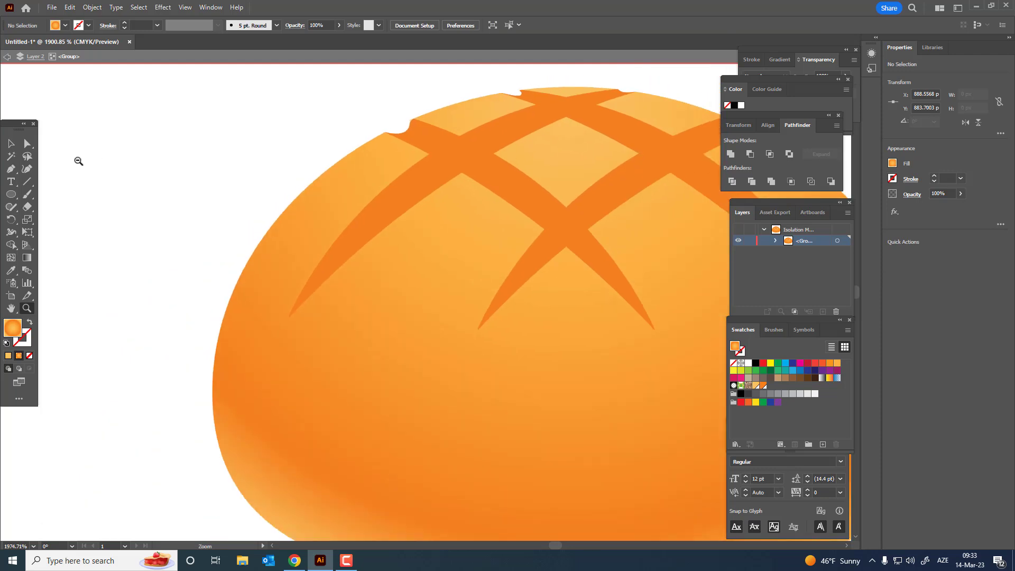
left_click(66, 179, "alt")
left_click(168, 166, "alt")
left_click(8, 143)
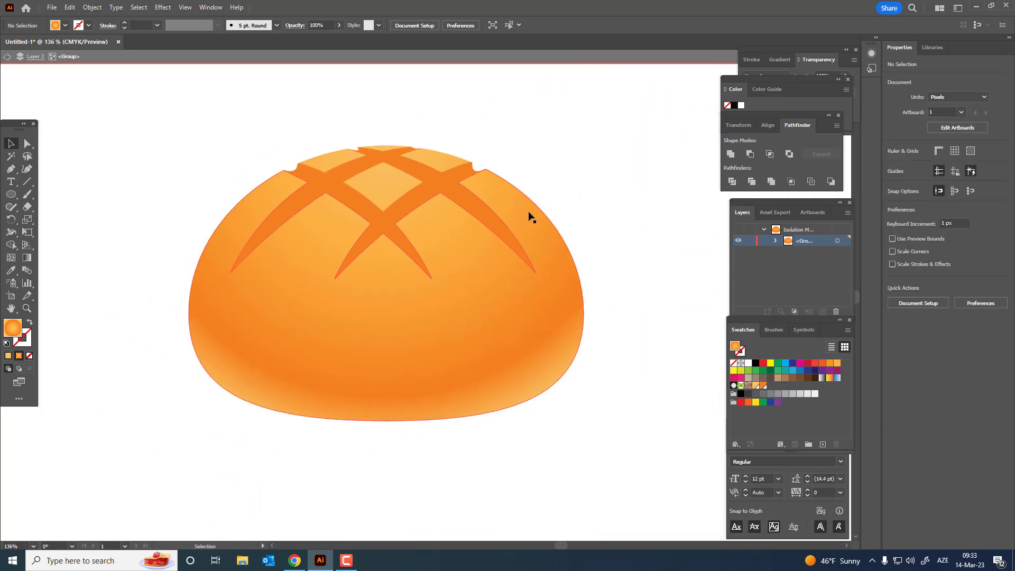
double_click(593, 154)
Shift the crust shape down and to the right, then zoom to fit the bun
left_click_drag(547, 154, 548, 190)
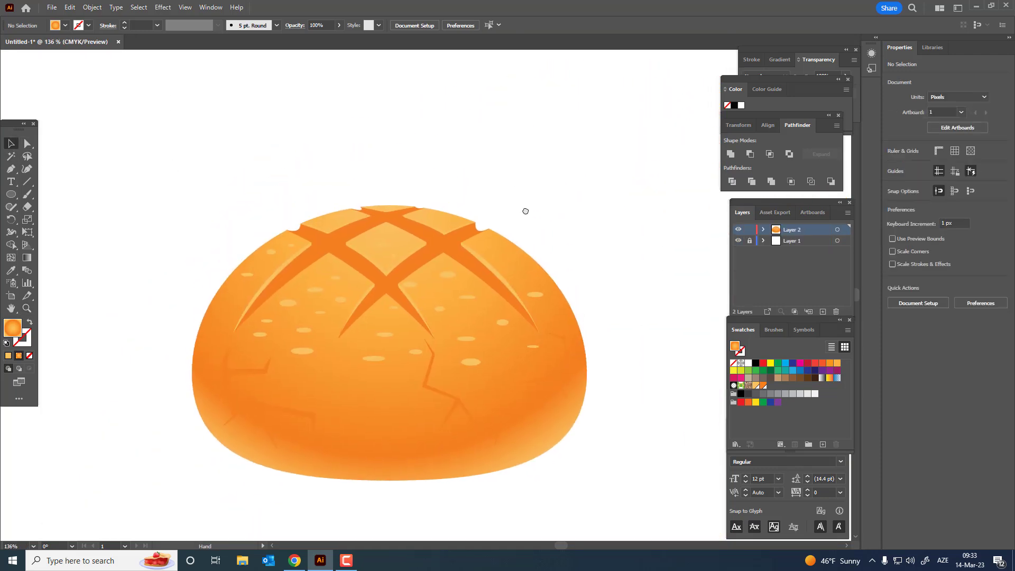
left_click_drag(458, 263, 481, 283)
key("z")
mouse_move(626, 295)
left_mouse_down()
mouse_move(611, 211)
mouse_move(555, 220)
mouse_move(540, 243)
mouse_move(584, 290)
mouse_move(577, 342)
mouse_move(468, 254)
left_mouse_up()
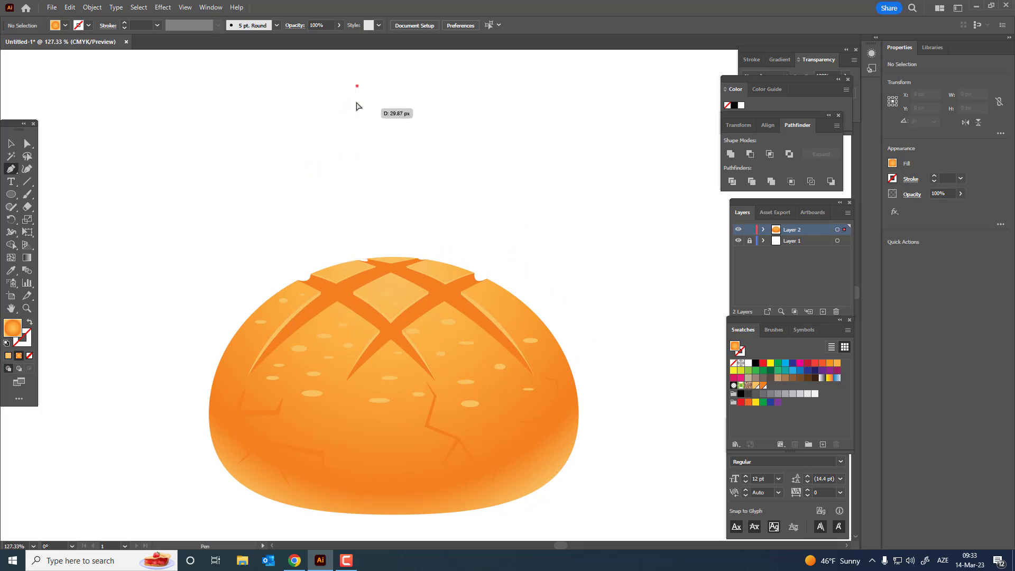
Pen-draw a closed teardrop path over the bun, with smooth anchors and a curled tip
left_click(343, 65)
left_click_drag(347, 163, 301, 200)
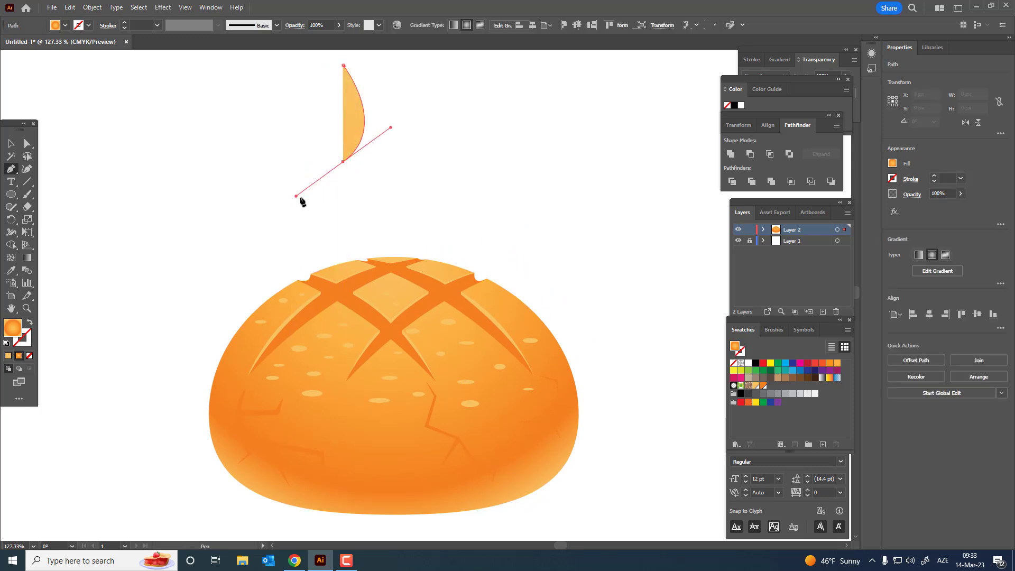
key("ctrl+z")
key("ctrl+z")
left_click(329, 61)
left_click_drag(353, 129, 324, 173)
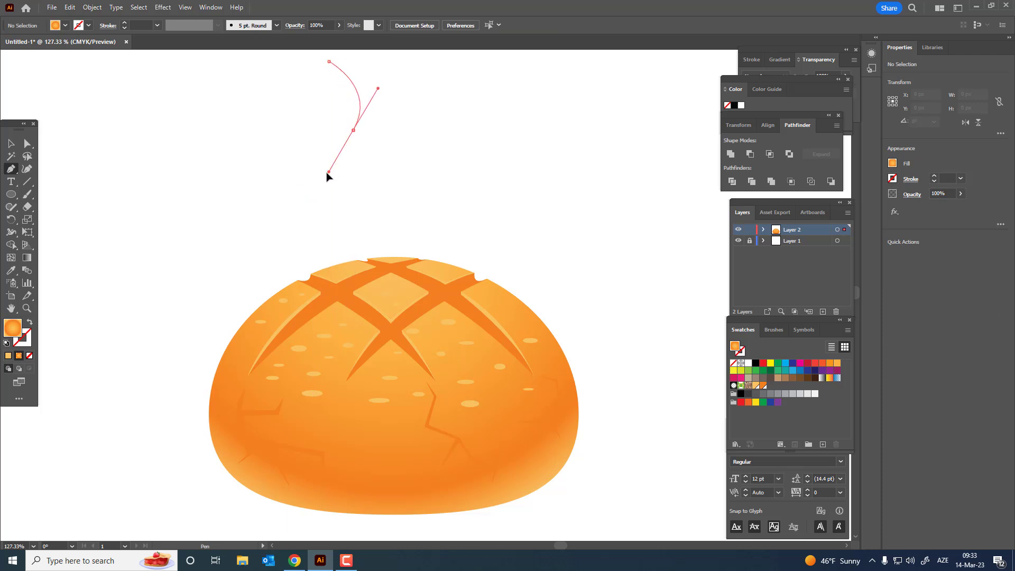
left_click_drag(210, 399, 225, 457)
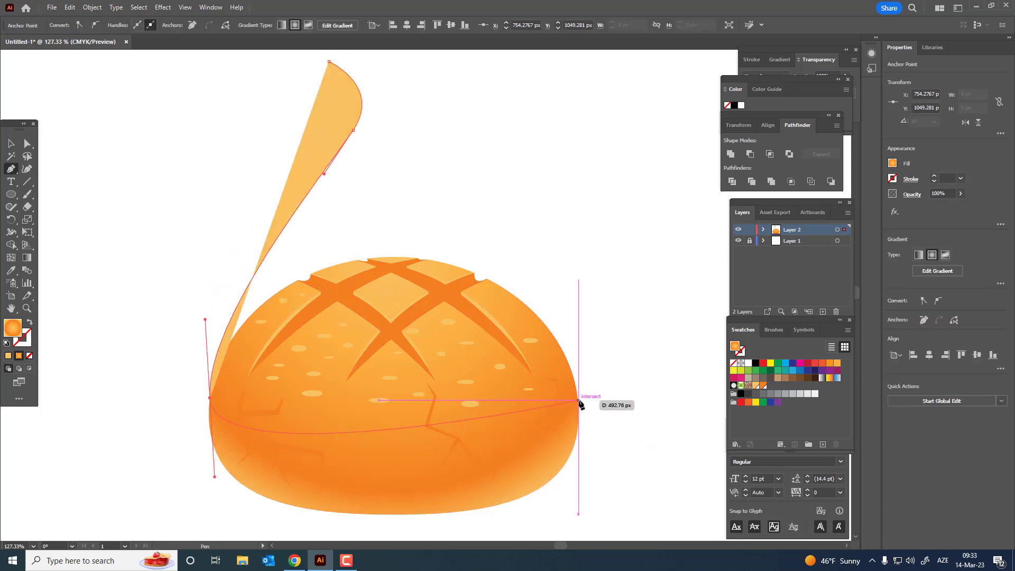
left_click_drag(579, 410, 612, 325)
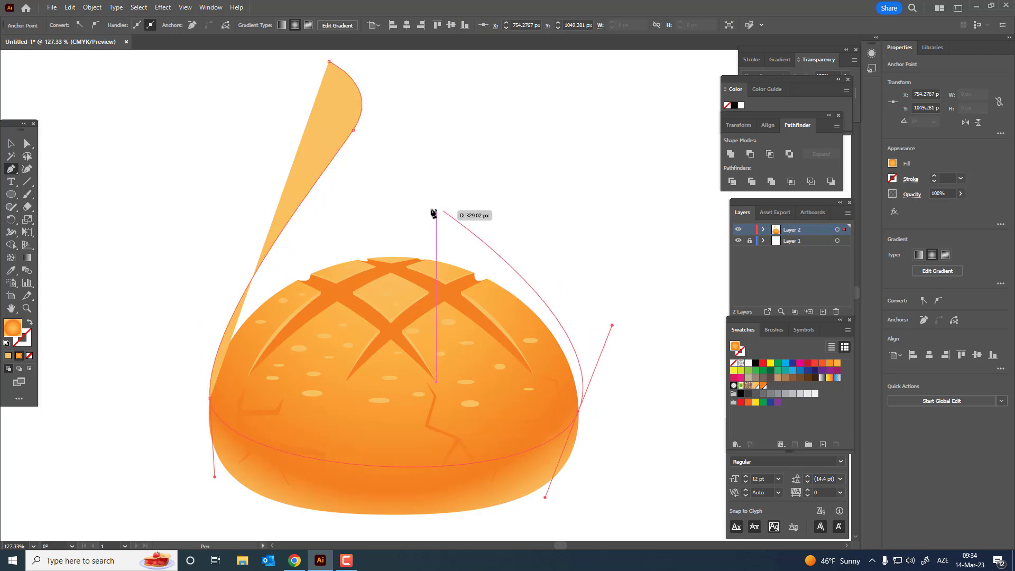
left_click_drag(412, 208, 389, 171)
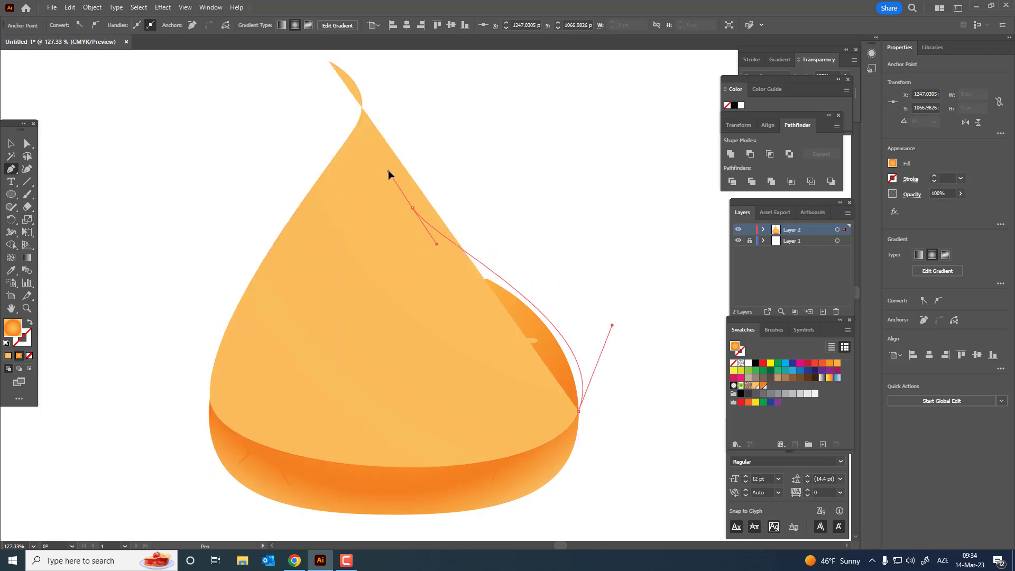
left_click_drag(329, 62, 268, 54)
Zoom out to see the whole teardrop and select it
scroll(268, 54, "up", 3)
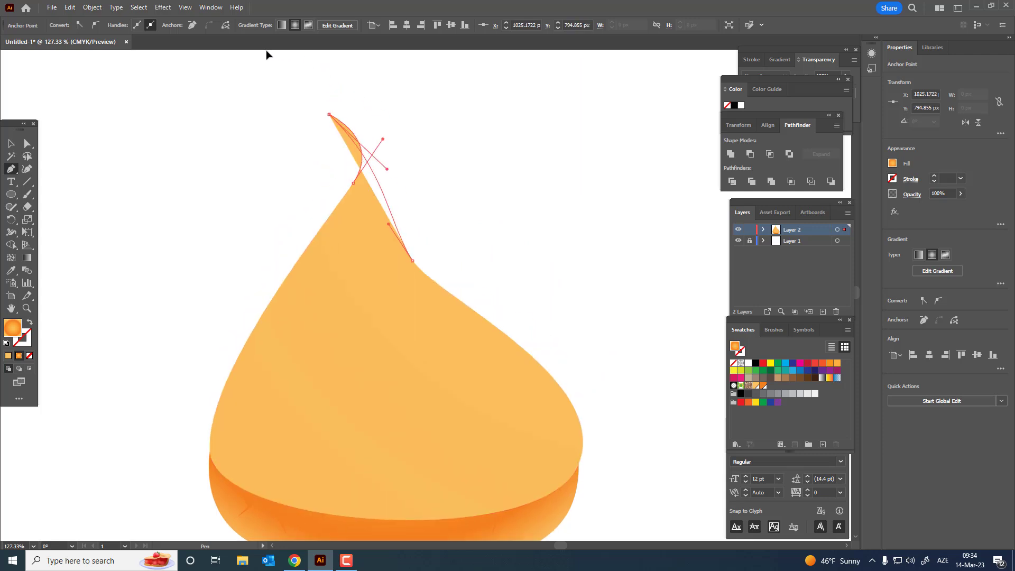
key("z")
scroll(375, 256, "down", 5)
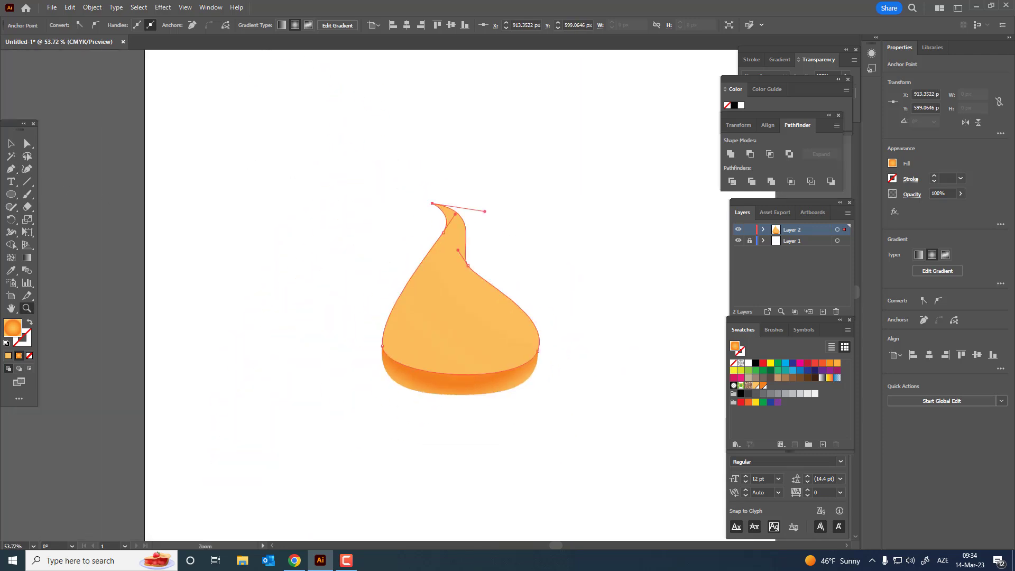
left_click(11, 144)
left_click(529, 374)
Set the teardrop's opacity to 40% and send it behind the bun
left_click(515, 337)
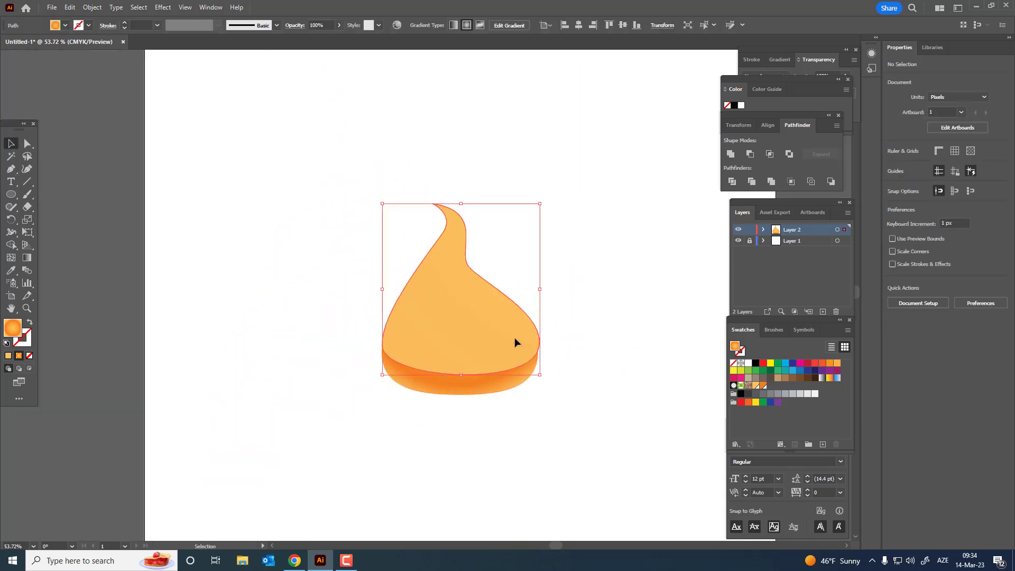
left_click(339, 26)
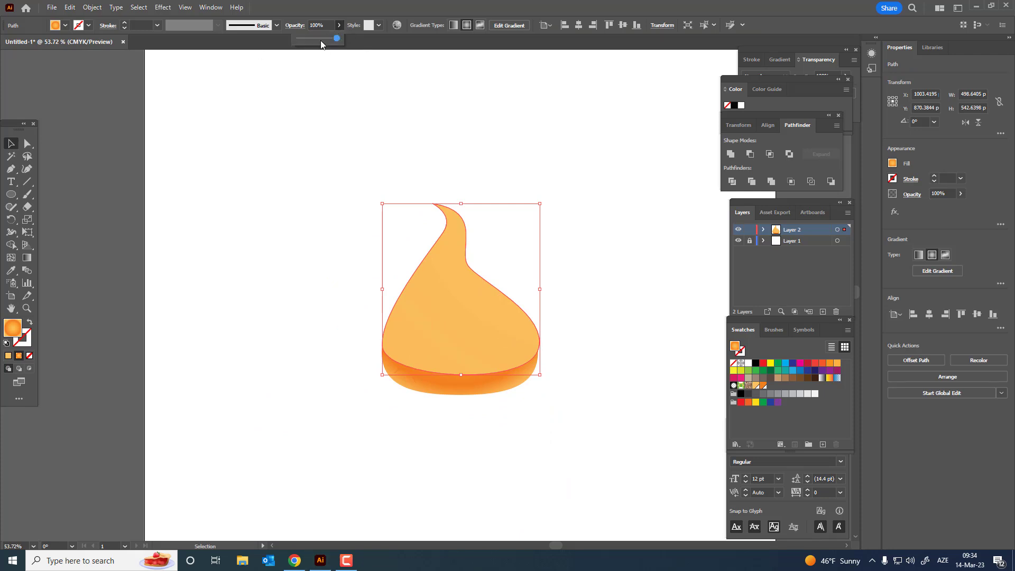
left_click_drag(338, 38, 326, 55)
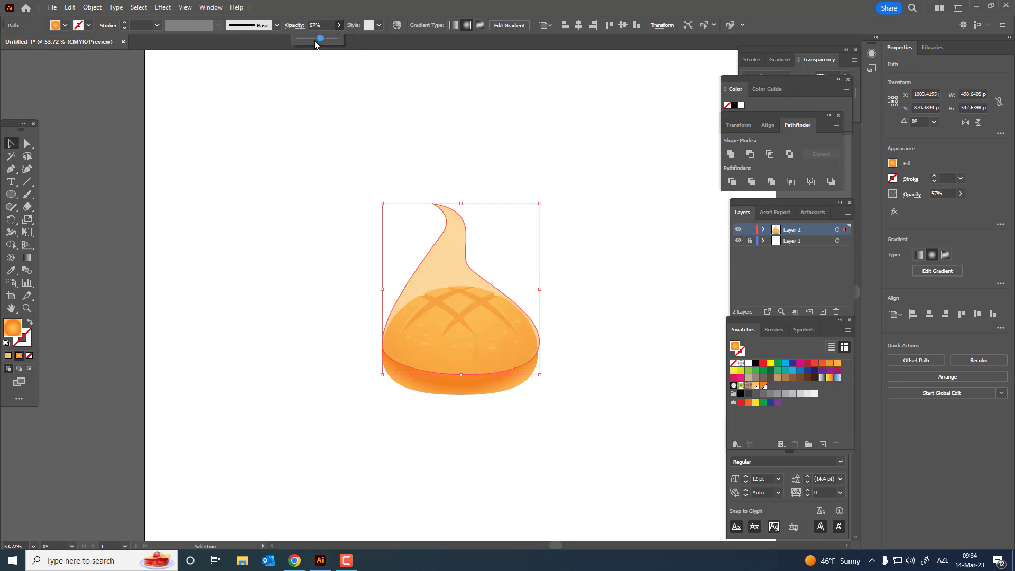
left_click(93, 7)
left_click(260, 66)
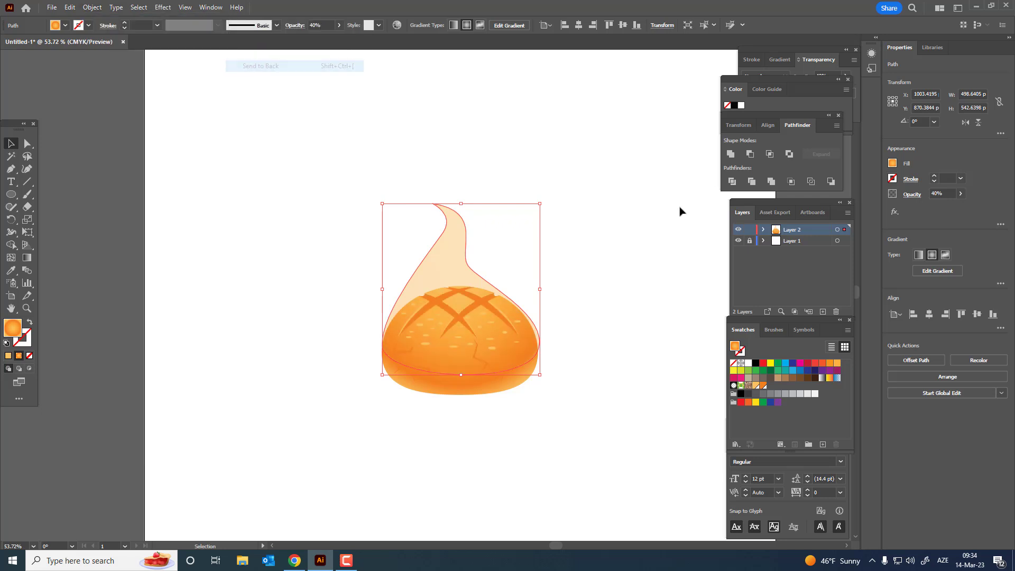
Zoom in and use the Curvature tool to bulge the plume's right curve toward the bun's edge
left_click(680, 211)
key("z")
left_click_drag(544, 335, 448, 336)
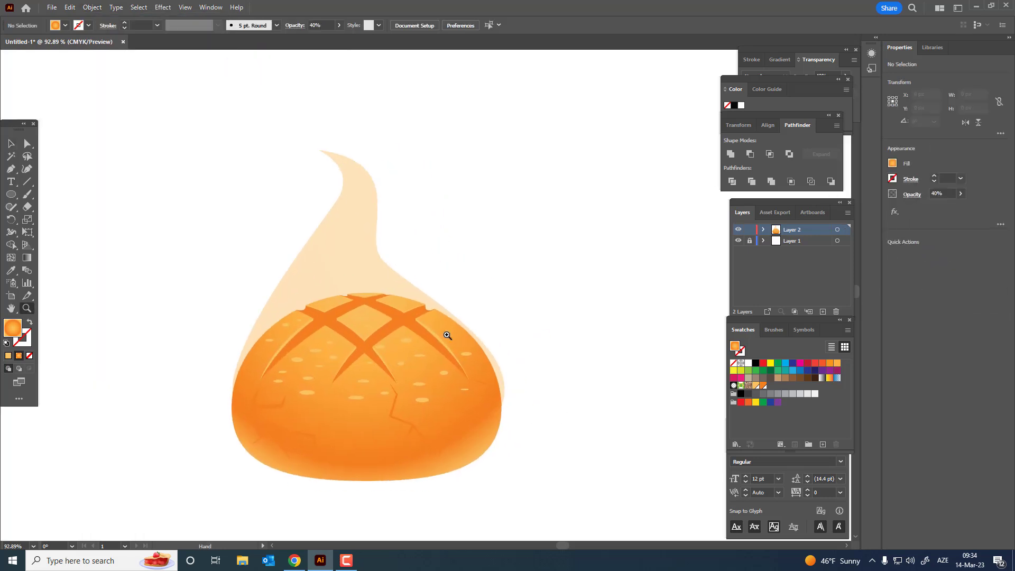
left_click(11, 143)
left_click(365, 275)
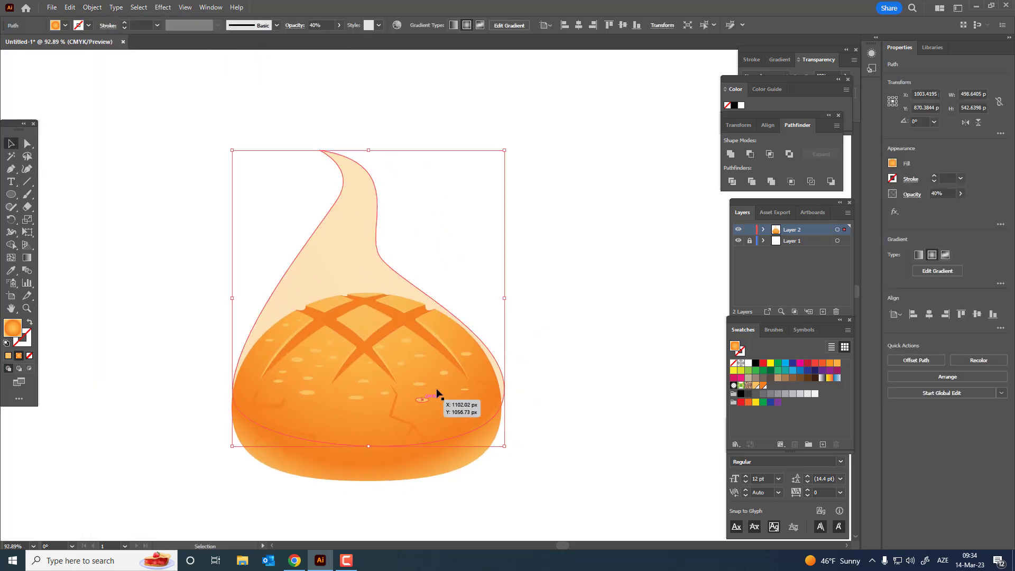
left_click(27, 169)
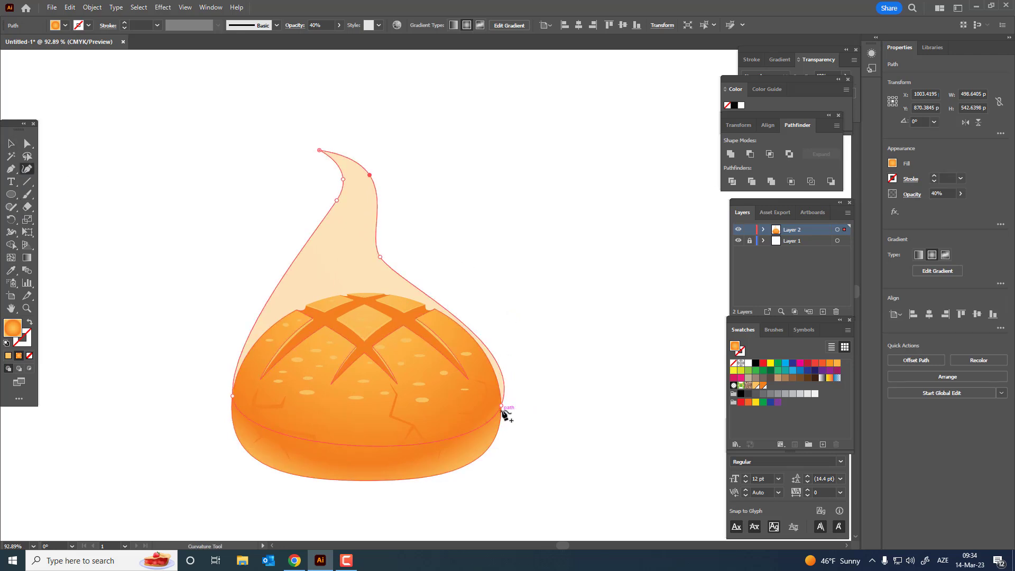
left_click_drag(502, 406, 500, 409)
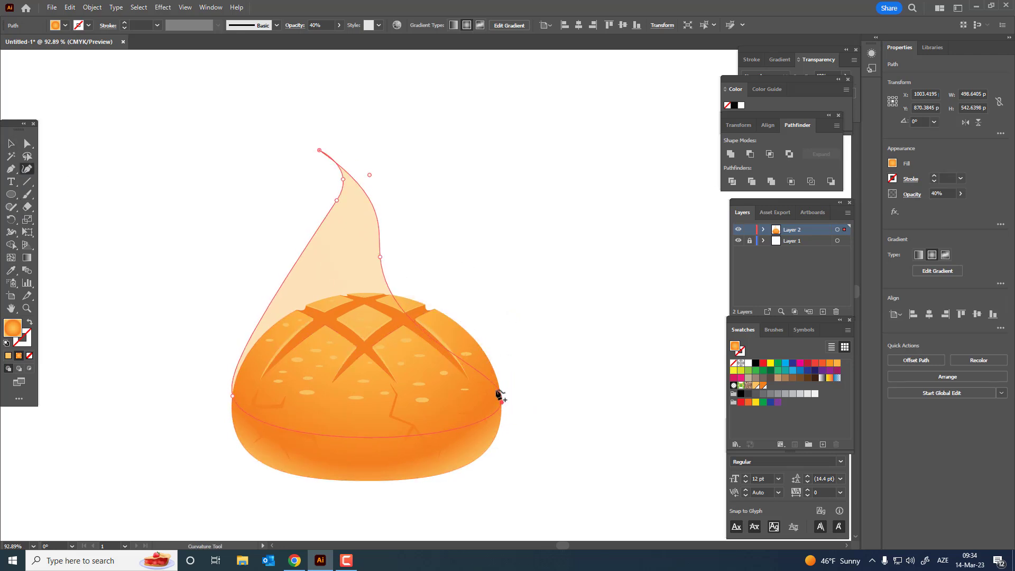
left_click_drag(476, 365, 483, 343)
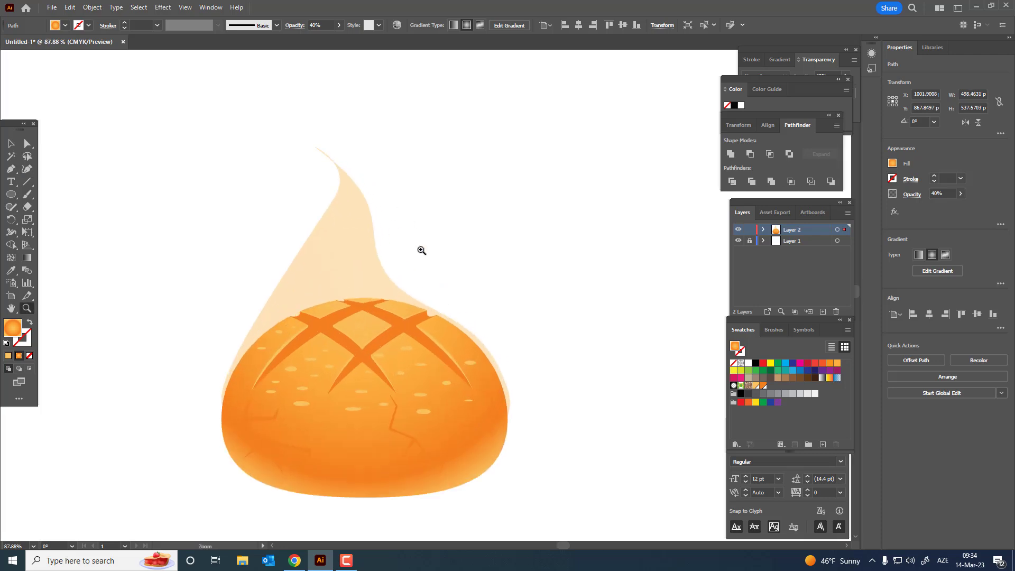
left_click(402, 210)
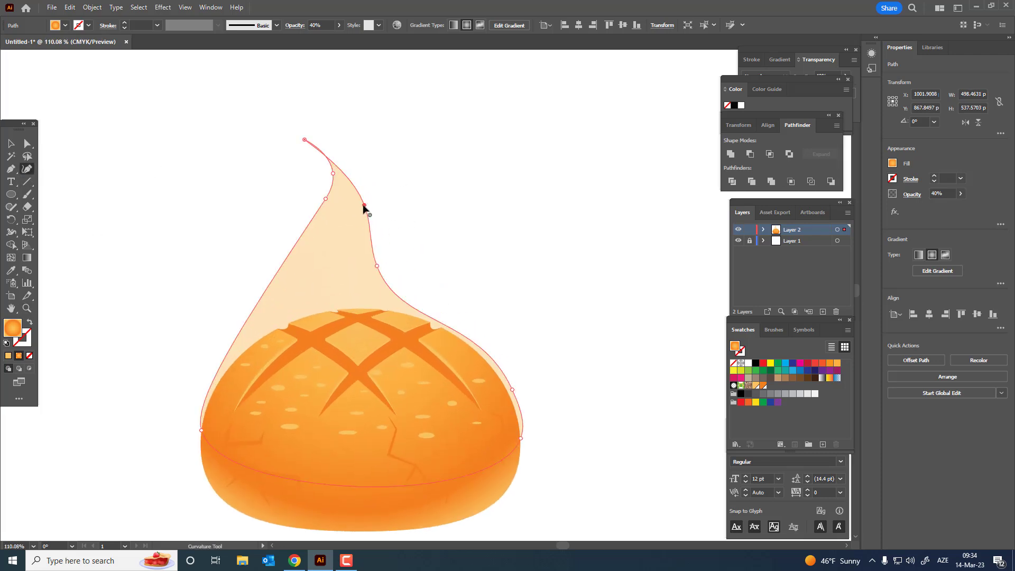
mouse_move(364, 208)
left_mouse_down()
mouse_move(362, 184)
mouse_move(340, 221)
left_mouse_up()
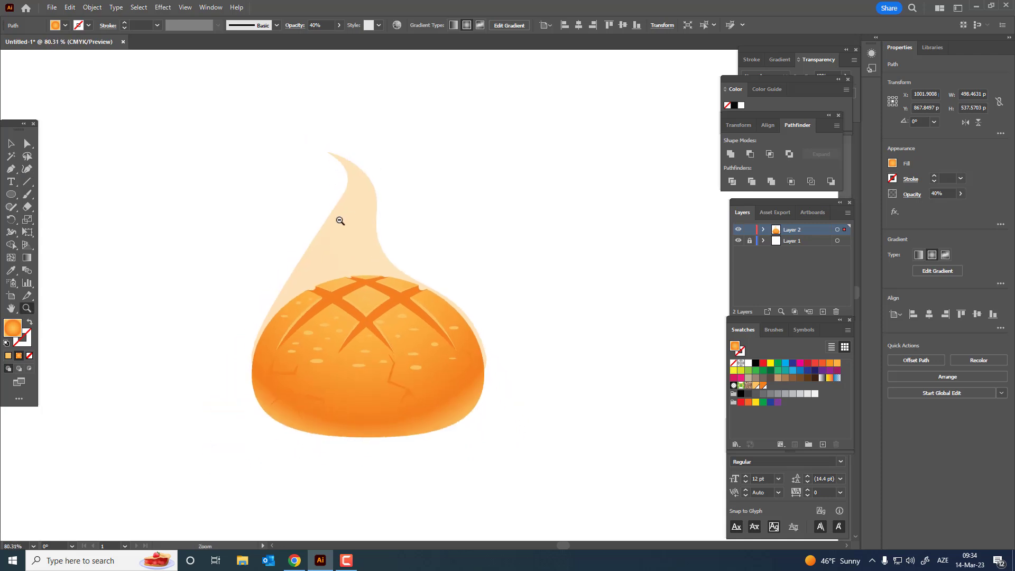
Pull the plume's bottom, right and left points down and outward to wrap the bun
left_click(10, 144)
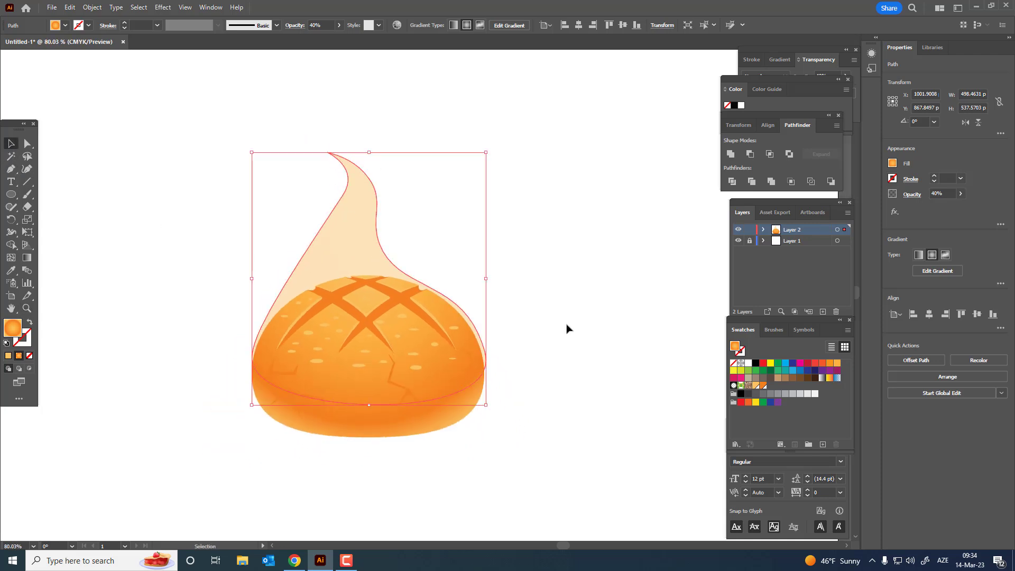
left_click(581, 325)
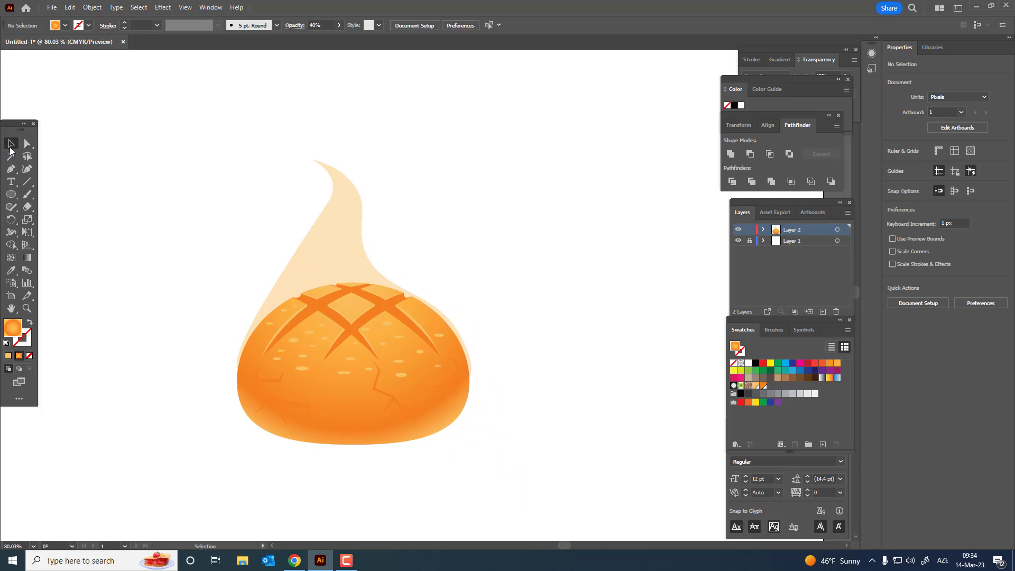
left_click(328, 253)
left_click(27, 169)
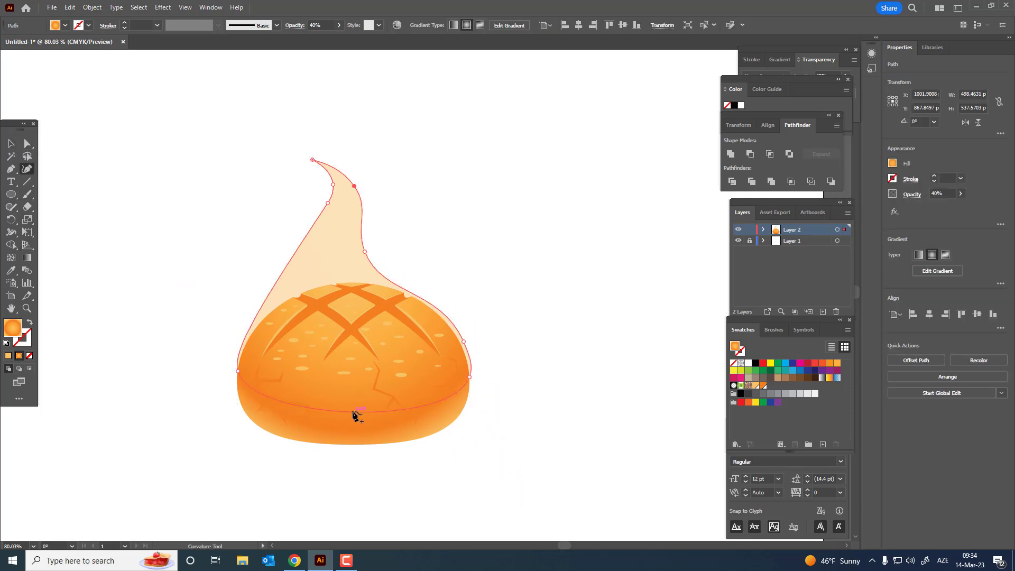
left_click_drag(363, 438, 363, 450)
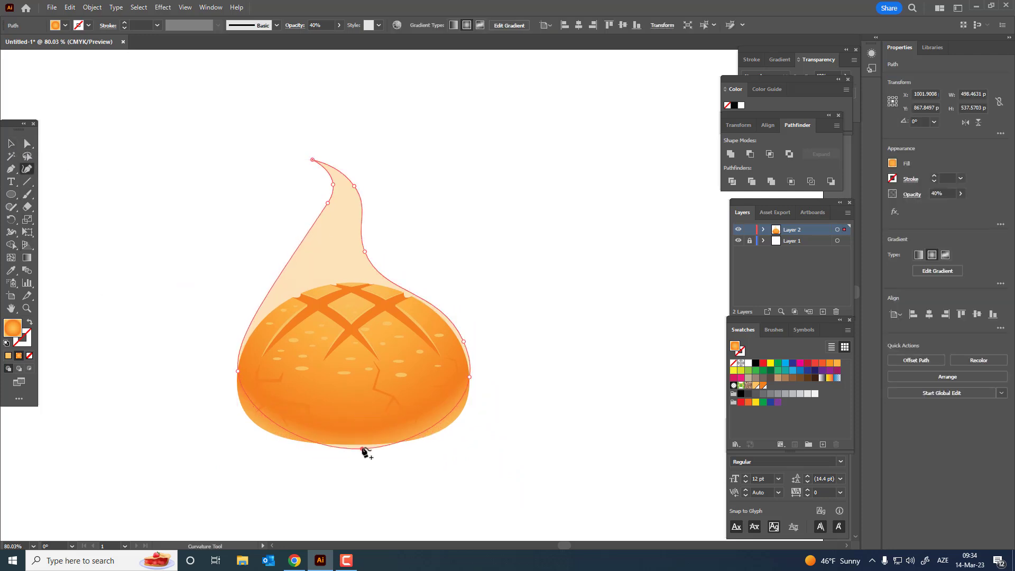
left_click_drag(469, 377, 467, 409)
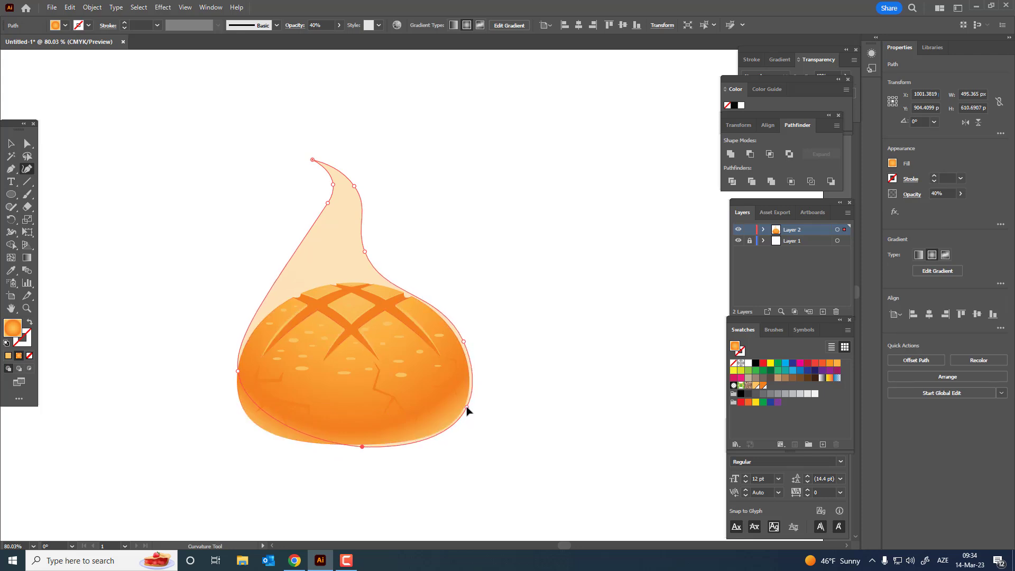
left_click_drag(238, 371, 239, 410)
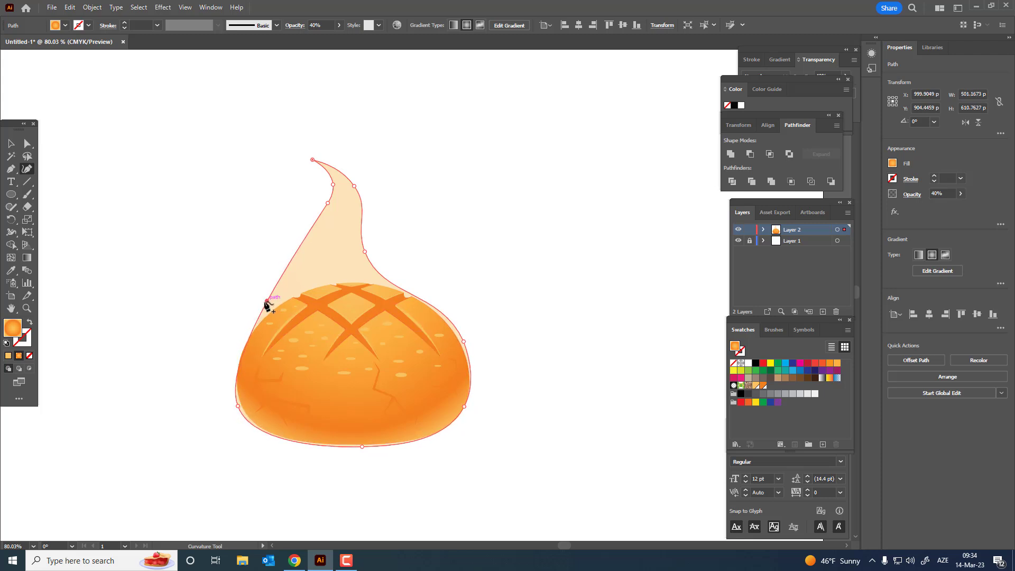
left_click_drag(266, 300, 251, 328)
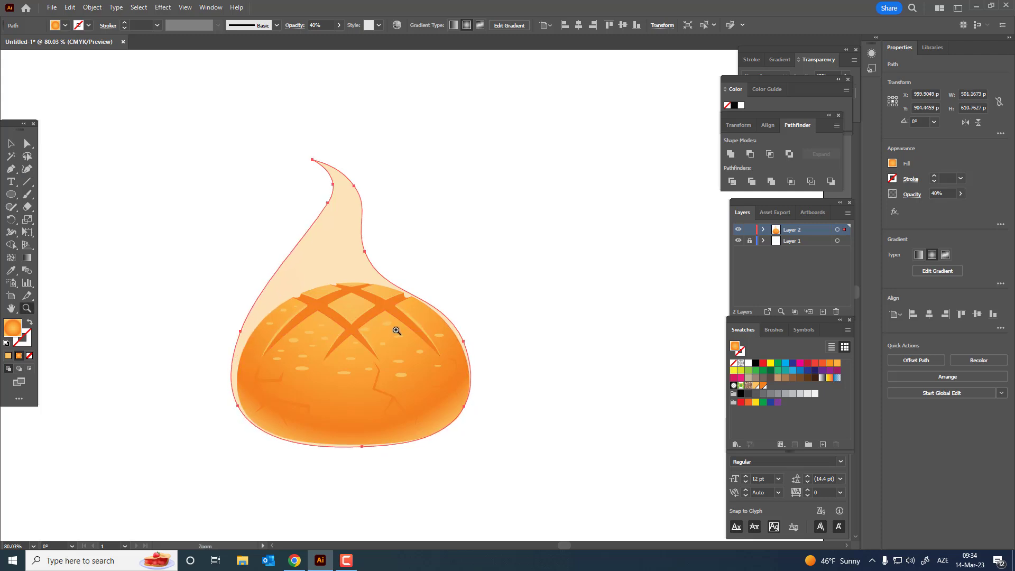
Add a Curvature point to round the plume's right shoulder
scroll(397, 330, "up", 2)
left_click(27, 169)
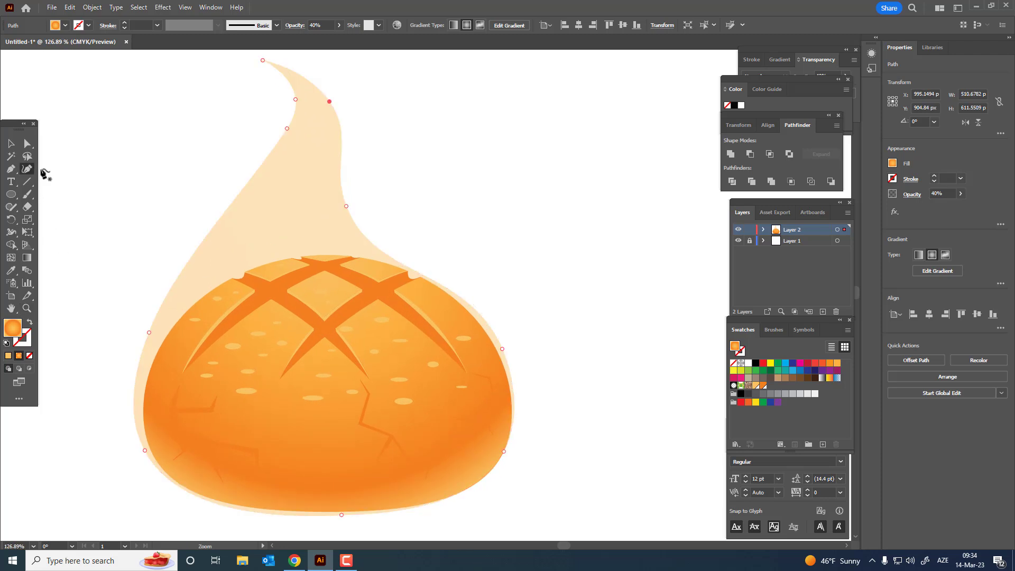
left_click_drag(385, 254, 452, 290)
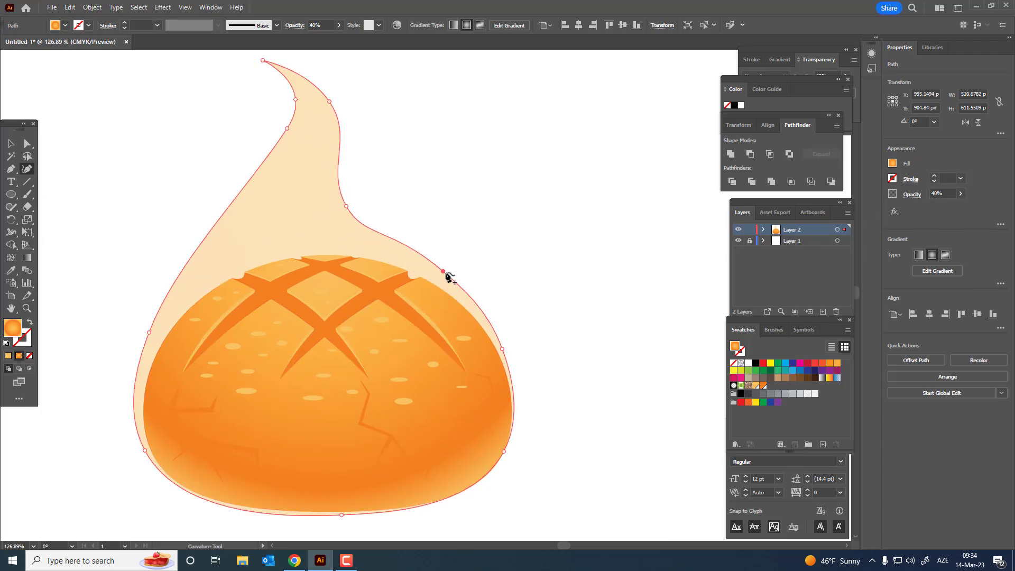
scroll(373, 224, "down", 2)
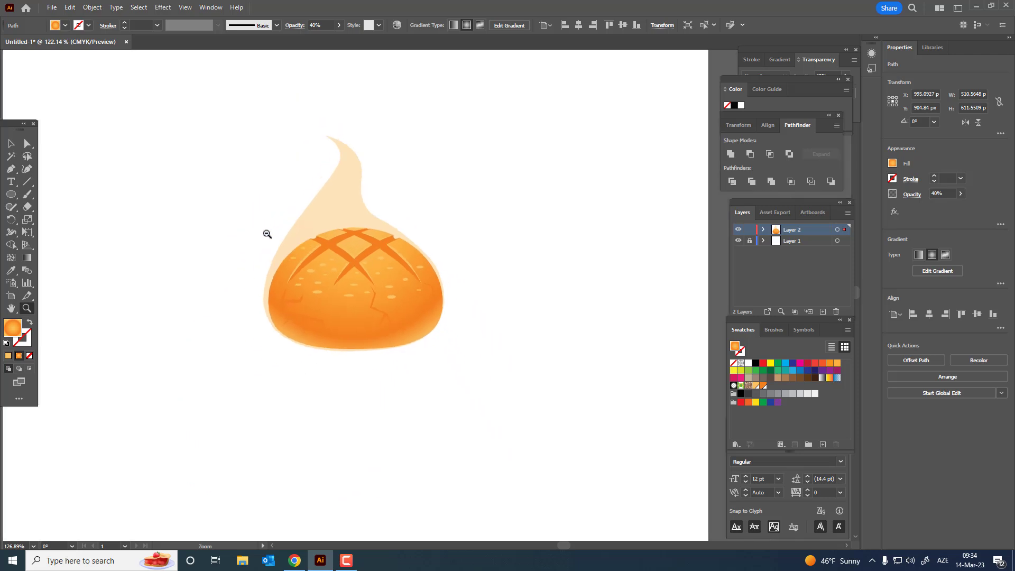
scroll(265, 231, "up", 2)
scroll(340, 204, "up", 3)
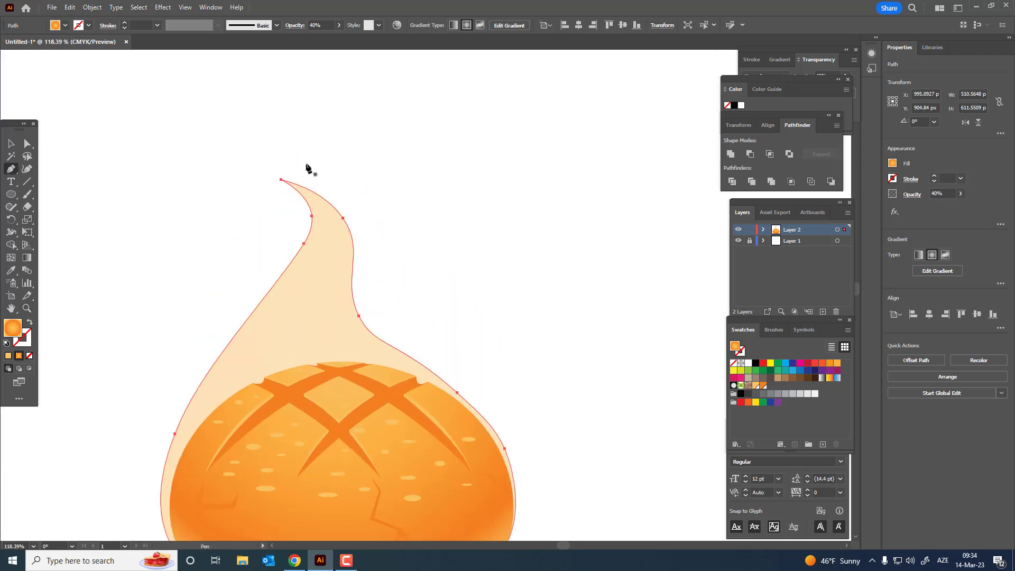
Draw a small teardrop droplet, eyedrop the plume's fill, and place it near the tip
left_click(274, 164)
left_click_drag(264, 127, 289, 130)
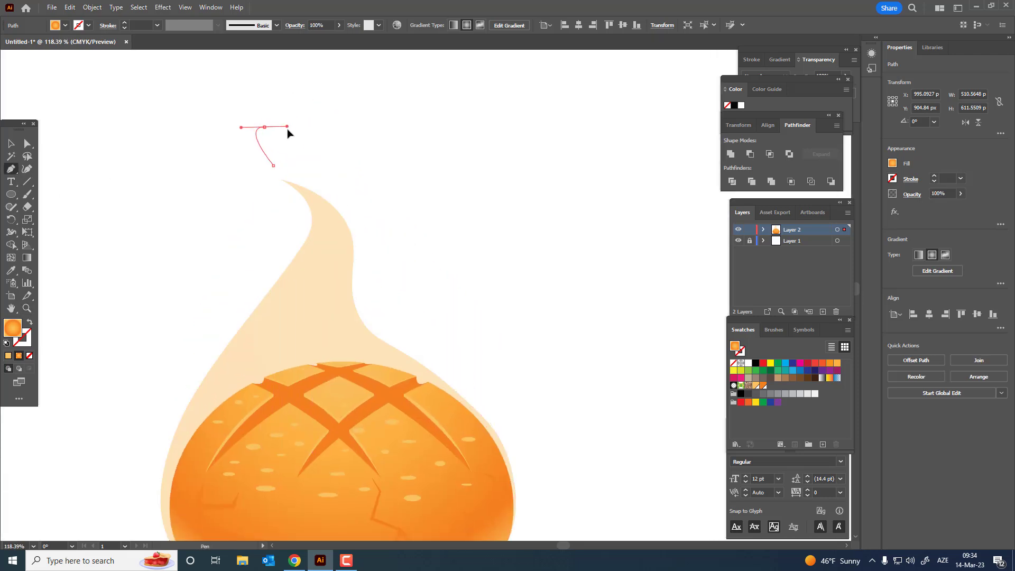
left_click(273, 165)
scroll(263, 244, "down", 3)
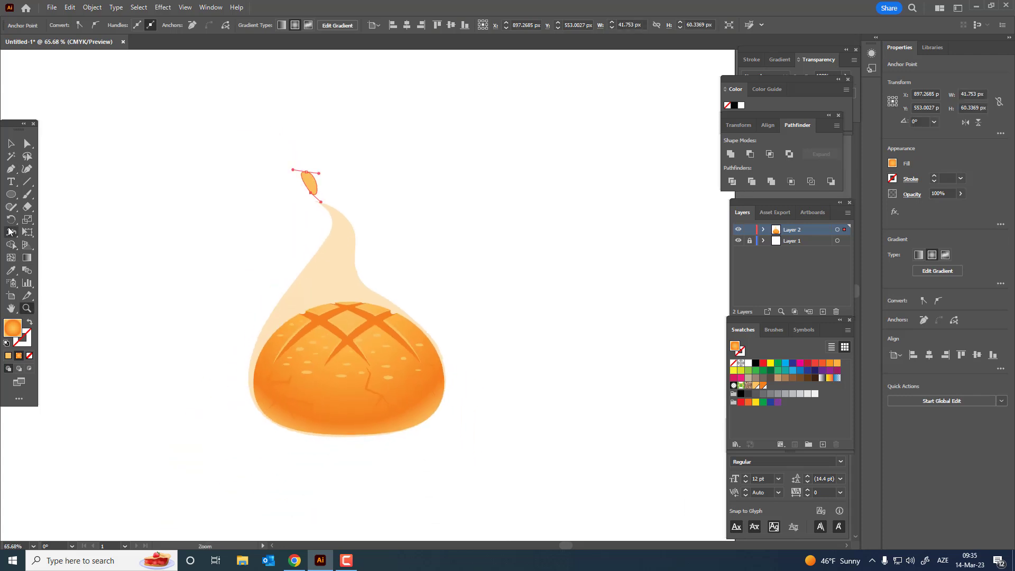
left_click(11, 270)
scroll(361, 254, "down", 2)
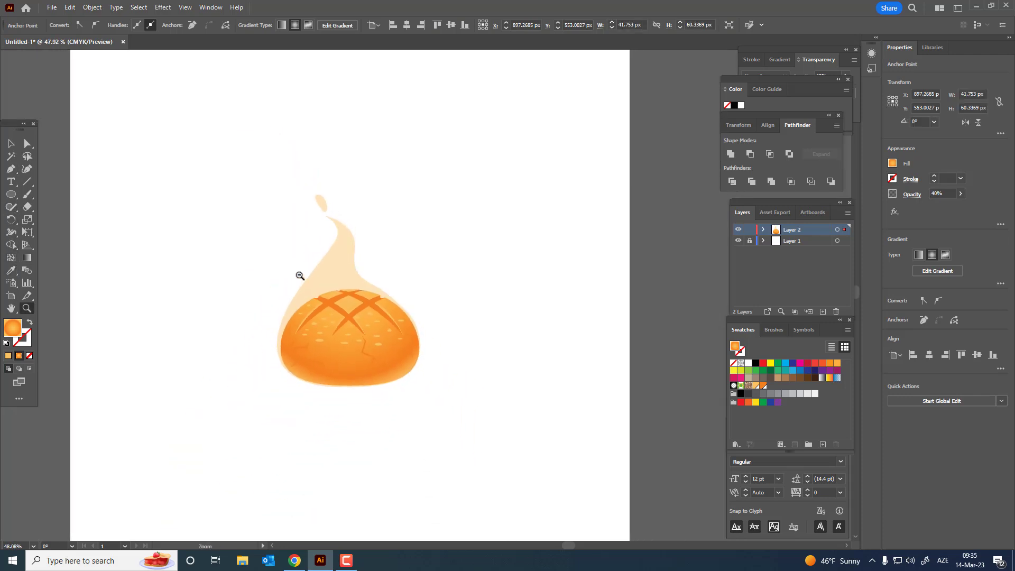
scroll(297, 276, "up", 4)
scroll(367, 177, "up", 3)
scroll(334, 241, "up", 2)
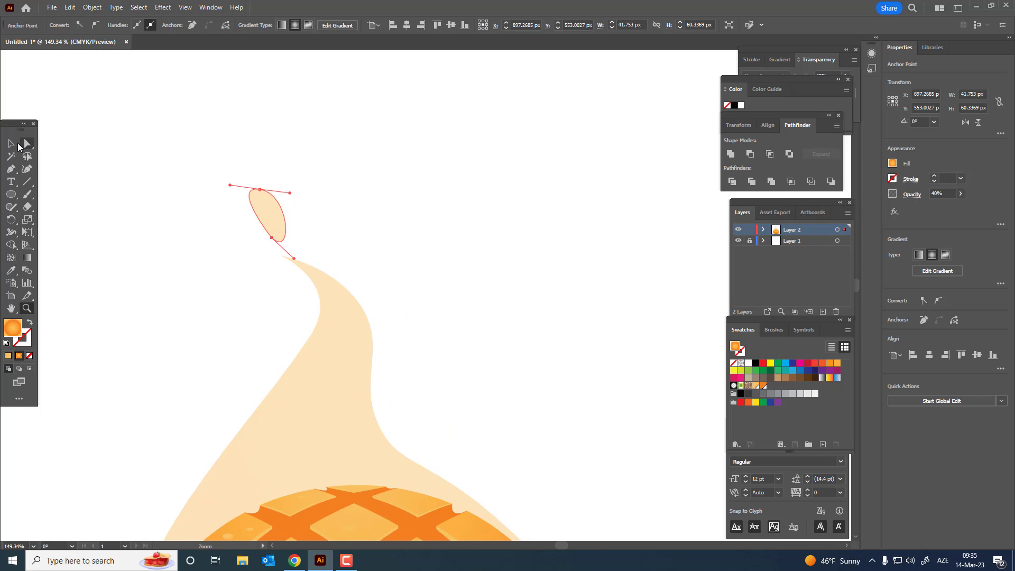
mouse_move(283, 216)
left_mouse_down()
mouse_move(256, 222)
mouse_move(275, 220)
left_mouse_up()
left_click(310, 231)
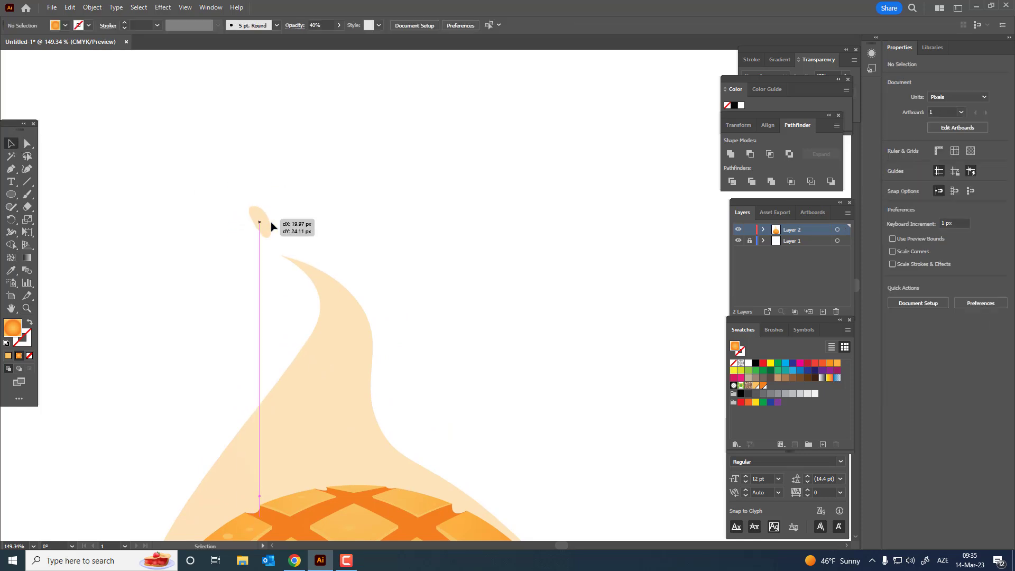
Draw a second small droplet above the tip with the plume's translucent fill
scroll(264, 214, "down", 1)
scroll(265, 214, "down", 2)
scroll(335, 211, "up", 1)
scroll(333, 229, "up", 1)
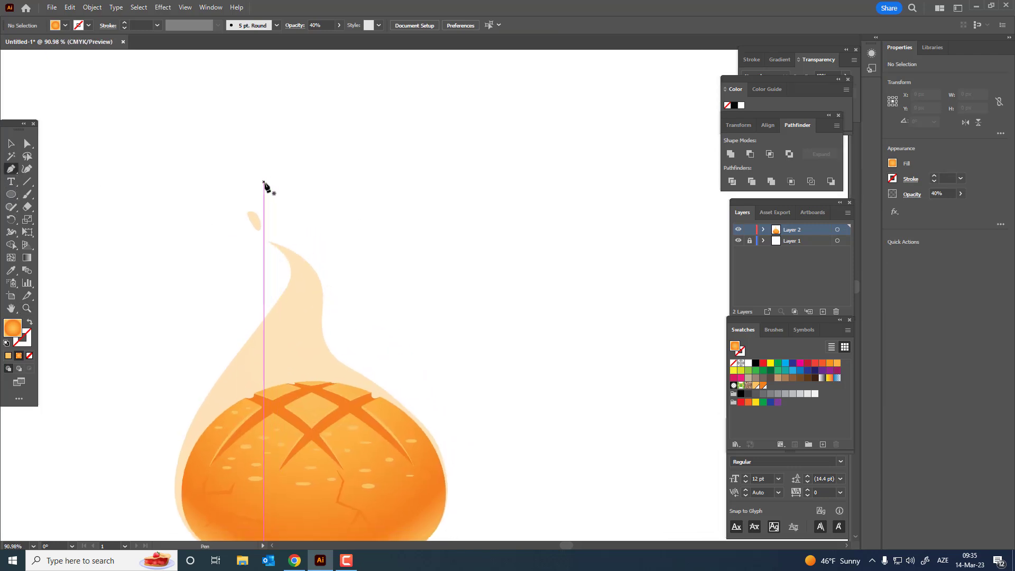
left_click(264, 182)
left_click_drag(264, 198, 270, 202)
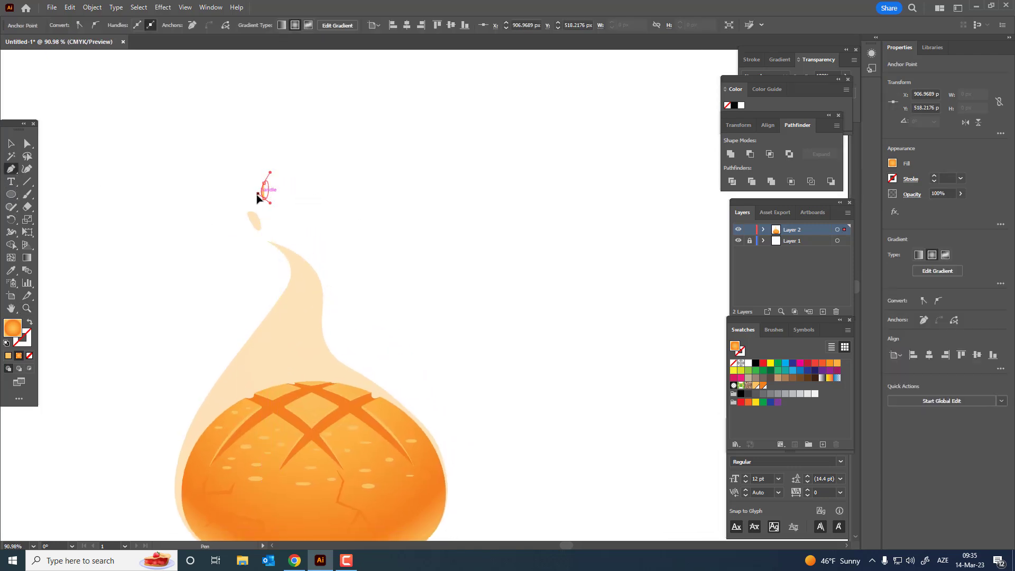
scroll(296, 222, "down", 2)
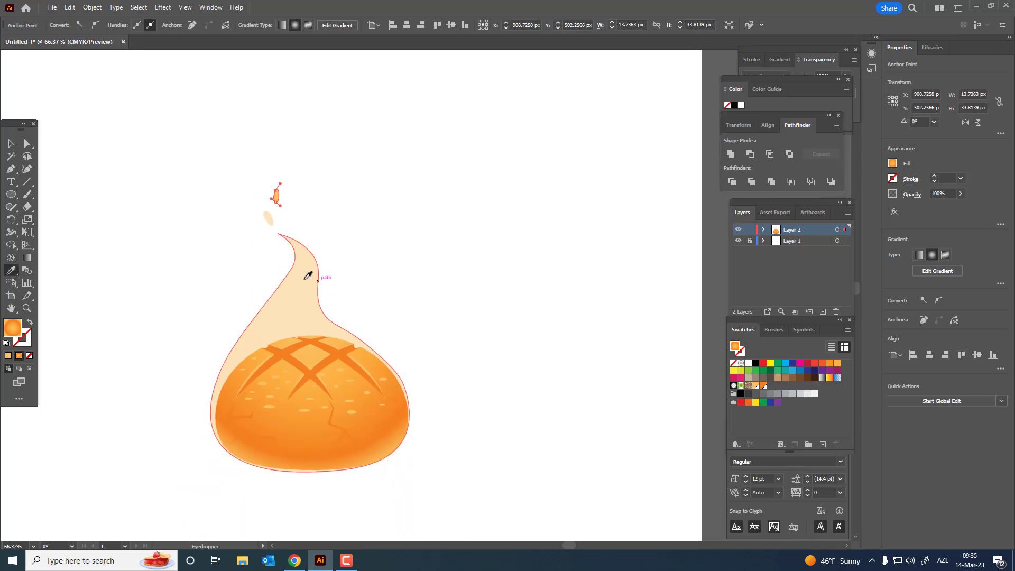
key("4")
scroll(324, 209, "up", 1)
scroll(324, 208, "up", 1)
scroll(264, 200, "up", 8)
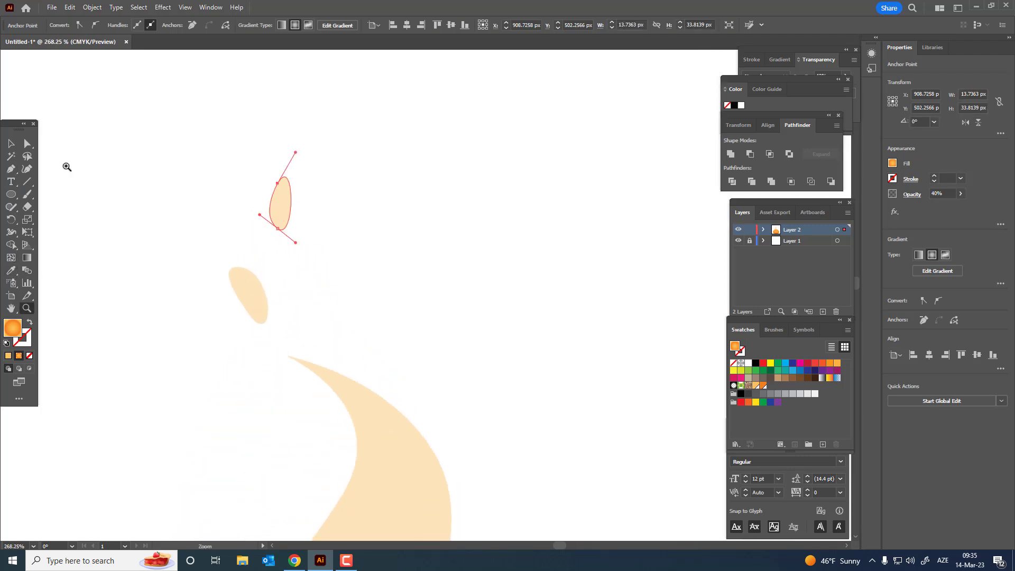
Reflect the lower droplet across the vertical axis and reposition both droplets
left_click(12, 146)
left_click(262, 307)
right_click(256, 296)
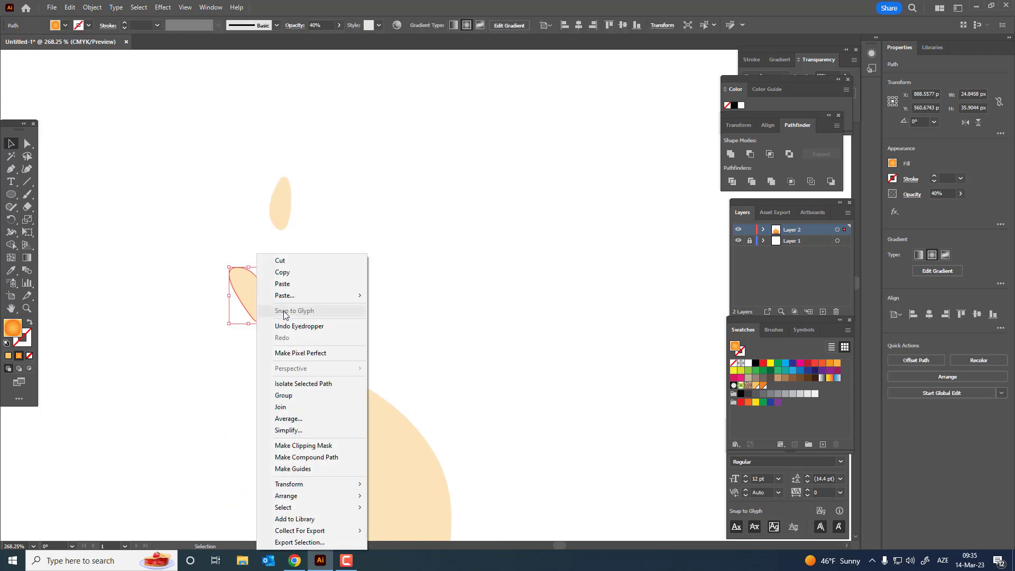
left_click(449, 429)
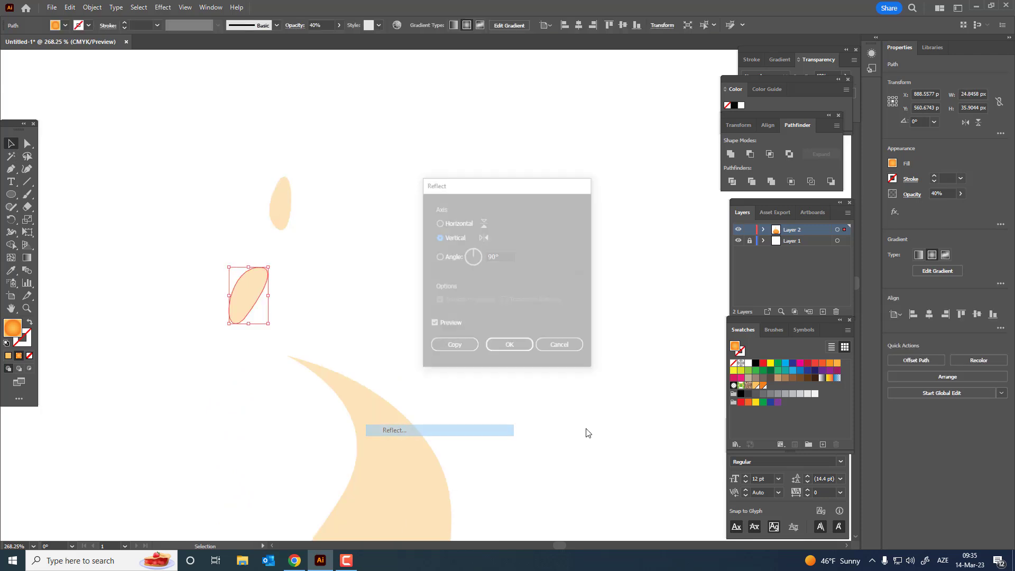
left_click(509, 347)
left_click_drag(236, 292, 252, 305)
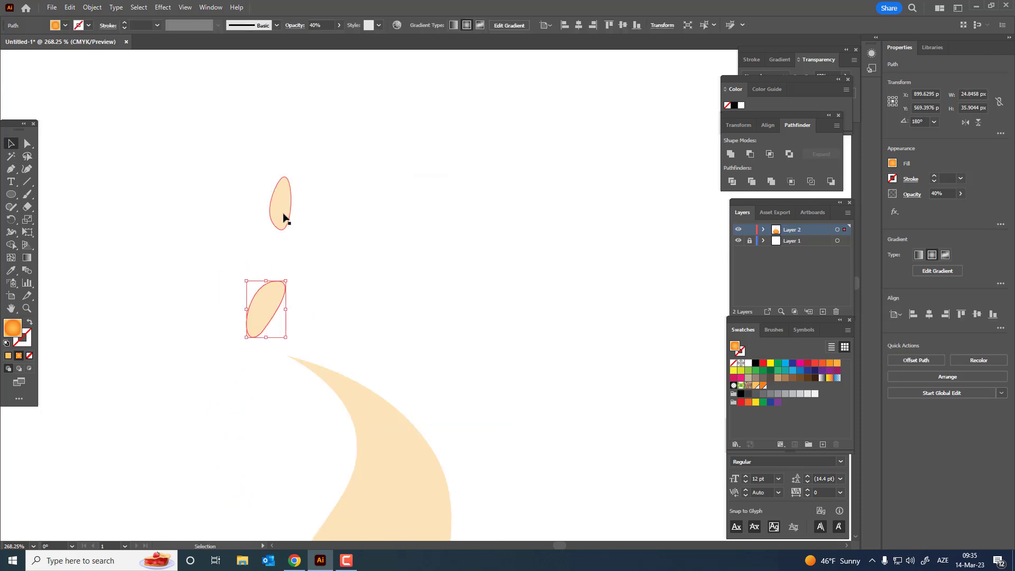
left_click_drag(283, 220, 323, 259)
key("ctrl+0")
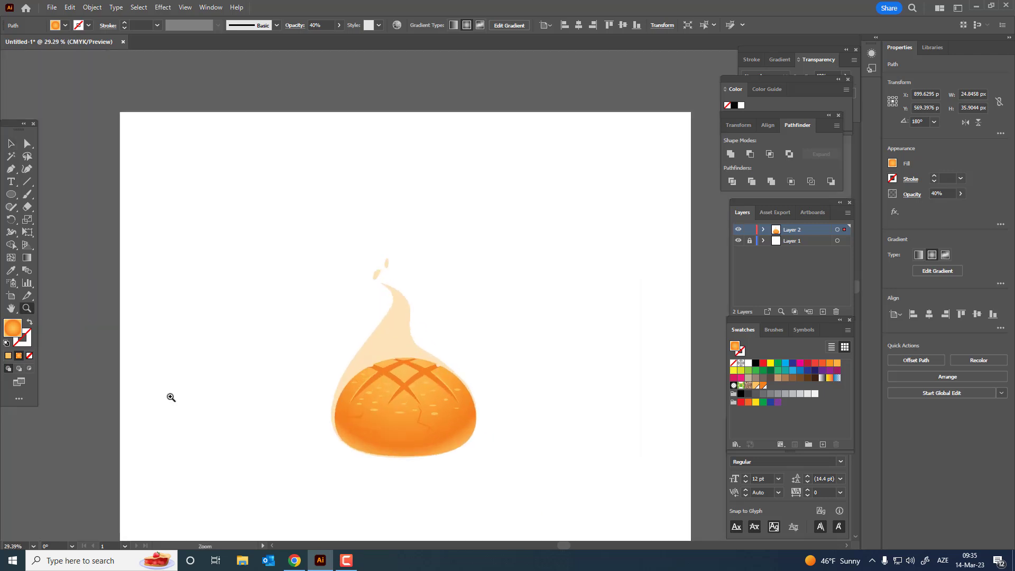
Pen-draw a narrow wisp right of the plume and eyedrop the plume's pale fill onto it
scroll(243, 344, "up", 3)
scroll(244, 344, "up", 1)
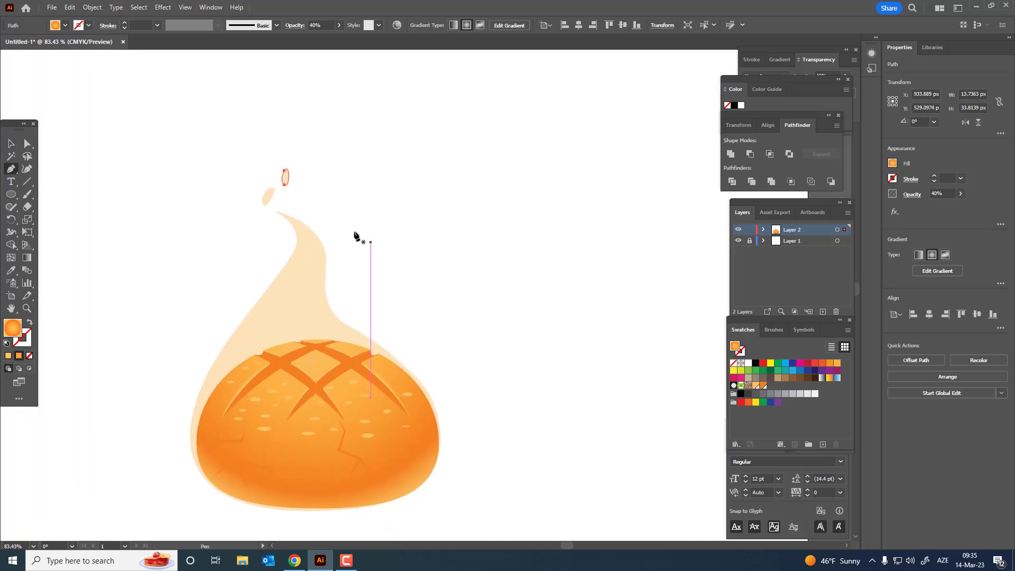
left_click(353, 271)
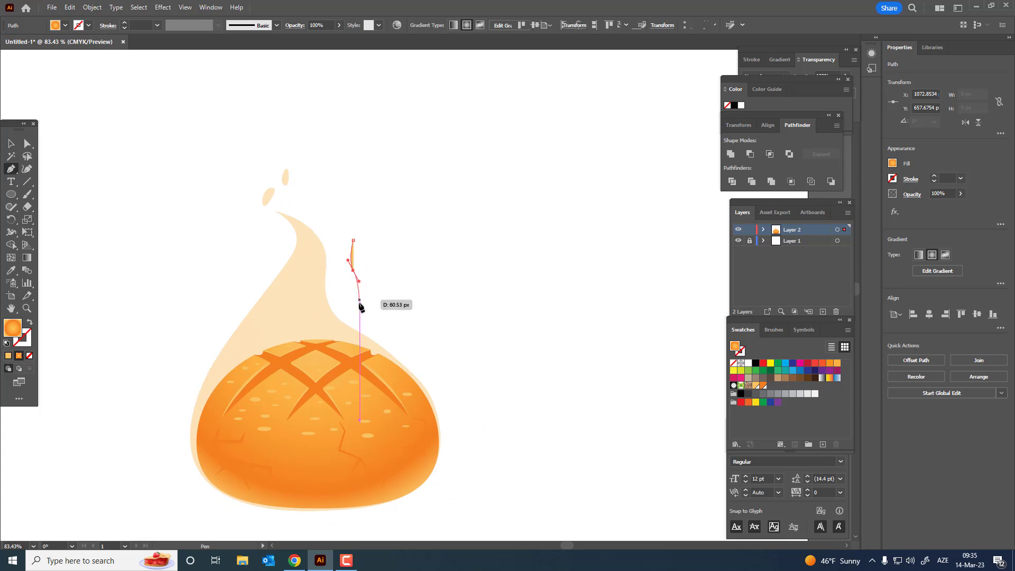
left_click(358, 305)
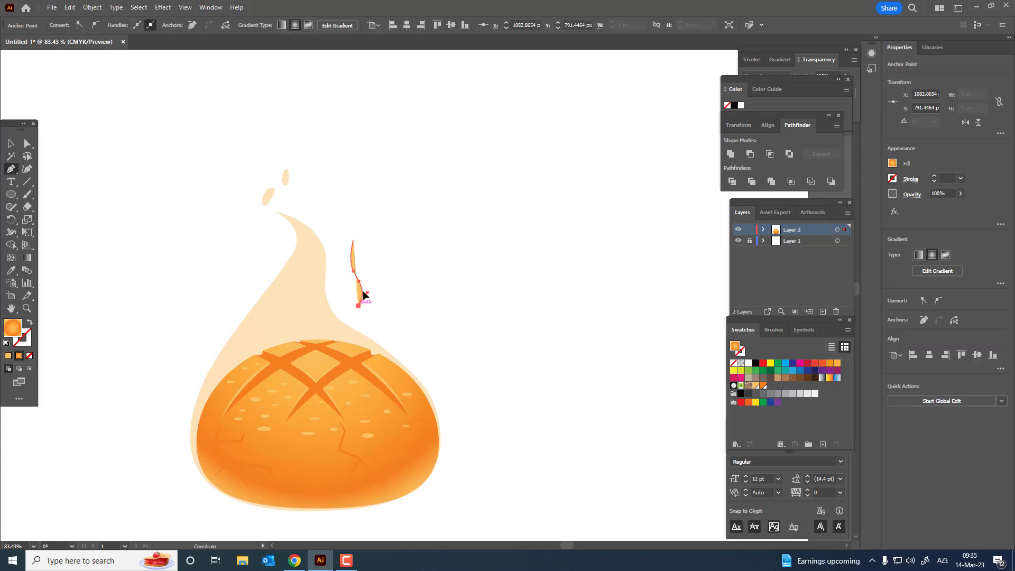
left_click_drag(353, 311, 353, 242)
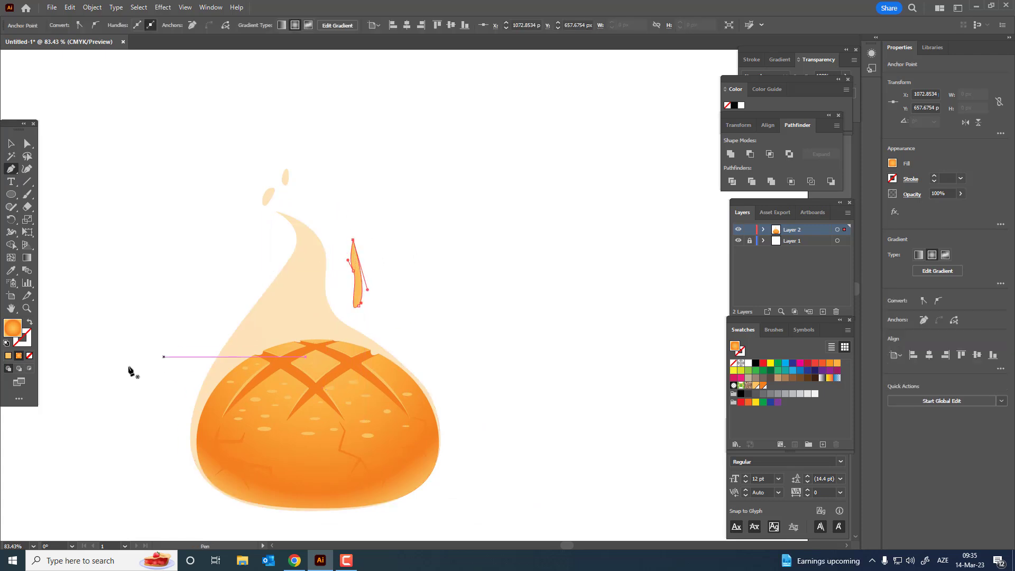
left_click(300, 306)
key("z")
left_click_drag(355, 300, 516, 390)
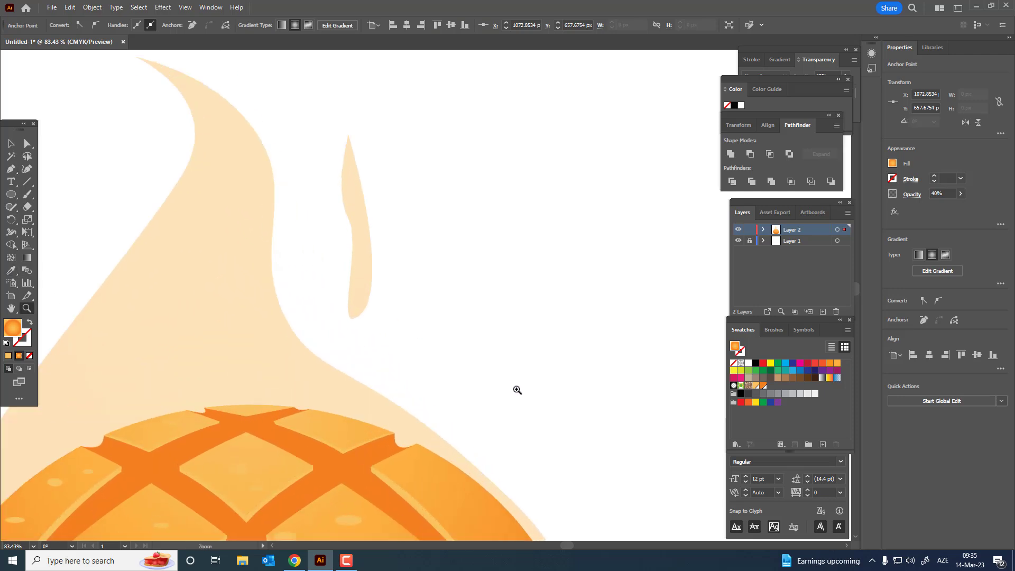
Refine the wisp into a thin wavy curve with the Curvature tool, then zoom out
left_click(26, 169)
left_click(351, 321)
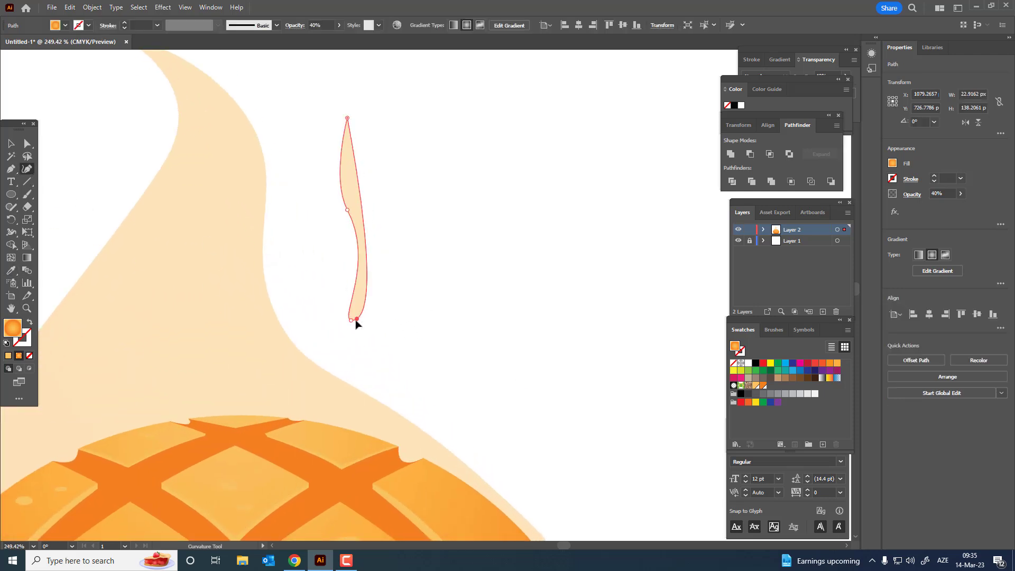
left_click_drag(351, 320, 352, 321)
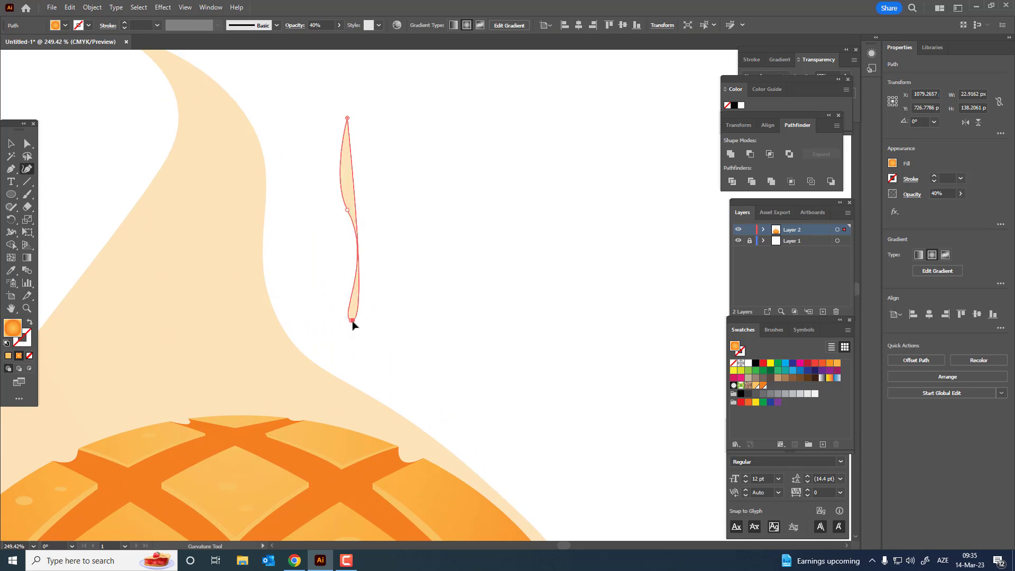
left_click_drag(359, 245, 377, 200)
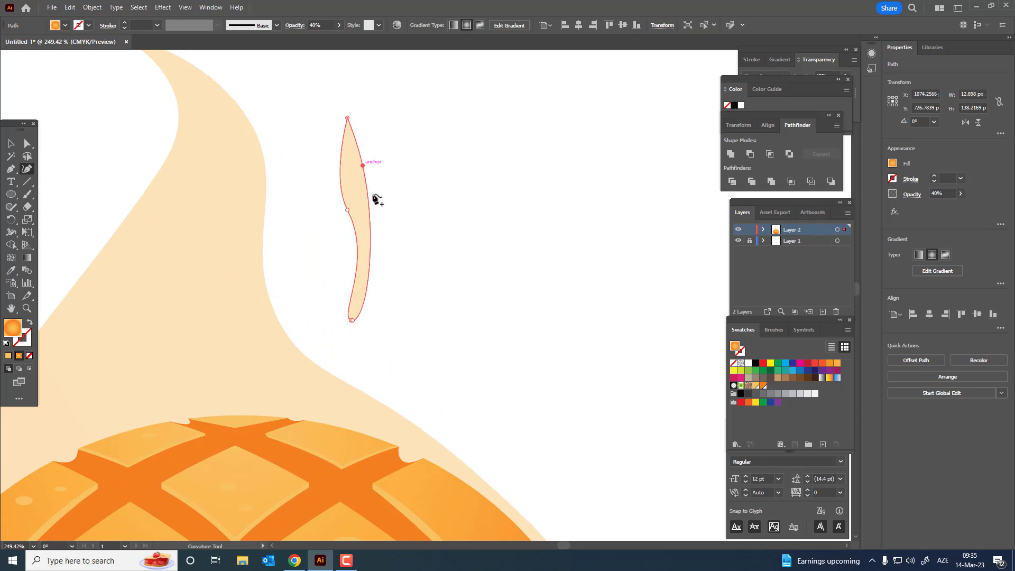
left_click(360, 319)
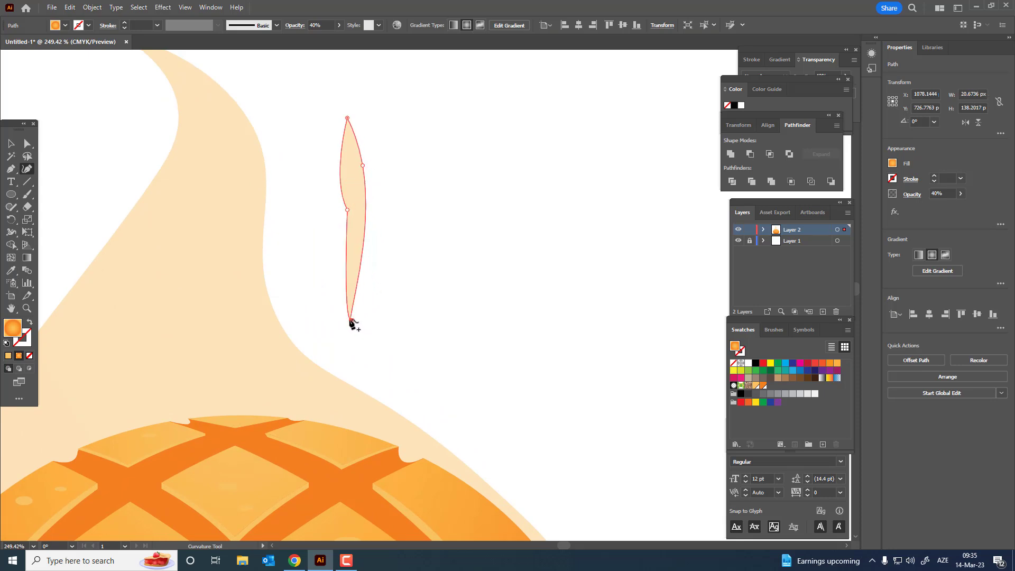
left_click_drag(354, 324, 355, 310)
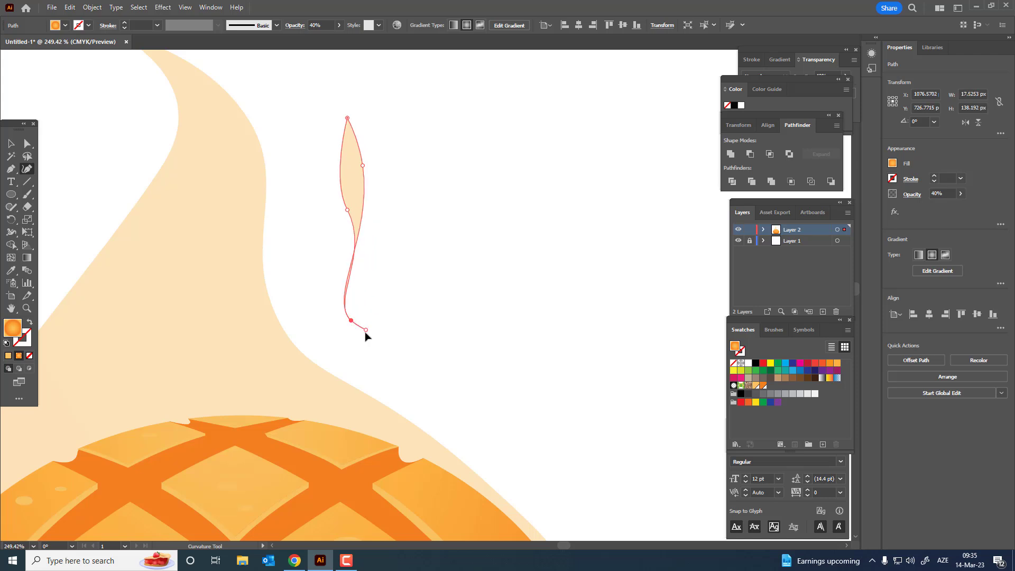
left_click(351, 320)
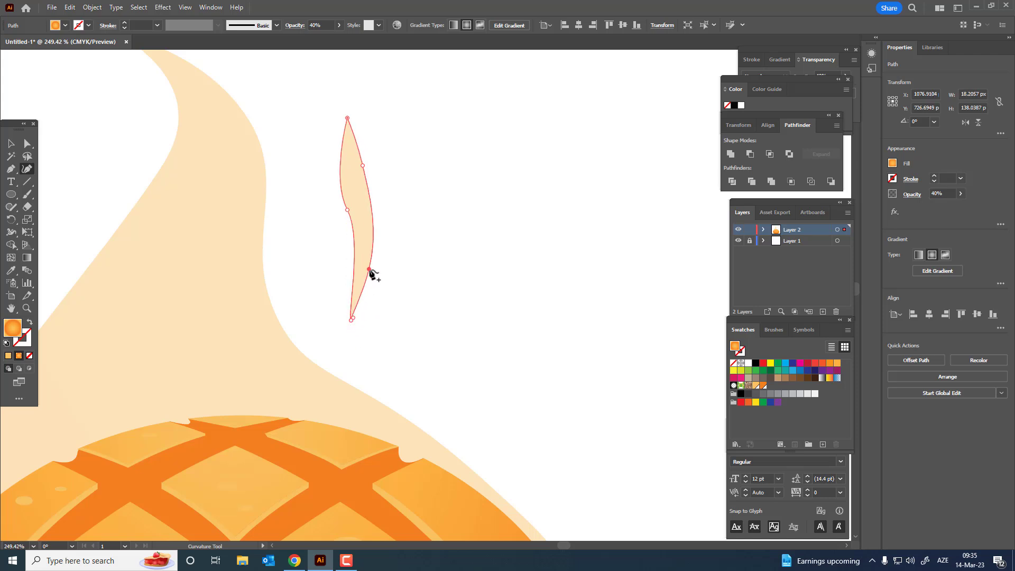
key("z")
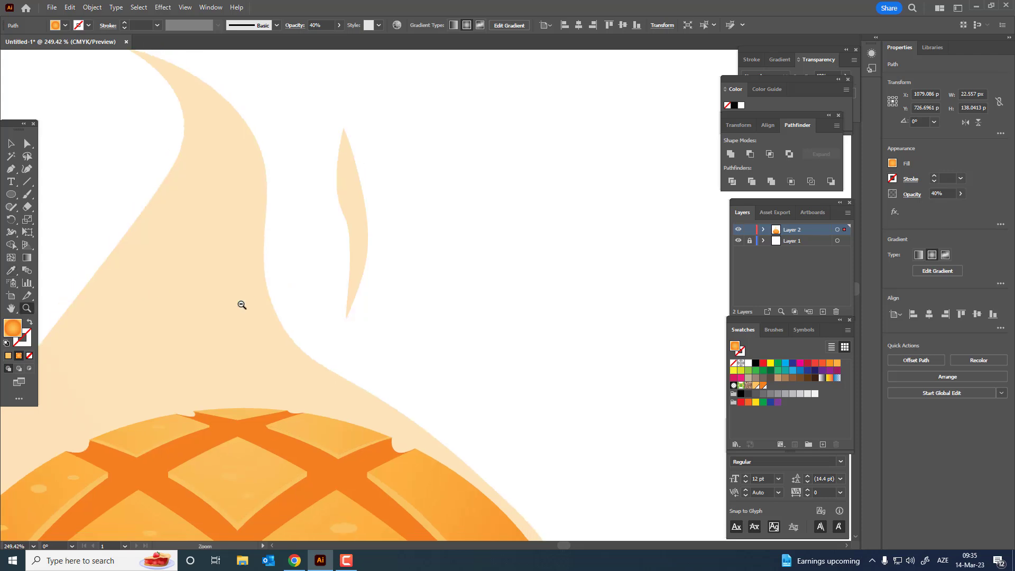
left_click_drag(280, 290, 141, 333)
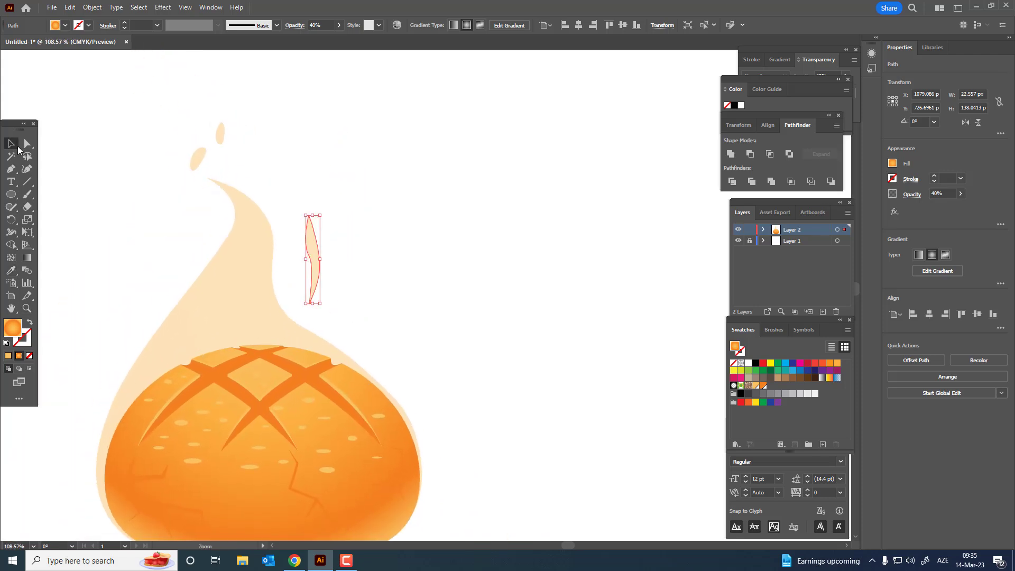
Move the faint wisp down and right, then select the small curved wisp
left_click(356, 281)
mouse_move(321, 279)
left_mouse_down()
mouse_move(375, 328)
mouse_move(355, 267)
left_mouse_up()
left_click(435, 312)
scroll(435, 312, "down", 2)
left_click(402, 233)
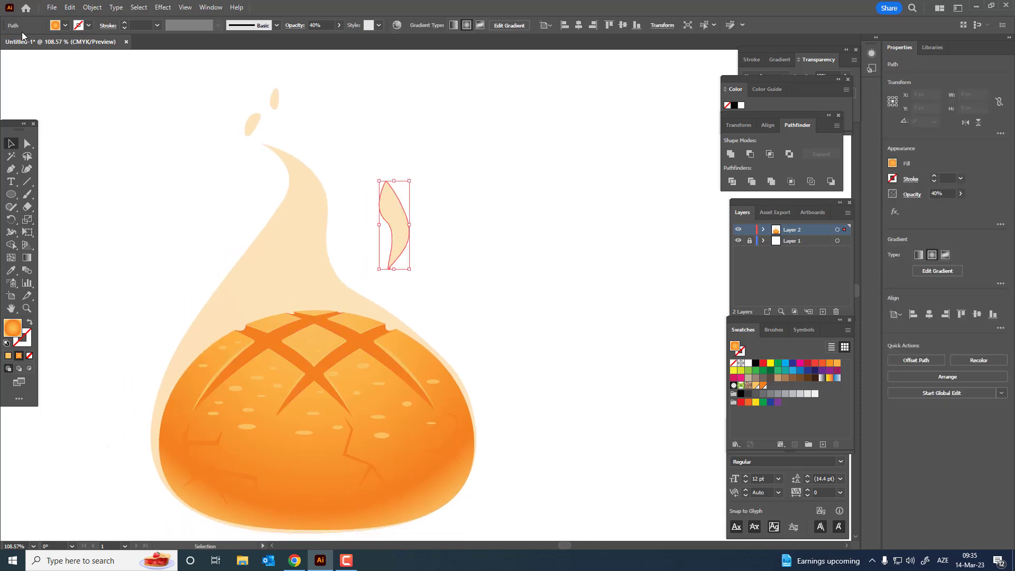
Copy the small wisp, Paste in Front, and move the copy left of the plume
left_click(69, 7)
left_click(85, 58)
left_click(69, 8)
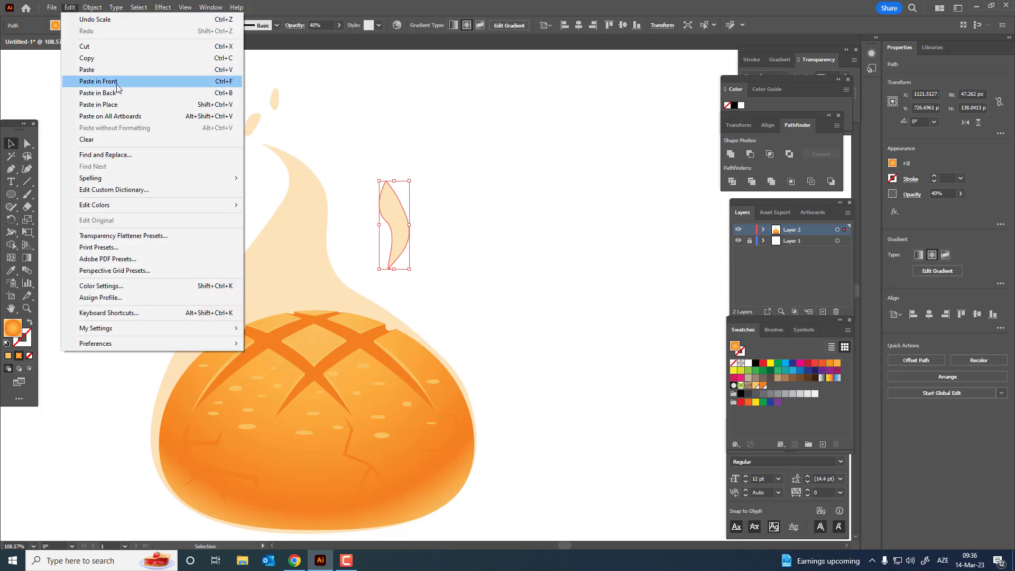
left_click(117, 87)
left_click_drag(388, 227, 190, 261)
Reflect the copy across the vertical axis and shrink it into a smaller wisp
right_click(172, 255)
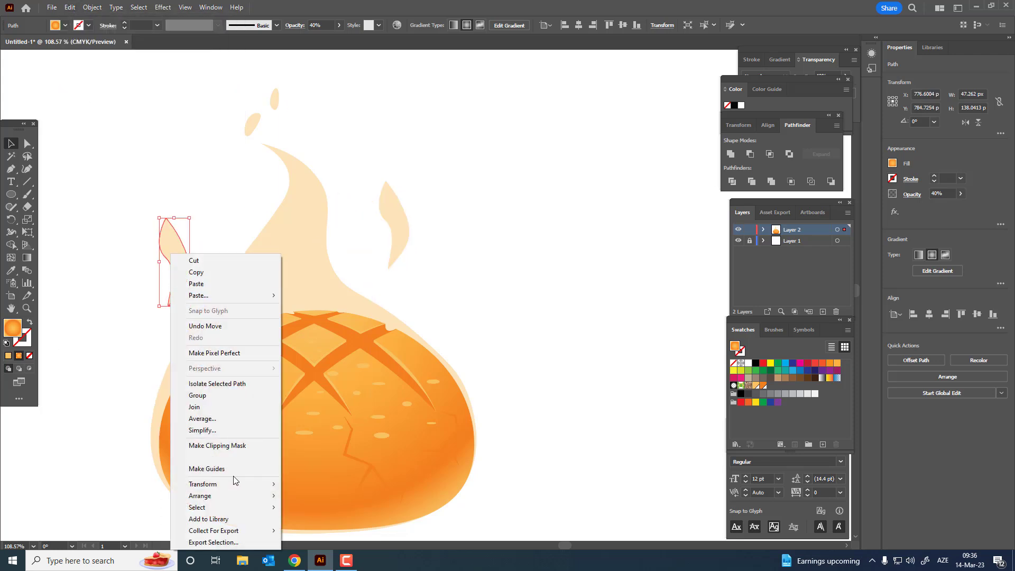
mouse_move(203, 484)
left_click(333, 430)
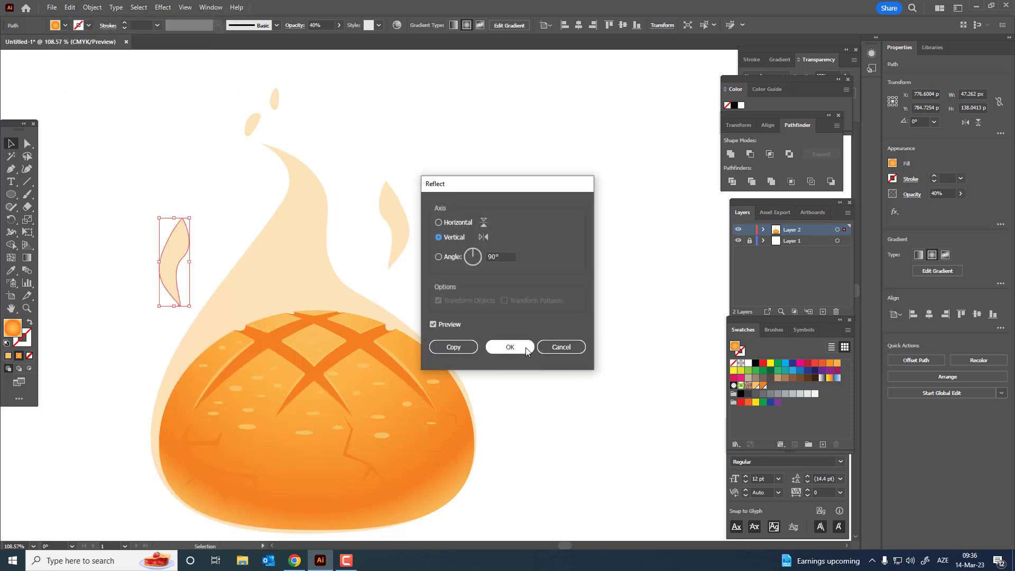
left_click(526, 351)
mouse_move(160, 218)
left_mouse_down()
mouse_move(175, 240)
mouse_move(131, 136)
left_mouse_up()
left_click(545, 333)
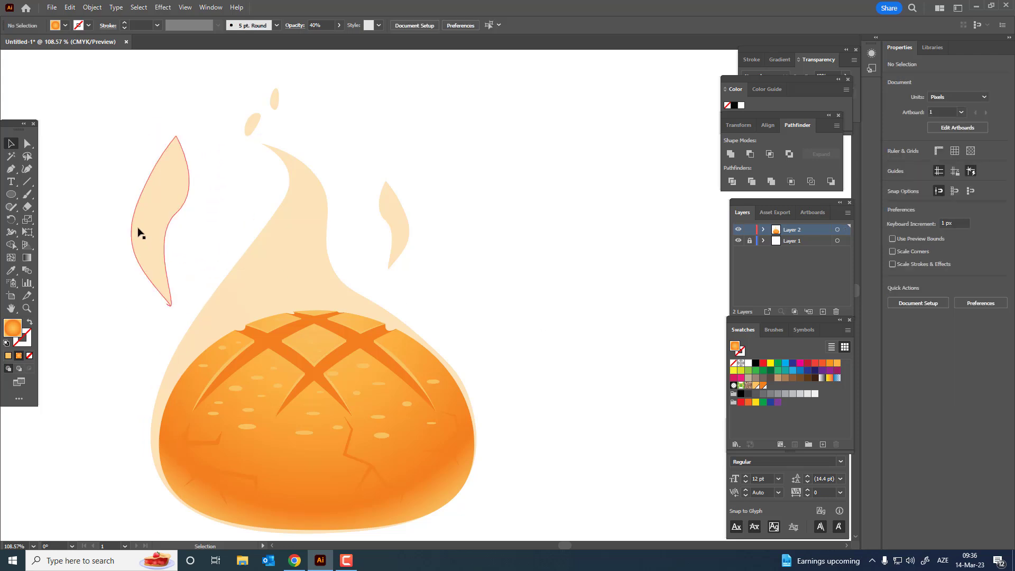
left_click_drag(138, 233, 142, 253)
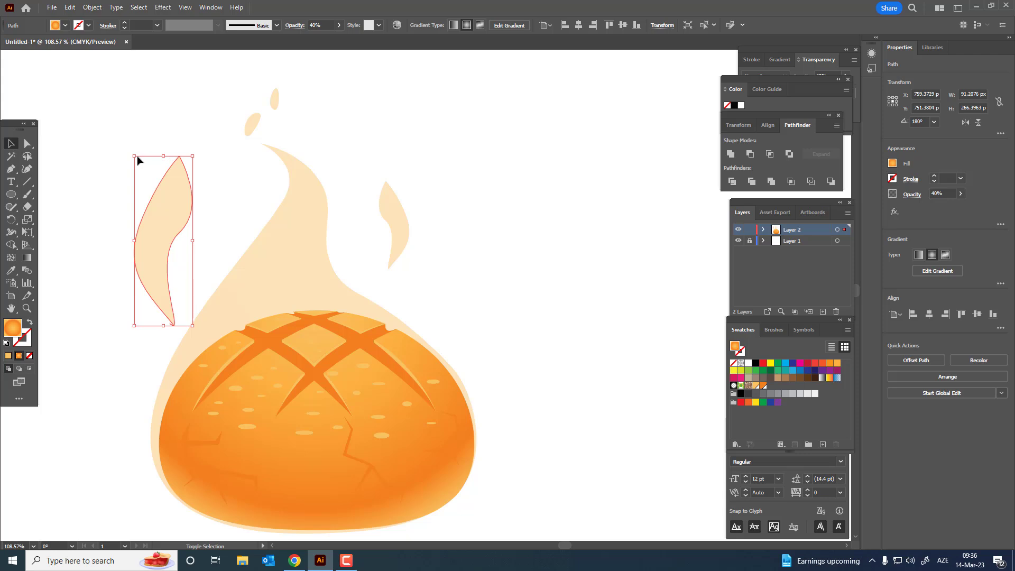
left_click_drag(137, 157, 158, 172)
Move the small wisp around the plume and onto the right wisp, then zoom in
mouse_move(190, 264)
left_mouse_down()
mouse_move(239, 233)
mouse_move(231, 201)
left_mouse_up()
left_click_drag(473, 271, 119, 217)
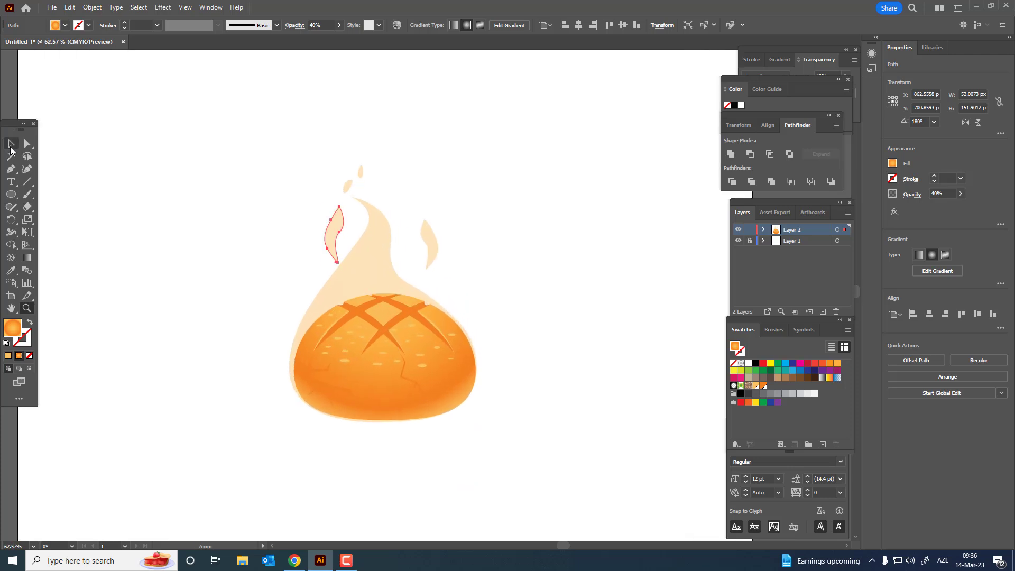
left_click_drag(333, 235, 430, 249)
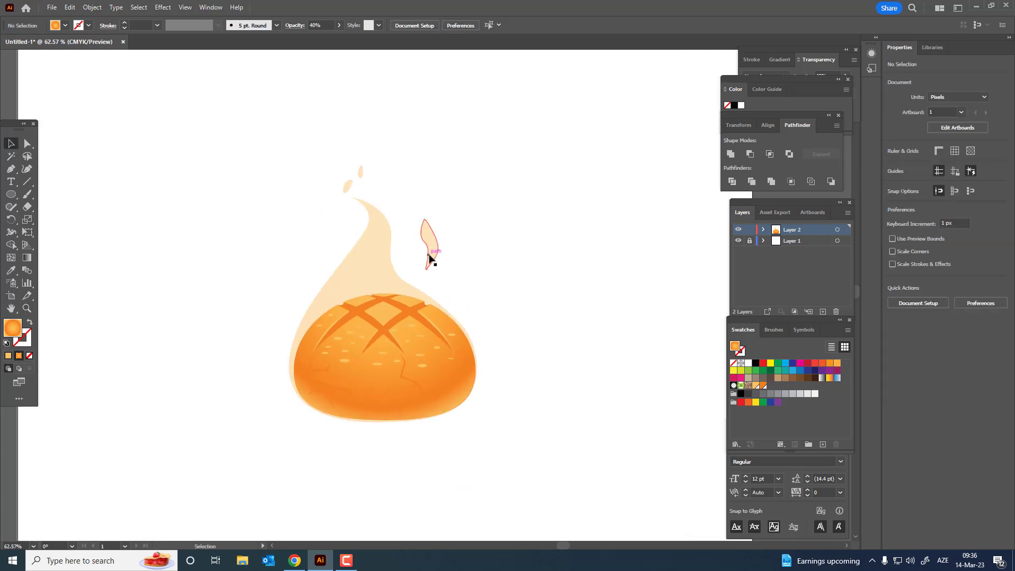
left_click(501, 301)
key("z")
left_click_drag(344, 217, 503, 360)
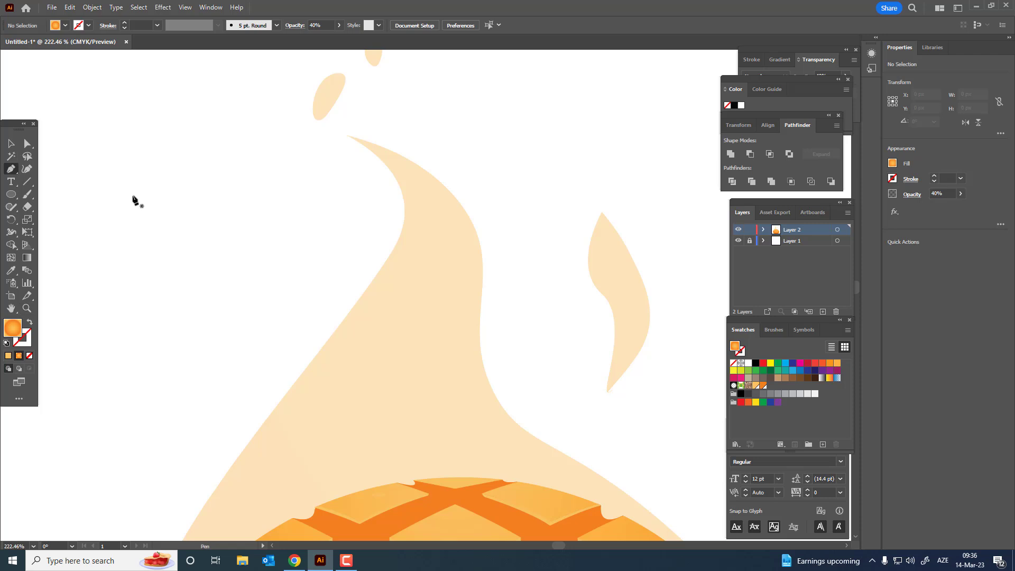
Pen-draw a leaf-shaped path along the plume's upper left and eyedrop the pale plume colour
left_click(372, 181)
left_click_drag(305, 338, 215, 398)
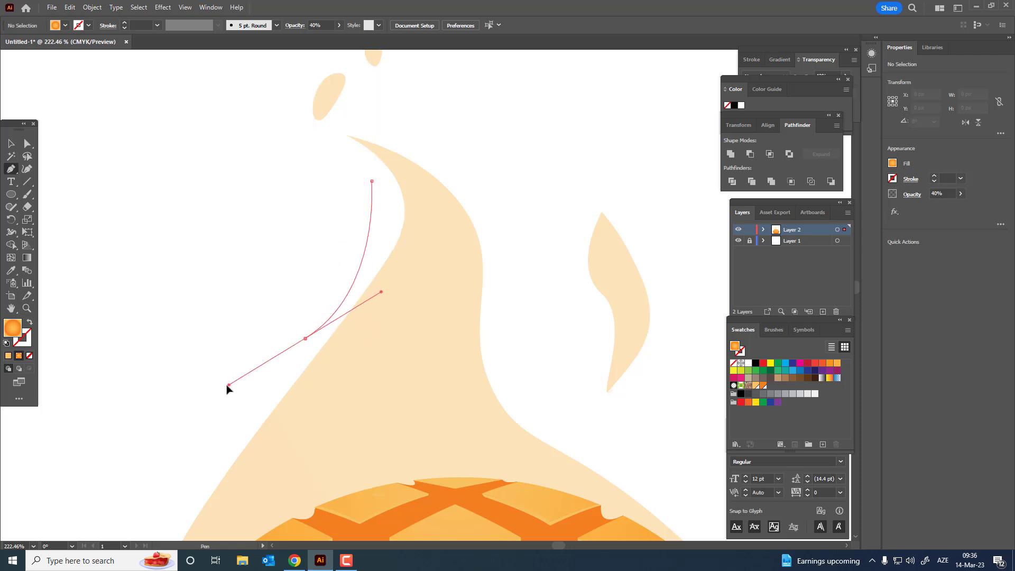
left_click(173, 525)
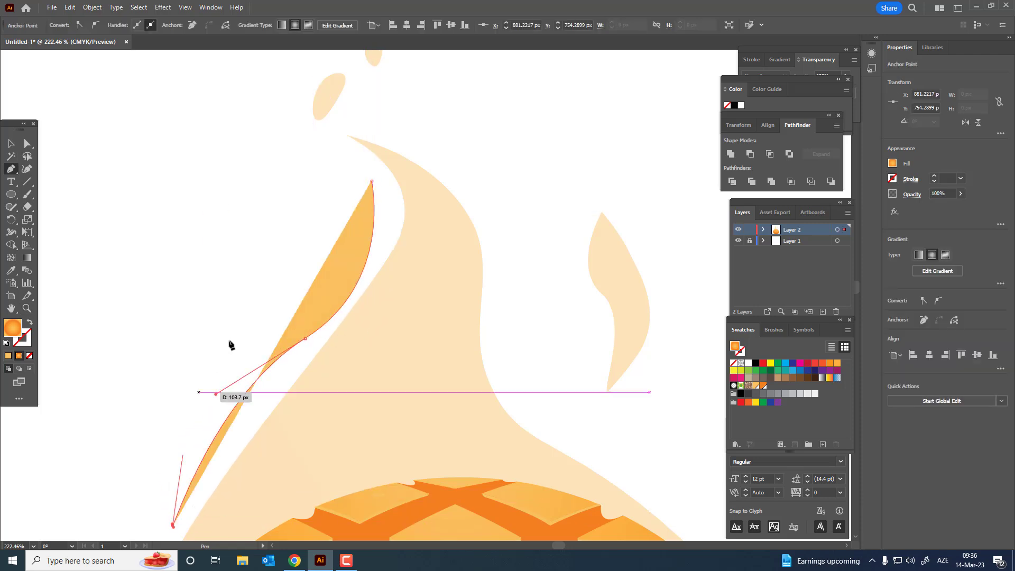
mouse_move(276, 286)
left_mouse_down()
mouse_move(341, 264)
mouse_move(353, 239)
left_mouse_up()
left_click(372, 181)
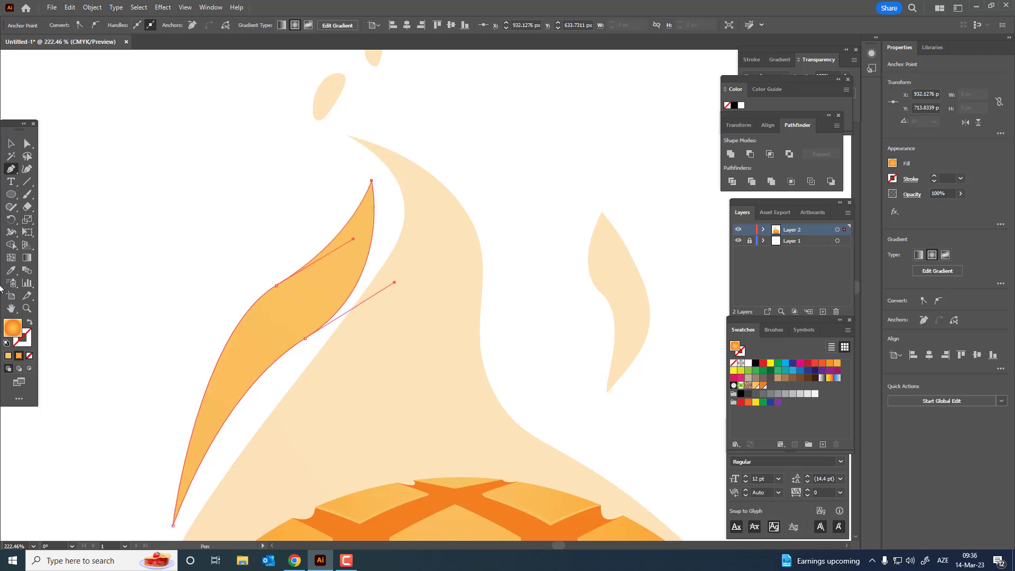
left_click(252, 359)
scroll(251, 315, "down", 3)
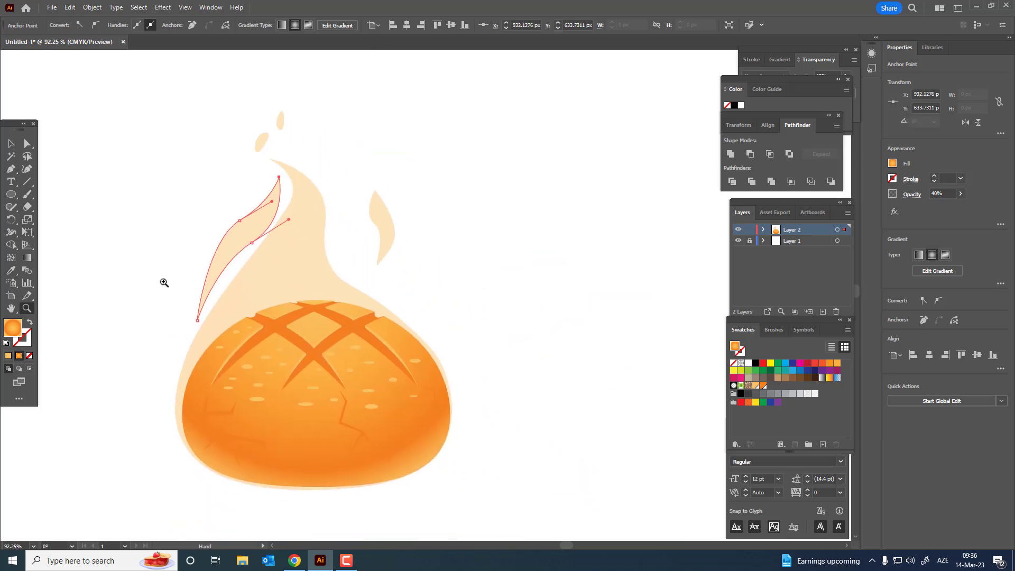
scroll(162, 283, "up", 2)
Reshape the leaf with the Curvature tool, deleting an extra anchor and narrowing it
left_click(26, 169)
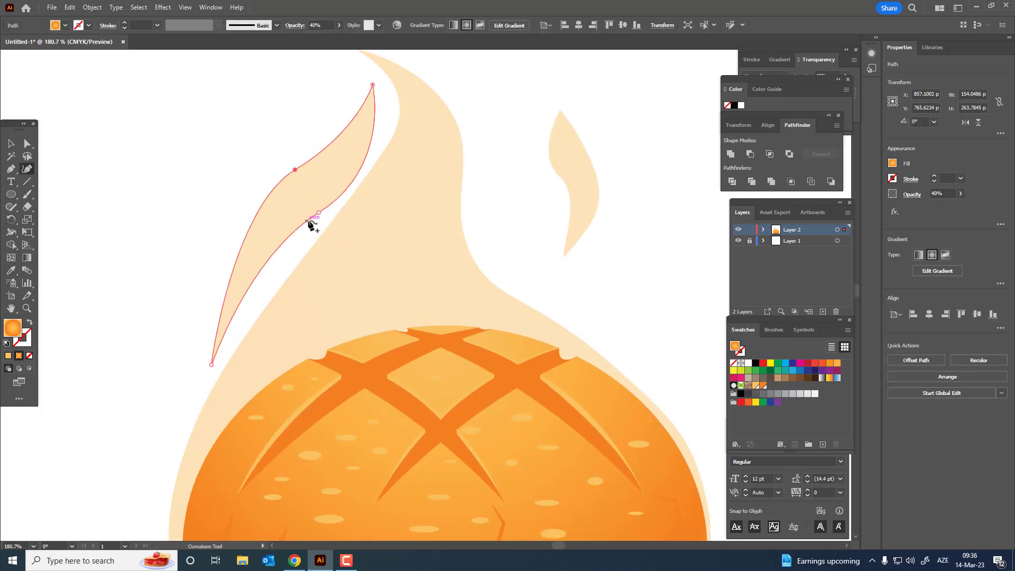
left_click_drag(317, 214, 278, 276)
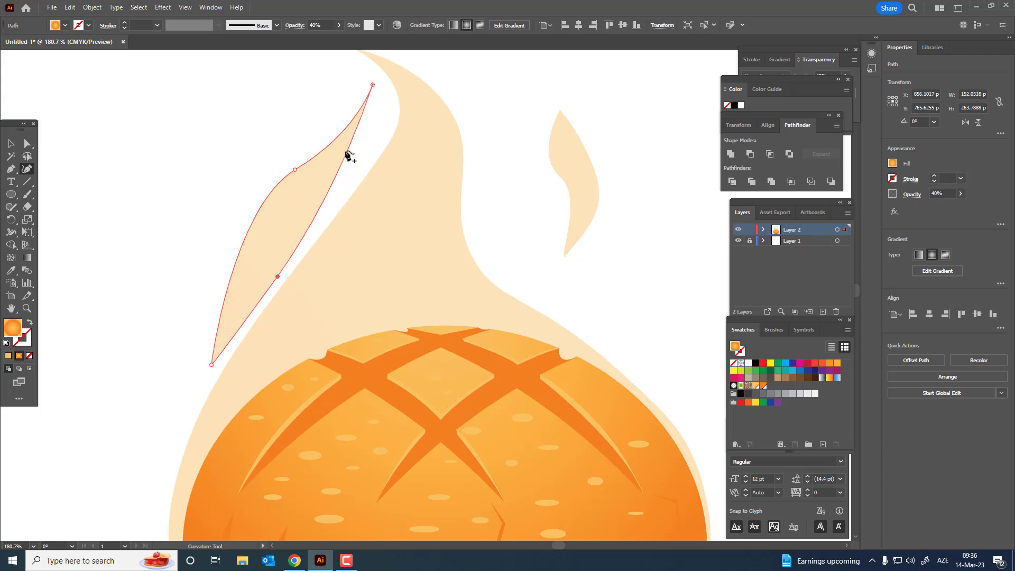
left_click_drag(346, 153, 375, 136)
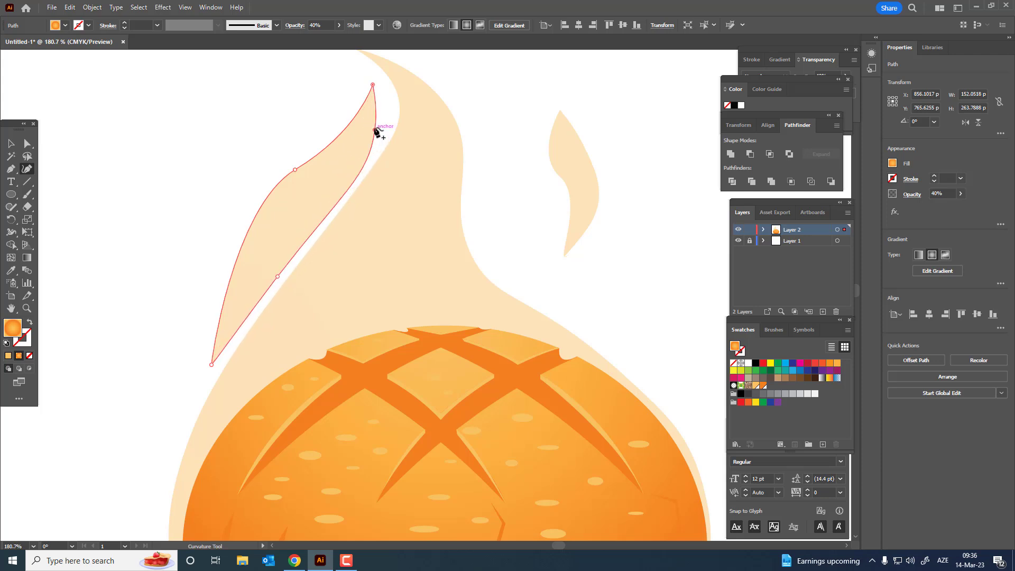
key("Delete")
left_click(379, 102)
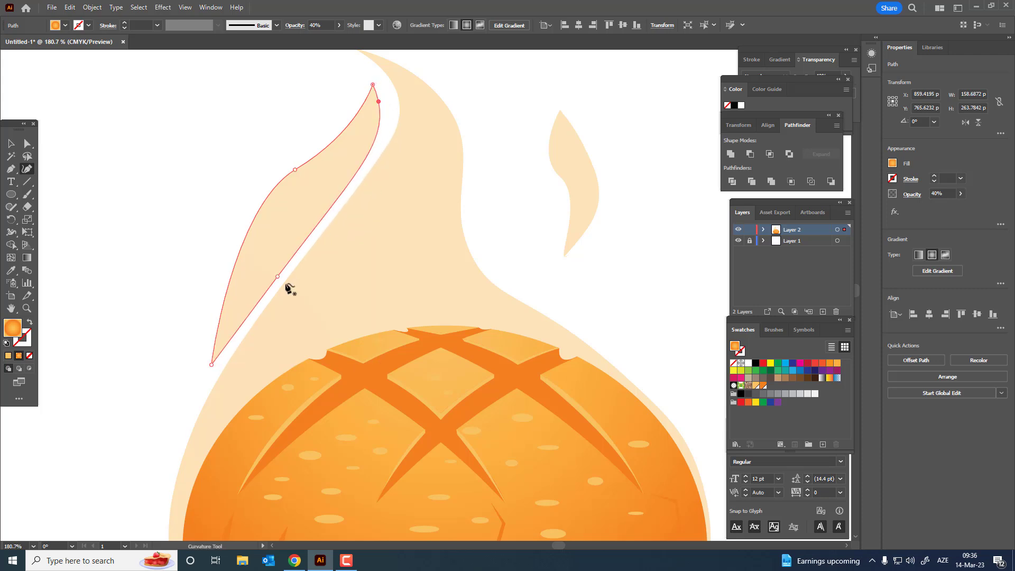
double_click(211, 365)
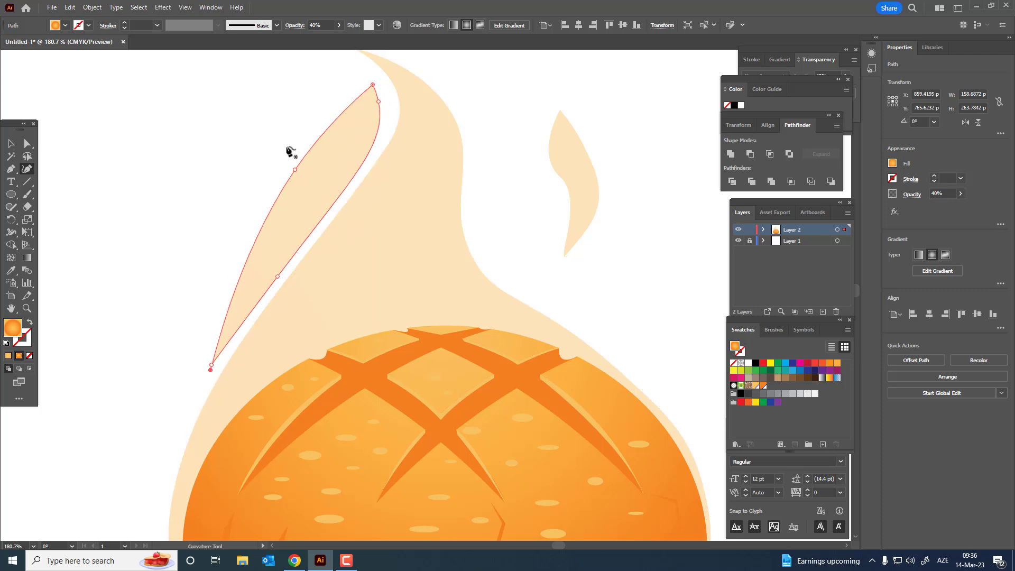
mouse_move(295, 169)
left_mouse_down()
mouse_move(225, 253)
mouse_move(355, 137)
left_mouse_up()
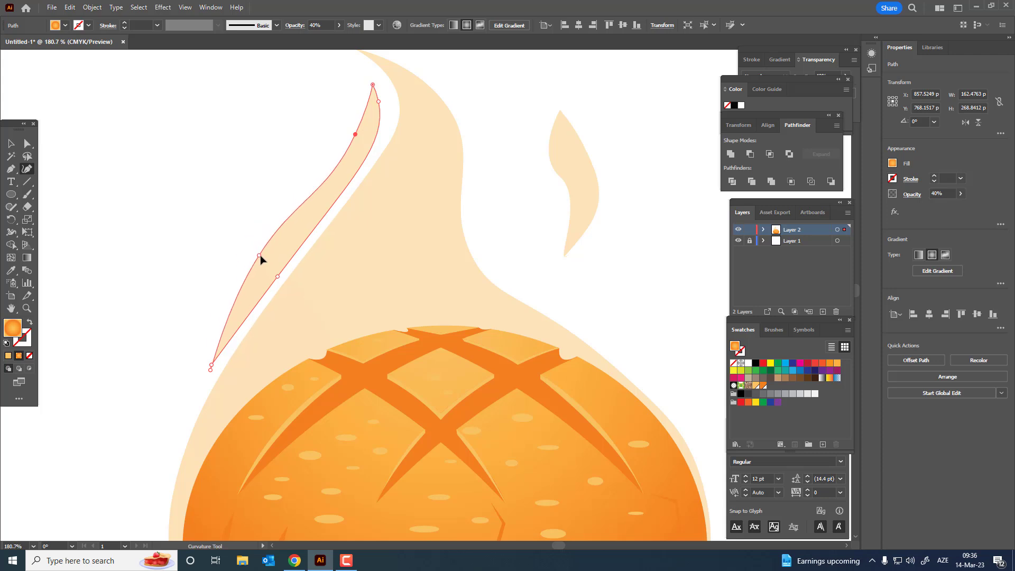
left_click_drag(226, 253, 297, 250)
Extend the wisp's lower end, remove its bottom loop and bow its lower curve outward
key("z")
key("ctrl+0")
left_click_drag(226, 283, 362, 345)
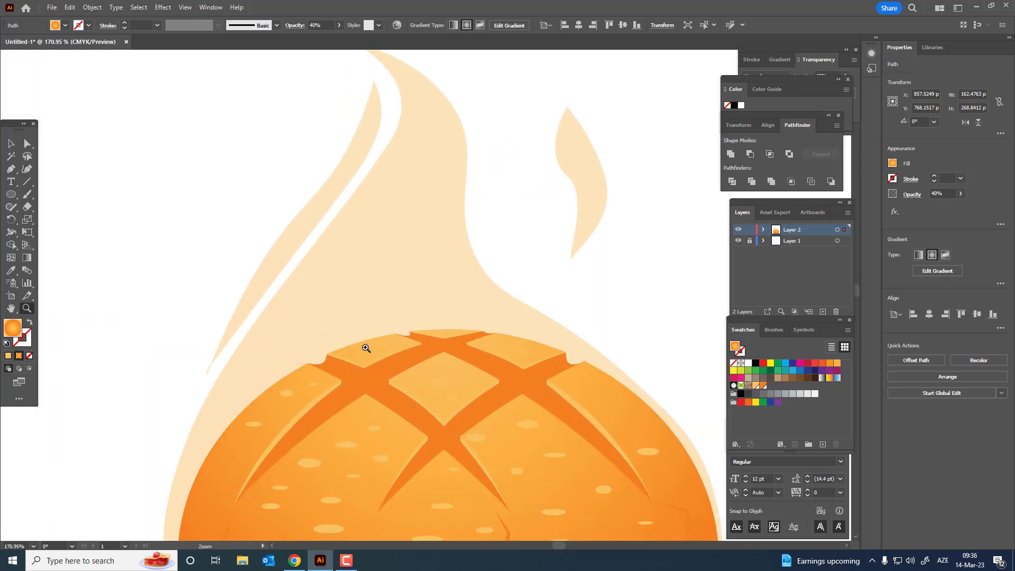
left_click(30, 171)
left_click_drag(263, 290, 267, 272)
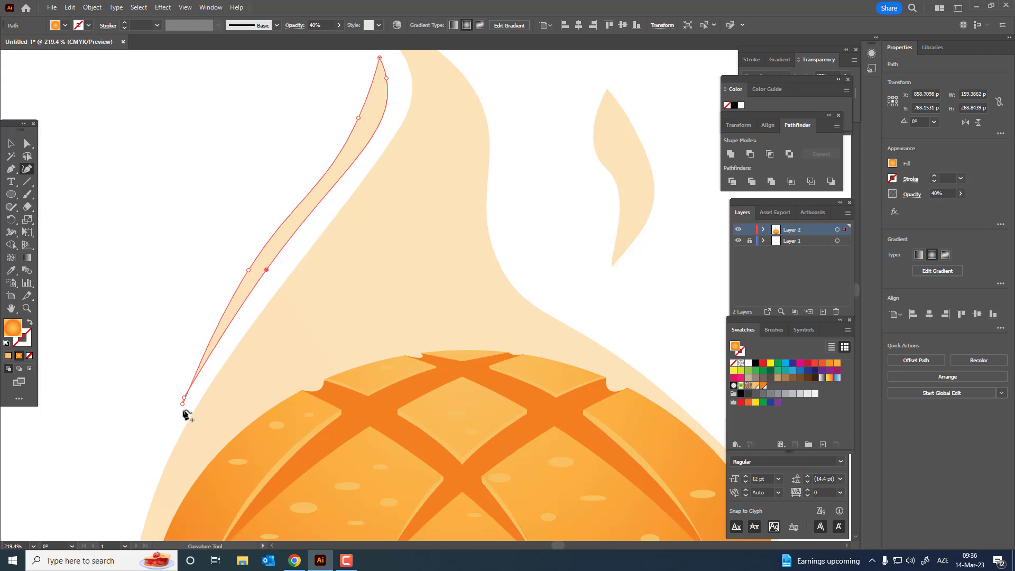
left_click_drag(172, 397, 178, 419)
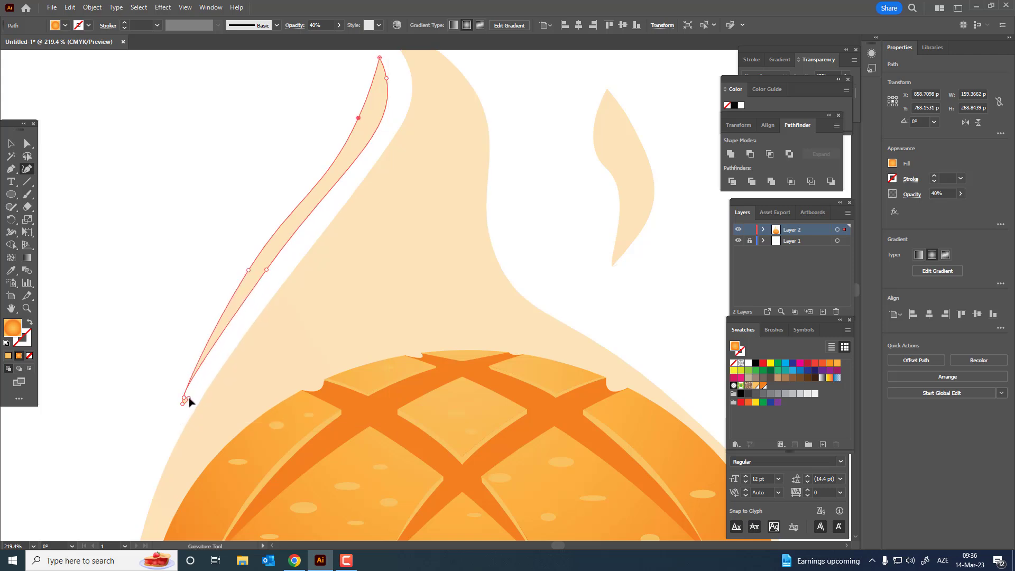
mouse_move(189, 408)
left_mouse_down()
mouse_move(178, 414)
mouse_move(249, 292)
left_mouse_up()
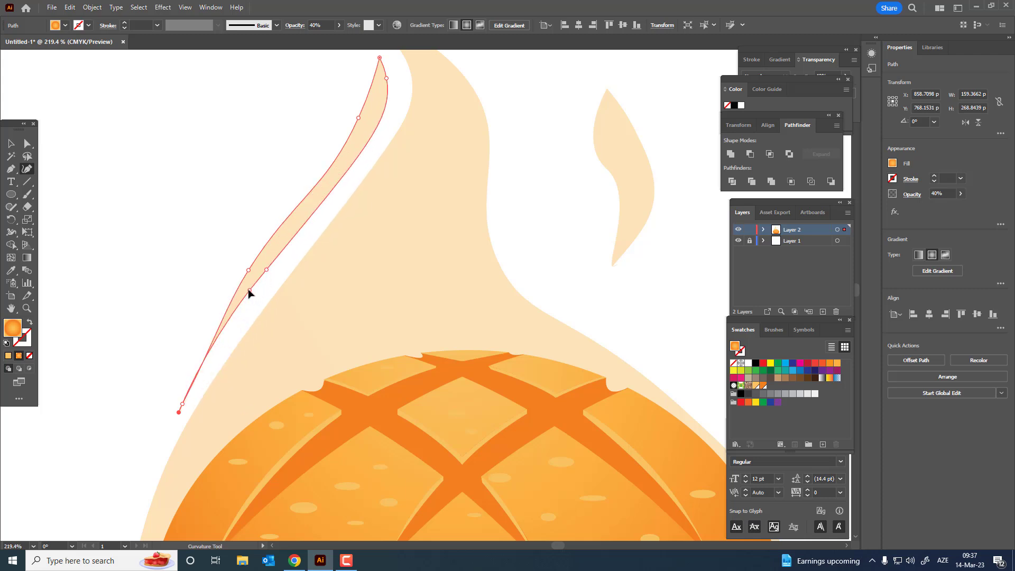
mouse_move(183, 406)
left_mouse_down()
mouse_move(204, 295)
mouse_move(136, 378)
mouse_move(177, 304)
left_mouse_up()
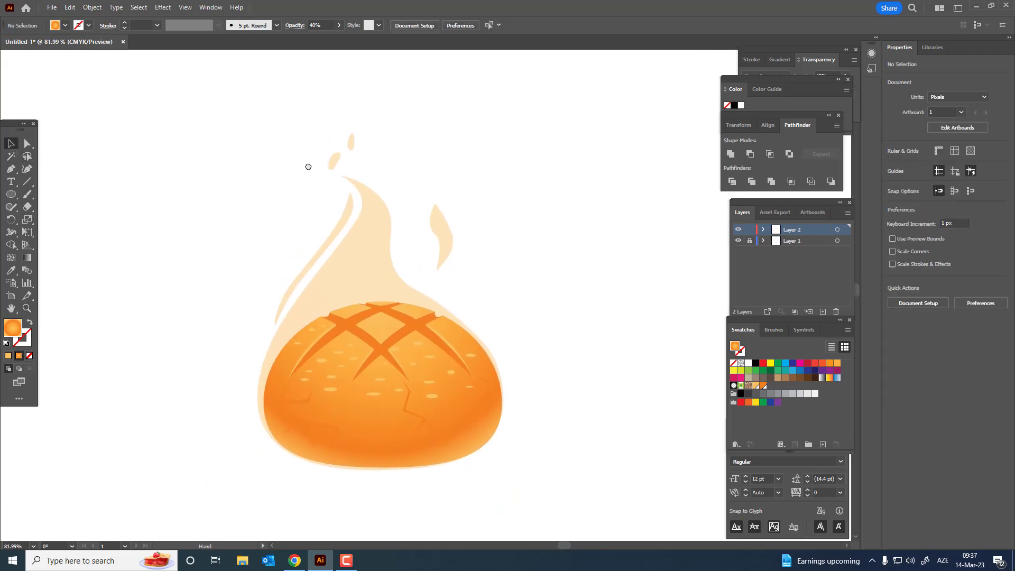
Marquee-select the bun, steam plume, droplets and wisps, group them with Object > Group, then deselect
left_click_drag(301, 117, 509, 405)
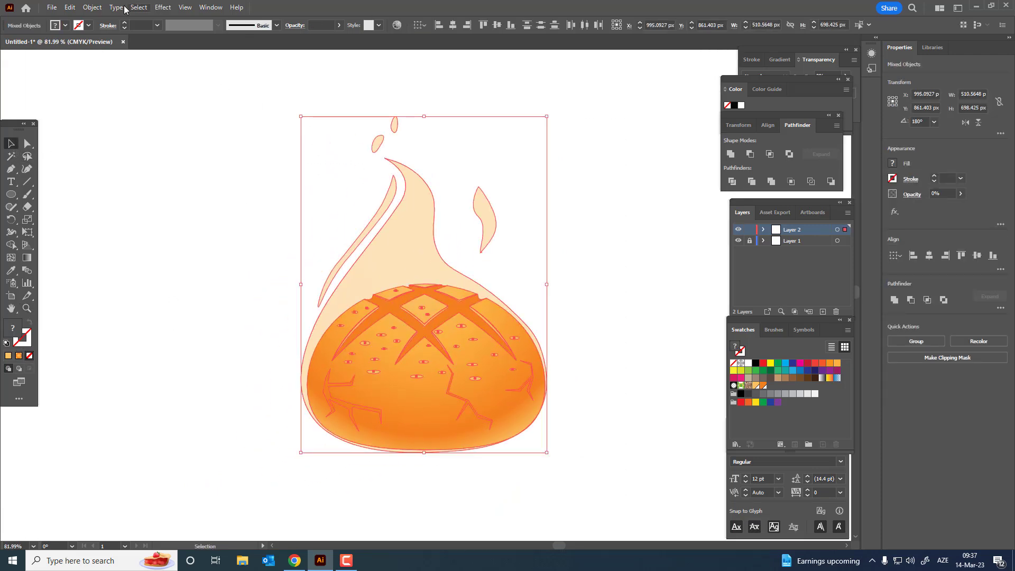
left_click(92, 8)
left_click(134, 69)
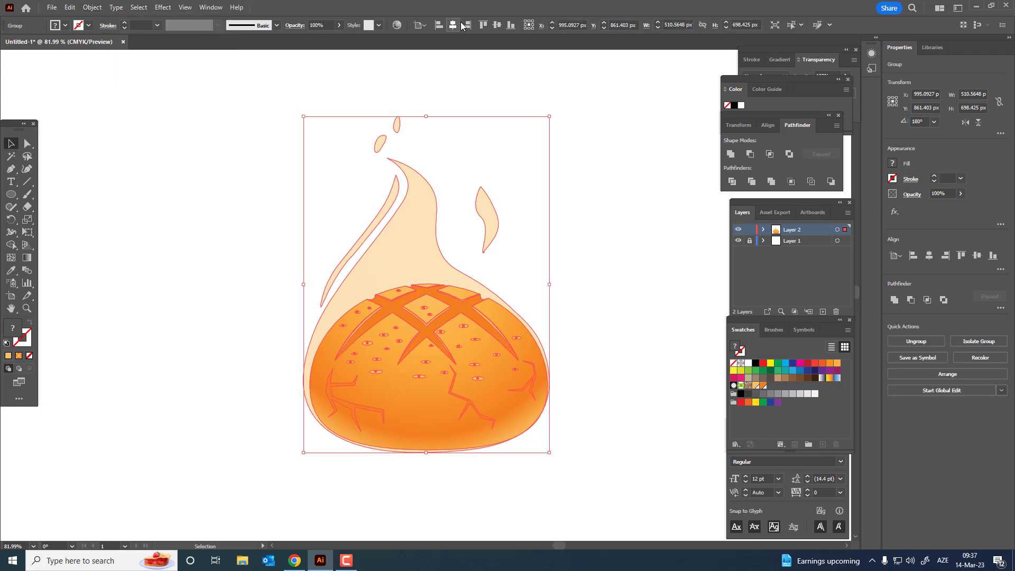
left_click(563, 192)
scroll(597, 367, "up", 1)
left_click_drag(617, 370, 527, 354)
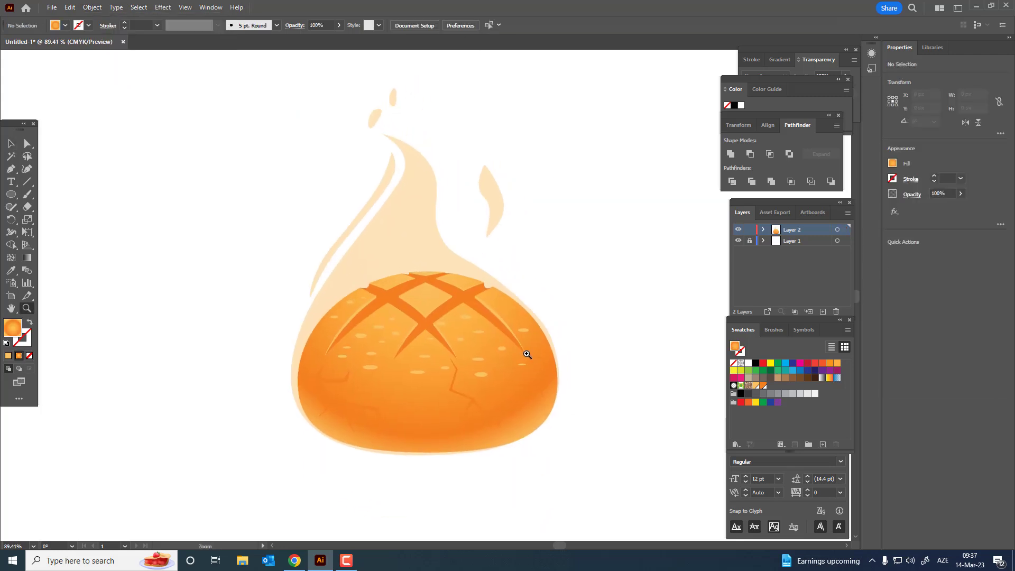